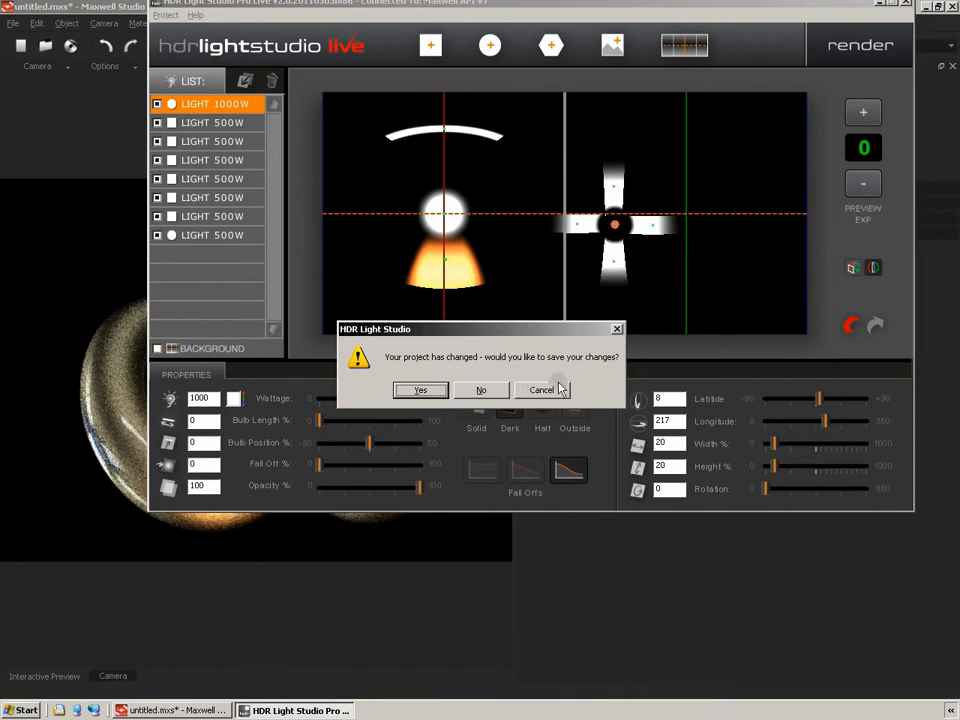
Step: Discard the changes to the previous project to start an empty one, and switch on the background
{"action": "left_click", "coordinate": [481, 390]}
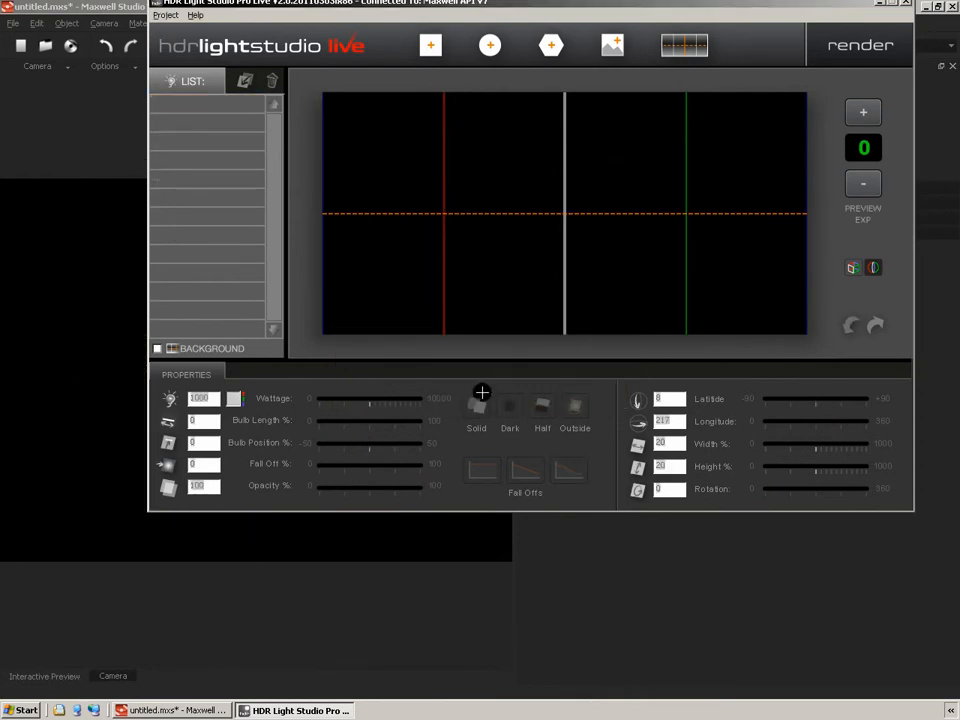
{"action": "left_click", "coordinate": [157, 348]}
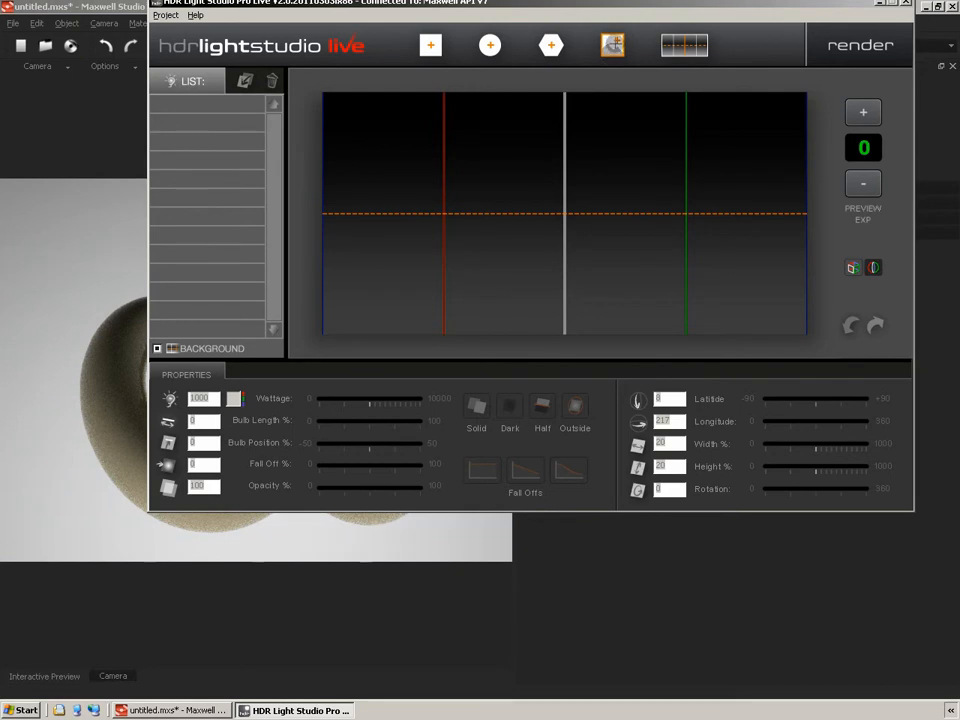
Step: Add a picture light from the library using the Zebra01 image with 24 stripes
{"action": "left_click", "coordinate": [612, 45]}
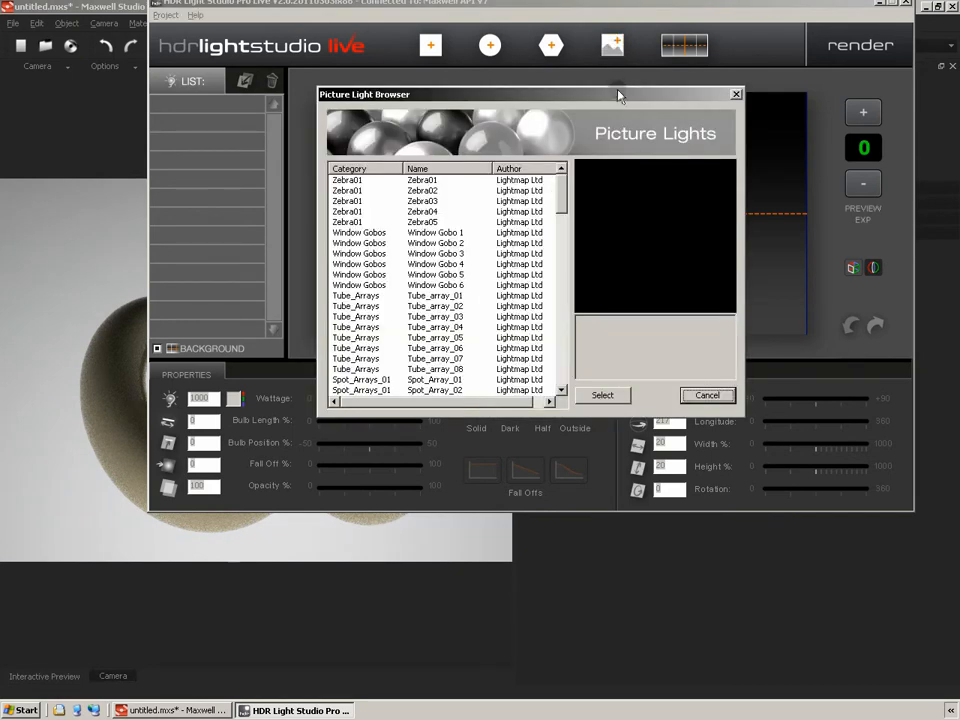
{"action": "left_click_drag", "start_coordinate": [628, 96], "coordinate": [690, 75]}
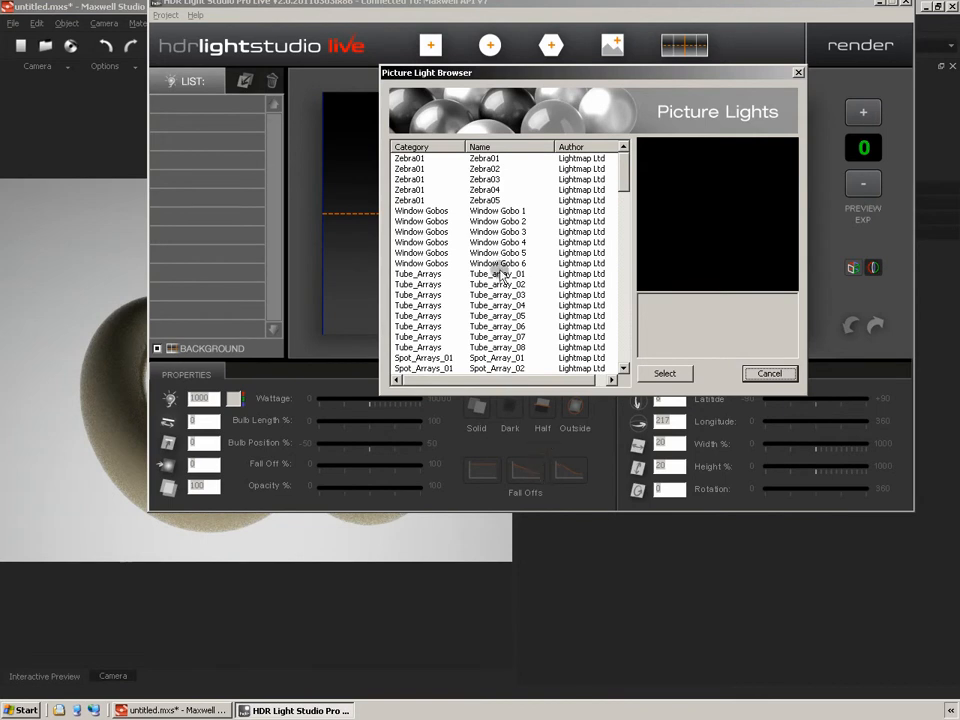
{"action": "left_click", "coordinate": [411, 160]}
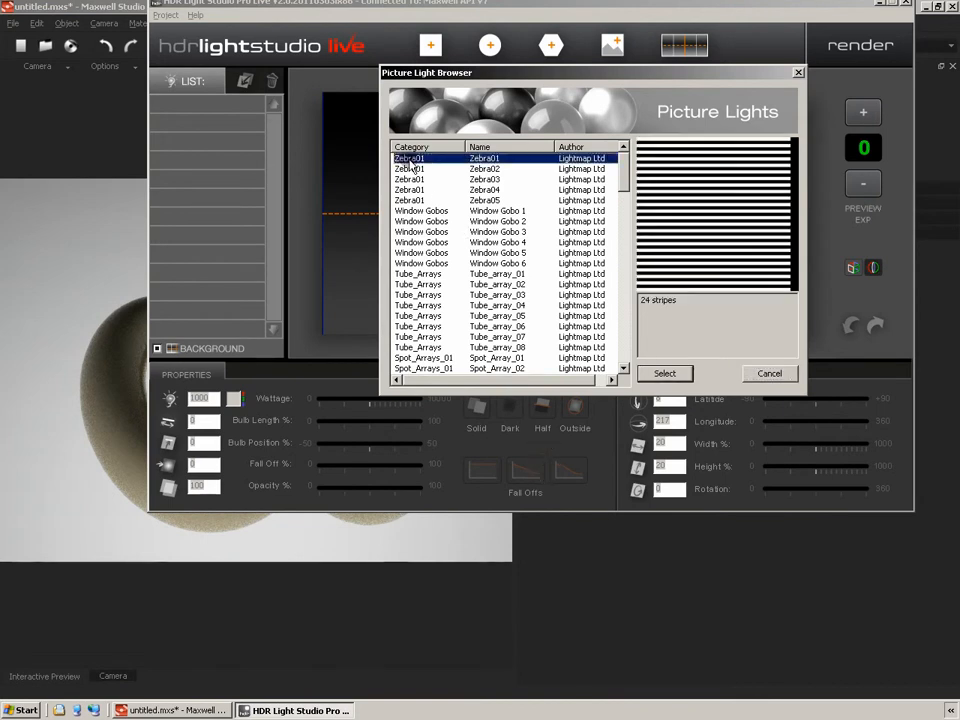
{"action": "left_click", "coordinate": [665, 373]}
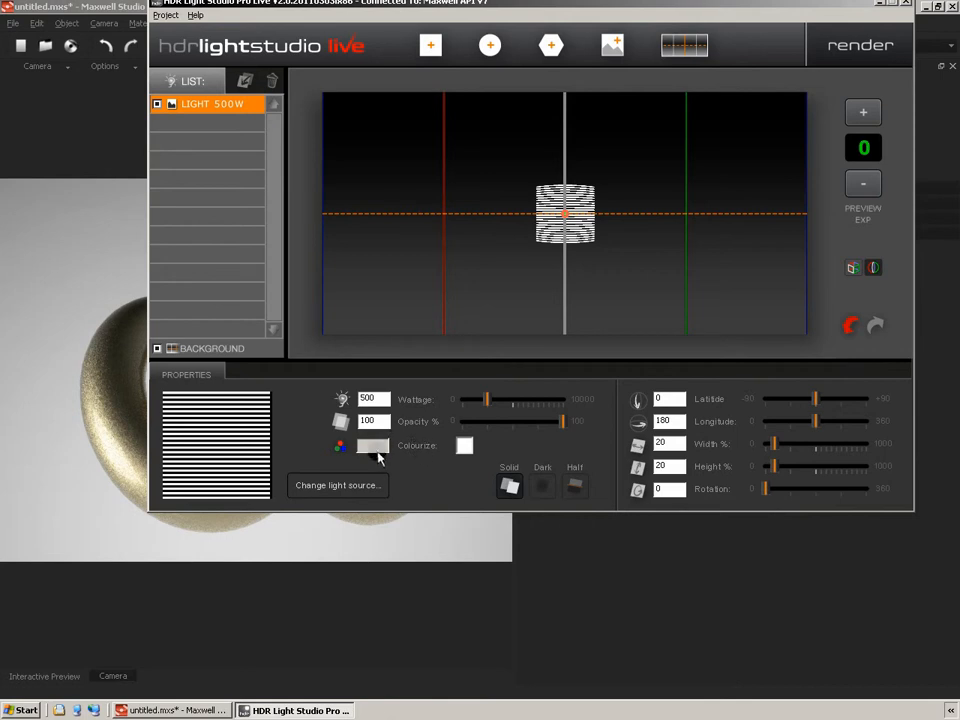
Step: Switch Colourize on and back off for the zebra light, and switch off the background
{"action": "left_click", "coordinate": [464, 445]}
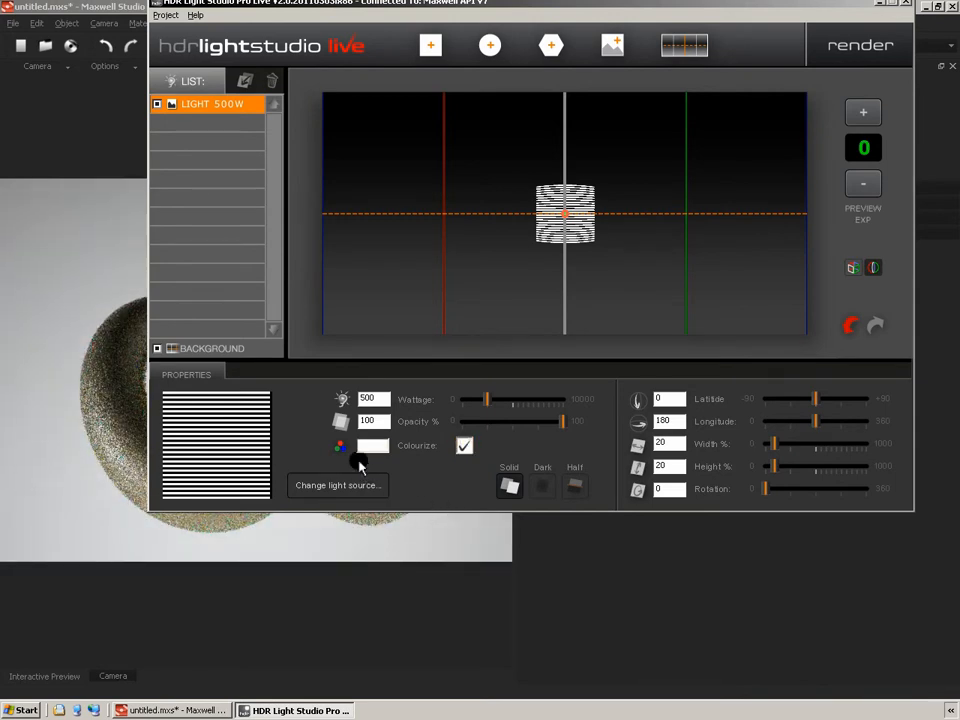
{"action": "left_click", "coordinate": [464, 445]}
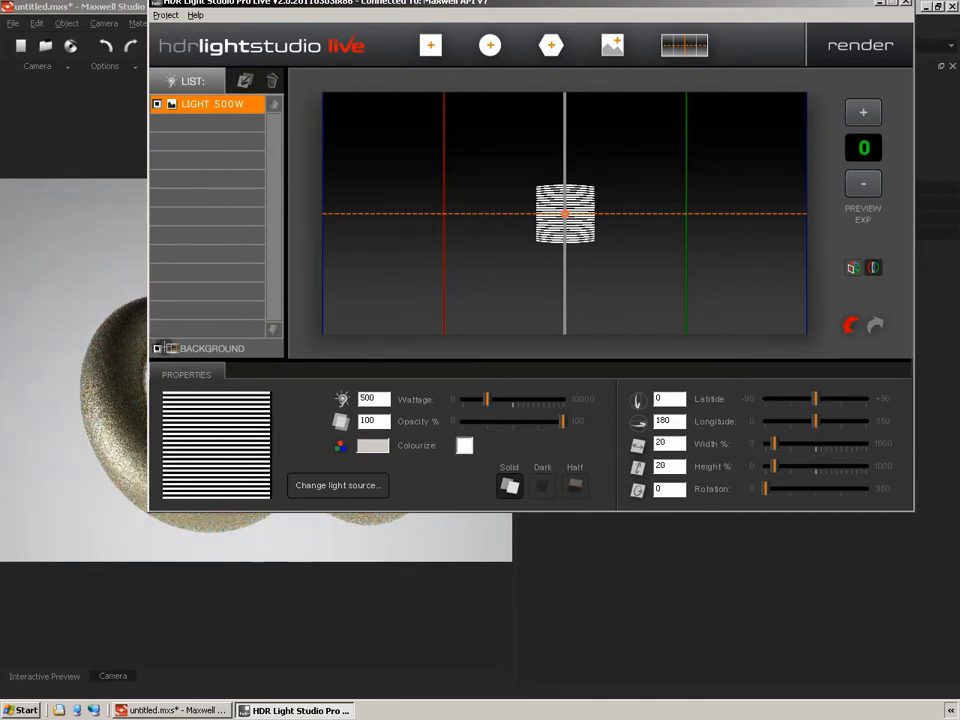
{"action": "left_click", "coordinate": [157, 348]}
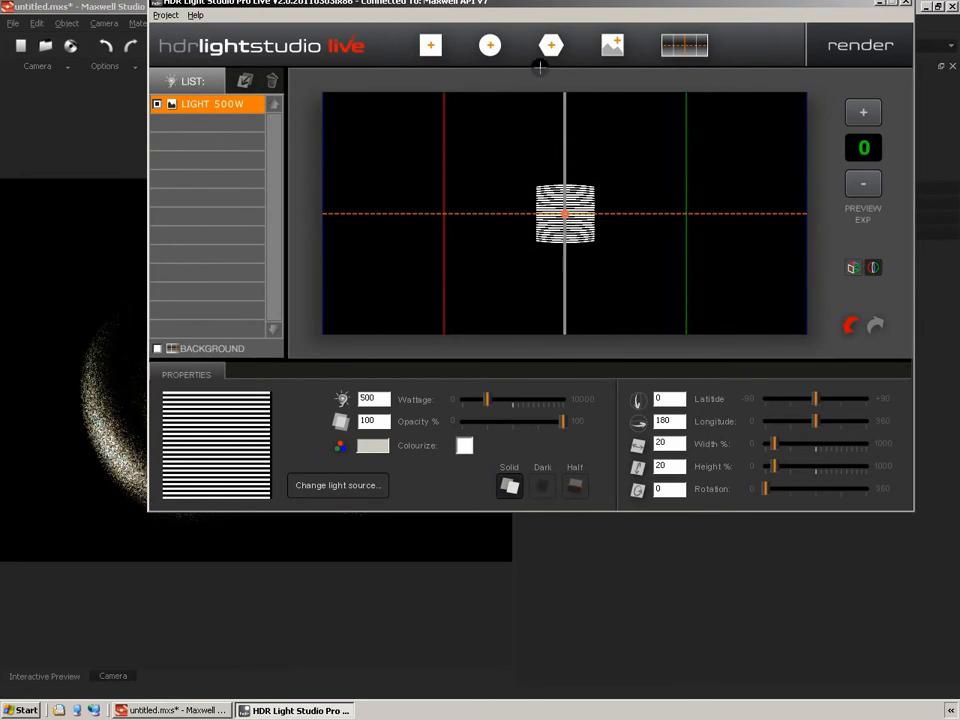
Step: Set the zebra light's width and height to 50% and reposition it at about latitude -1, longitude 88
{"action": "left_click_drag", "start_coordinate": [546, 4], "coordinate": [703, 4]}
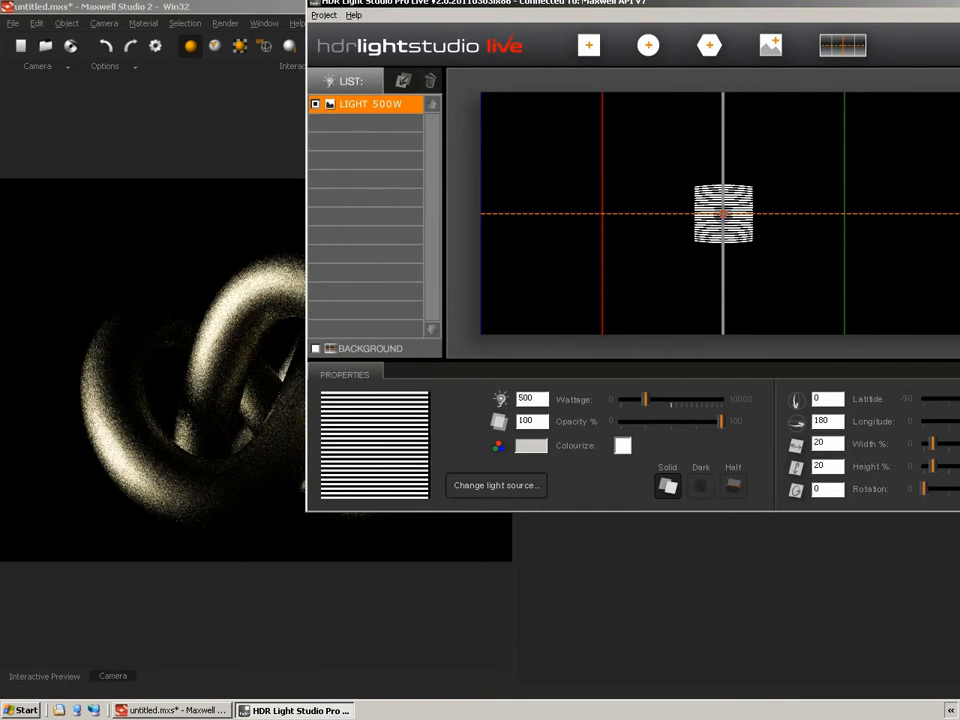
{"action": "double_click", "coordinate": [828, 443]}
{"action": "type", "text": "50"}
{"action": "key", "text": "Tab"}
{"action": "type", "text": "50"}
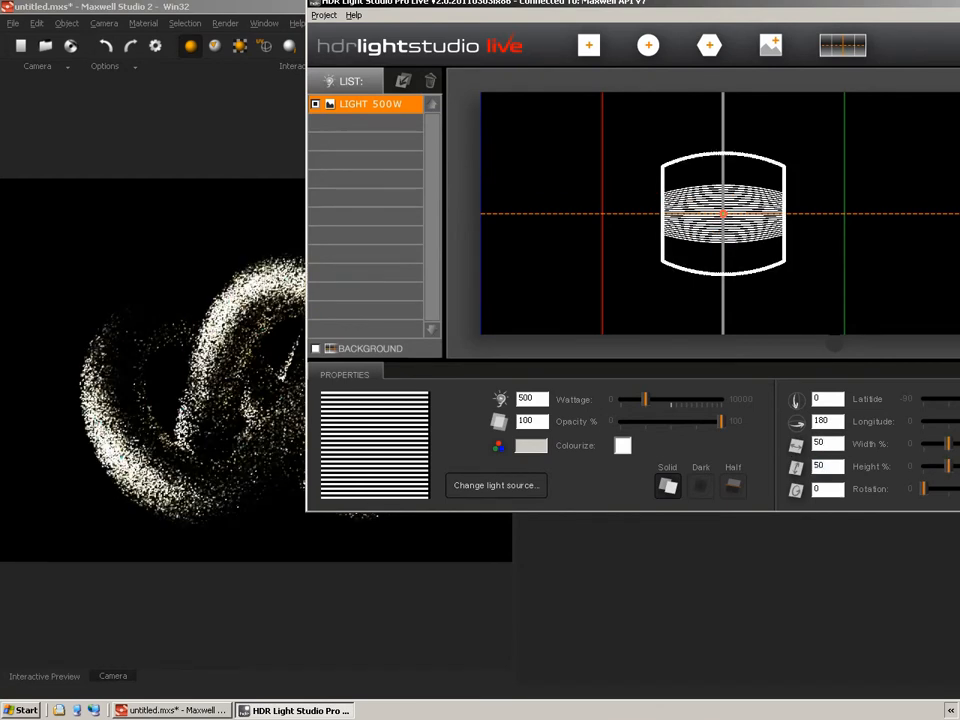
{"action": "key", "text": "Tab"}
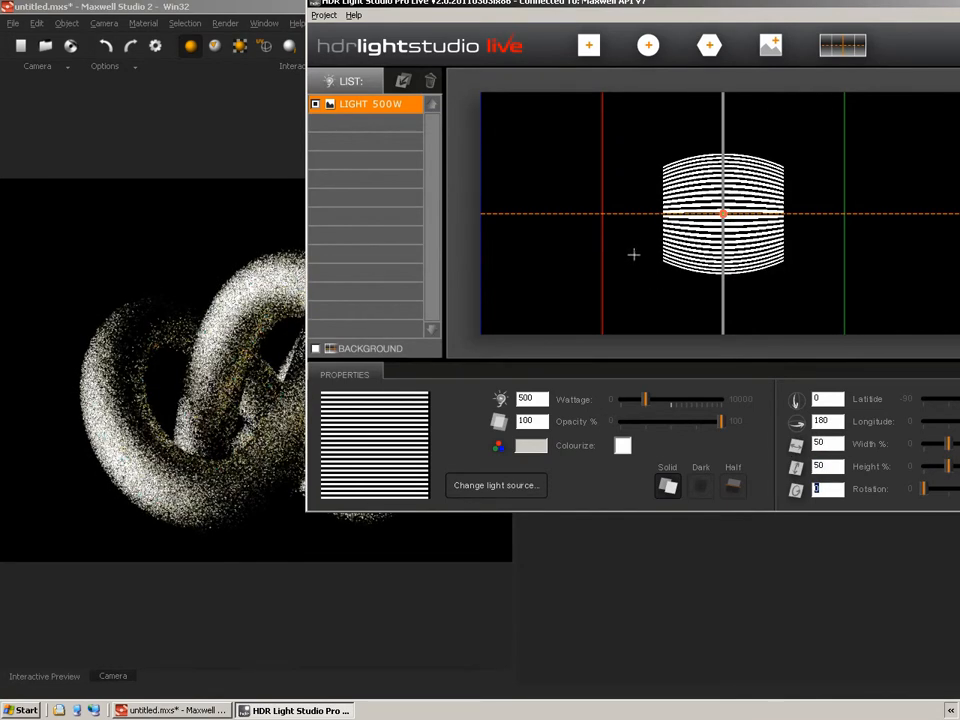
{"action": "left_click_drag", "start_coordinate": [723, 214], "coordinate": [601, 212]}
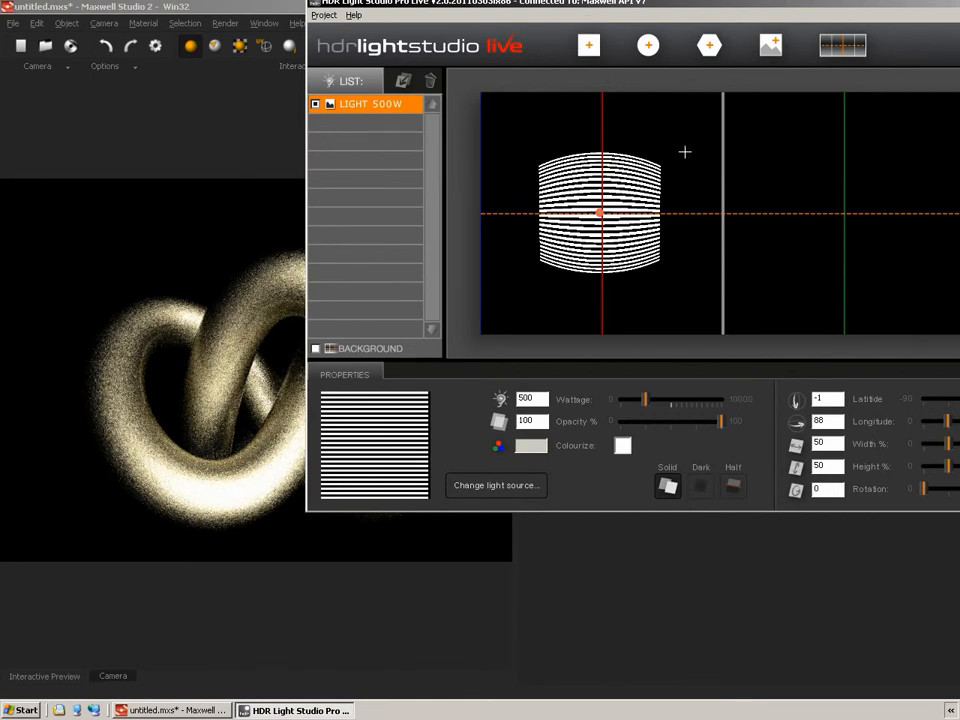
Step: Preview the remaining zebra patterns and change the light's source to Zebra05 with 8 stripes
{"action": "left_click", "coordinate": [489, 486]}
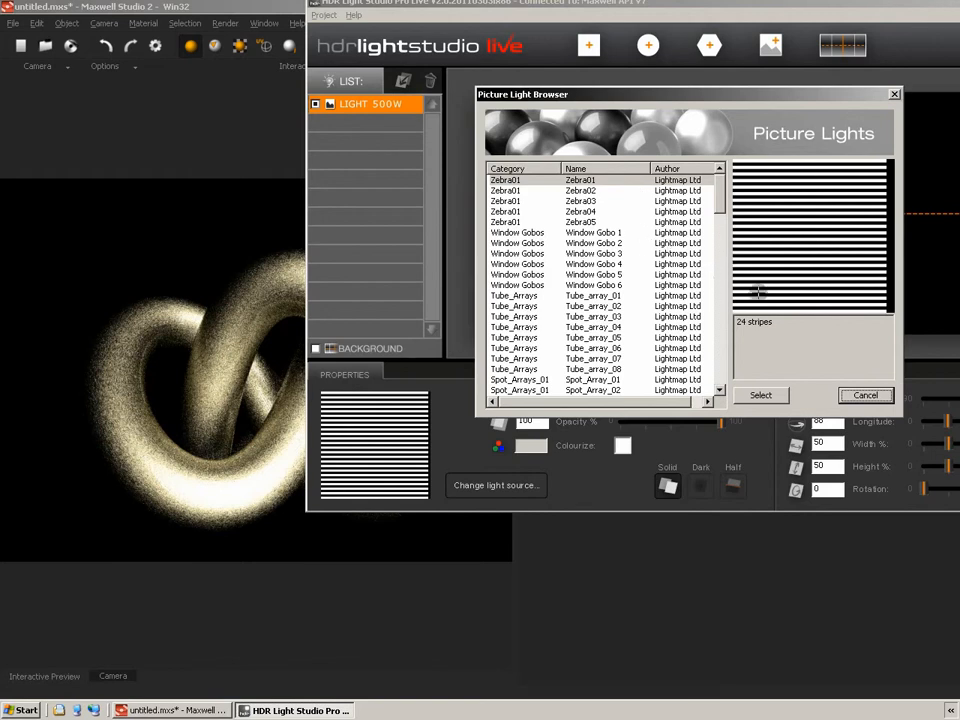
{"action": "left_click", "coordinate": [512, 190]}
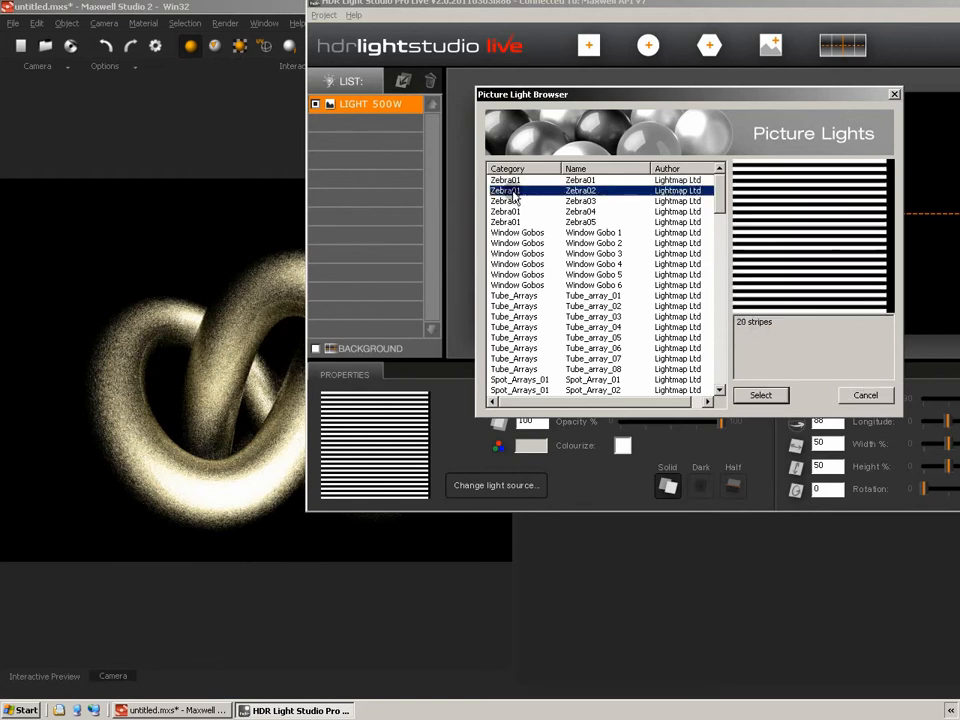
{"action": "left_click", "coordinate": [515, 201]}
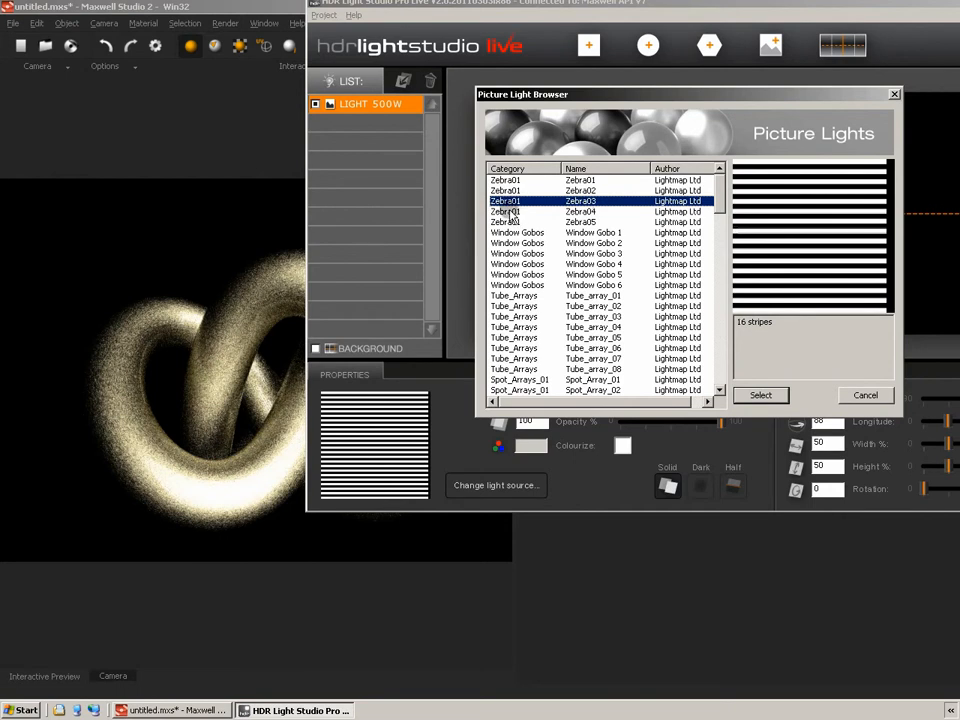
{"action": "left_click", "coordinate": [512, 212]}
{"action": "left_click", "coordinate": [510, 222]}
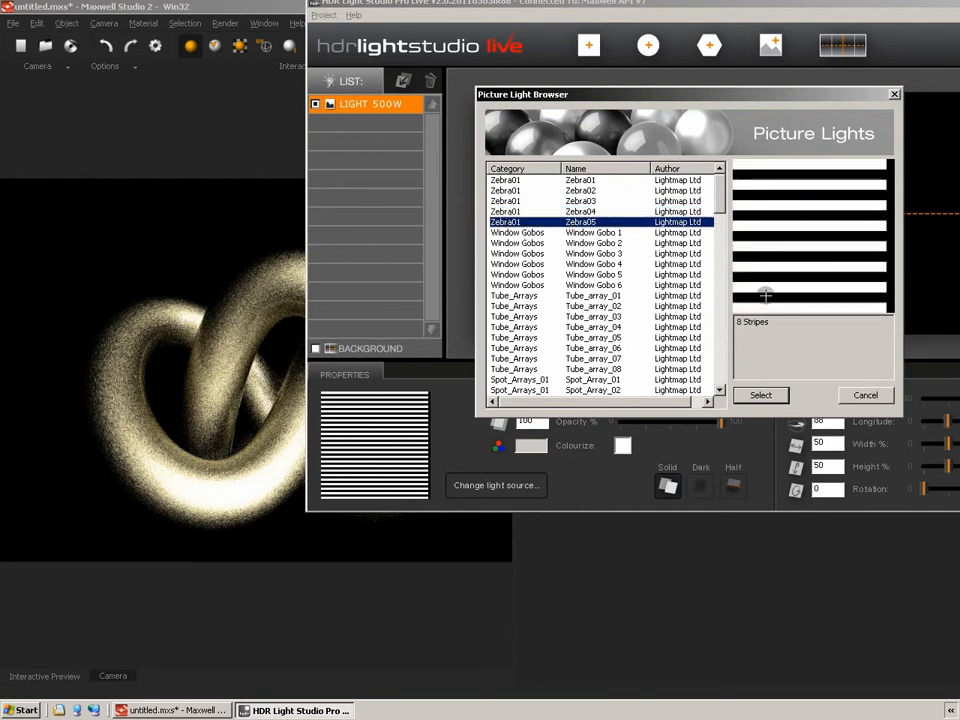
{"action": "left_click", "coordinate": [760, 398]}
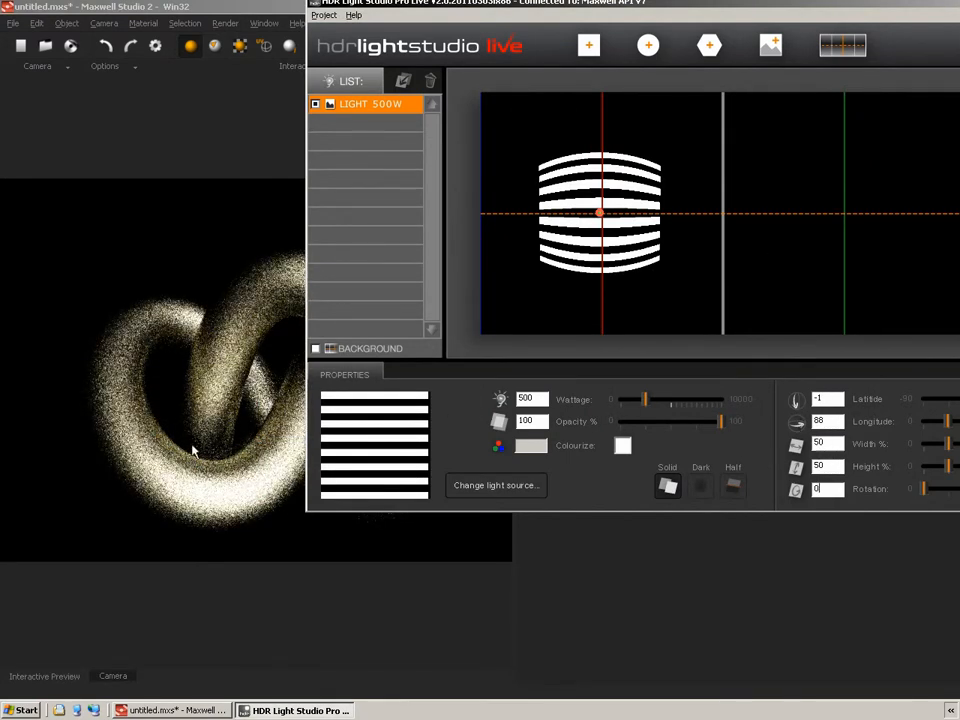
{"action": "left_click", "coordinate": [249, 490]}
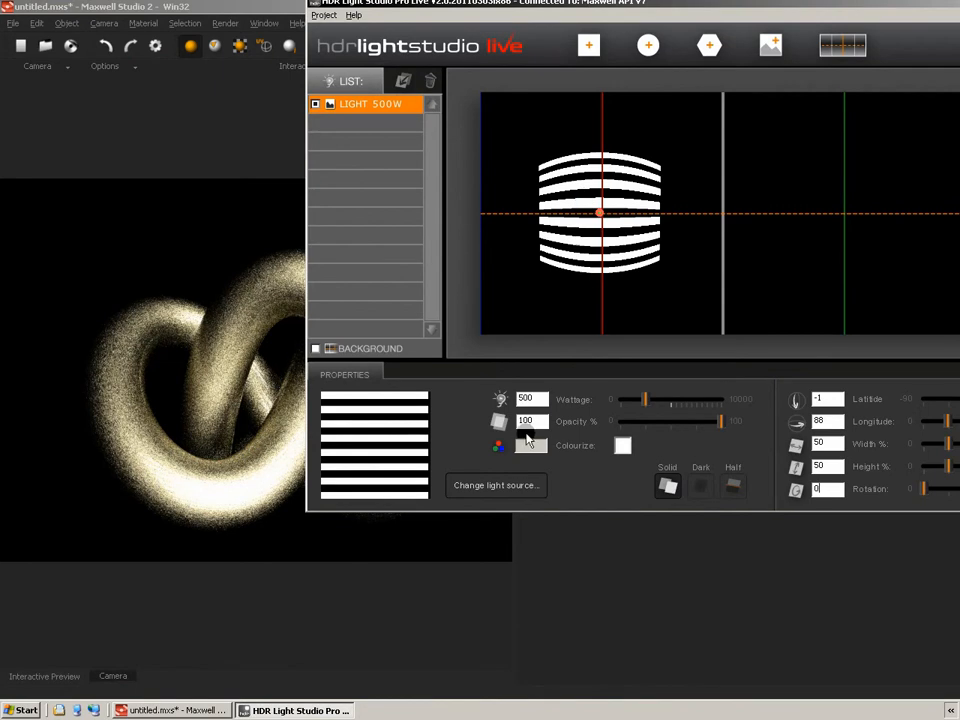
Step: Change the light's source to the 2 x 2 Window Gobo 1 and reposition it at about latitude -38, longitude 90
{"action": "left_click", "coordinate": [495, 485]}
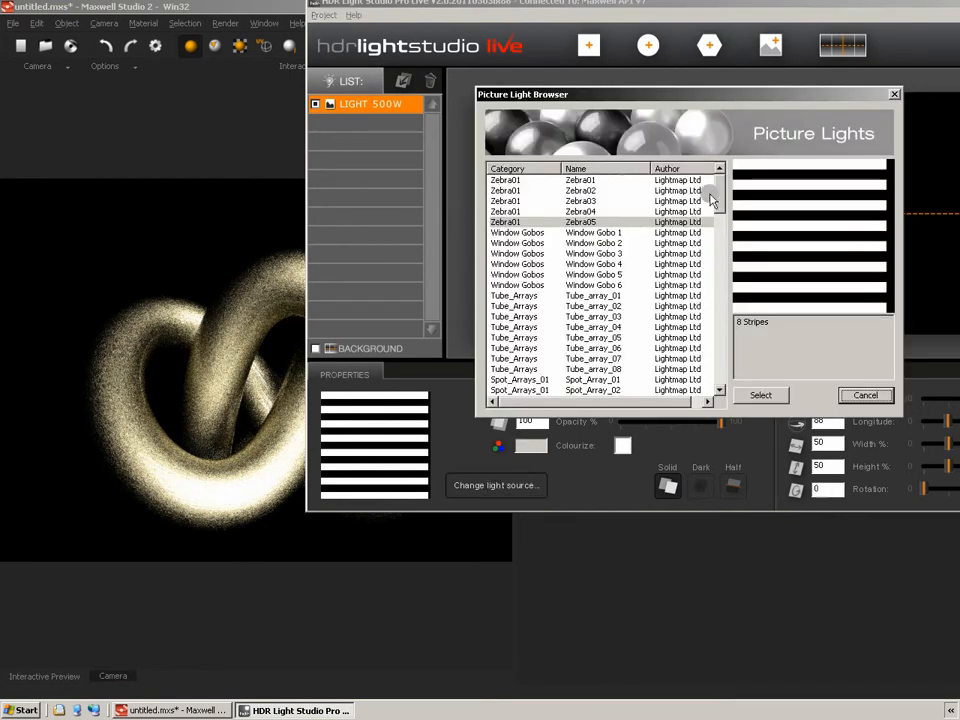
{"action": "scroll", "coordinate": [720, 200], "scroll_direction": "down", "scroll_amount": 1}
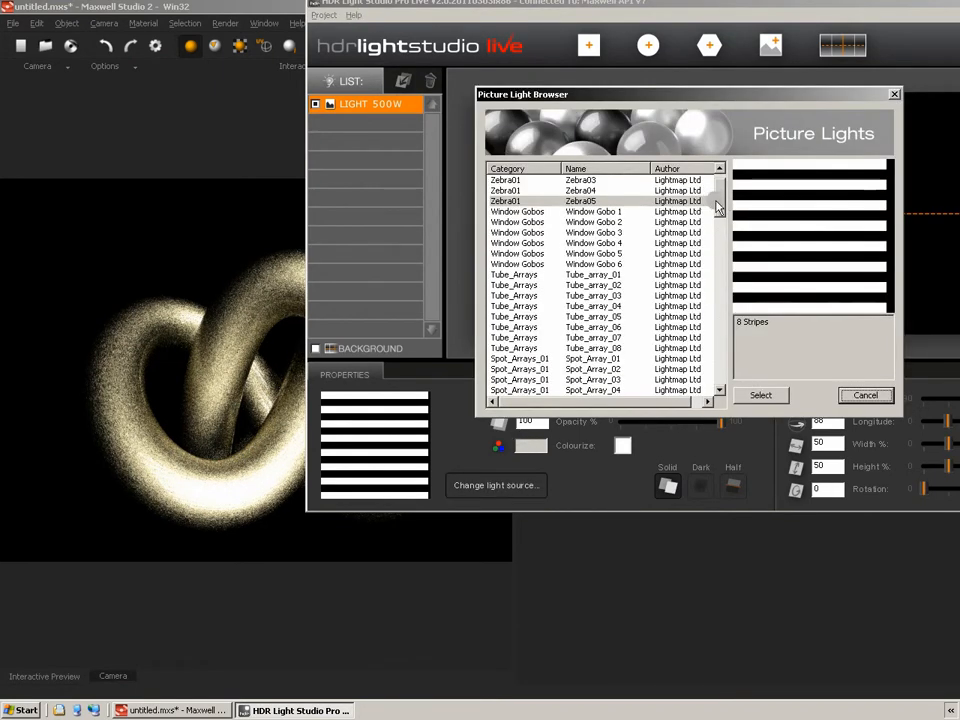
{"action": "left_click", "coordinate": [517, 212]}
{"action": "left_click", "coordinate": [520, 222]}
{"action": "left_click", "coordinate": [521, 232]}
{"action": "left_click", "coordinate": [519, 254]}
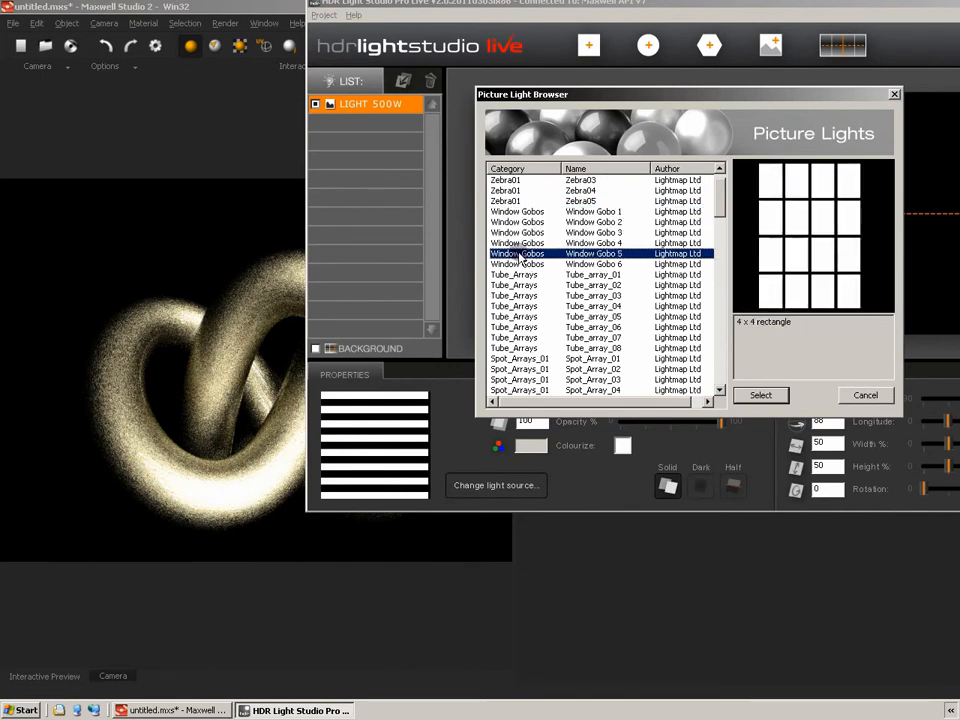
{"action": "left_click", "coordinate": [520, 264]}
{"action": "left_click", "coordinate": [517, 212]}
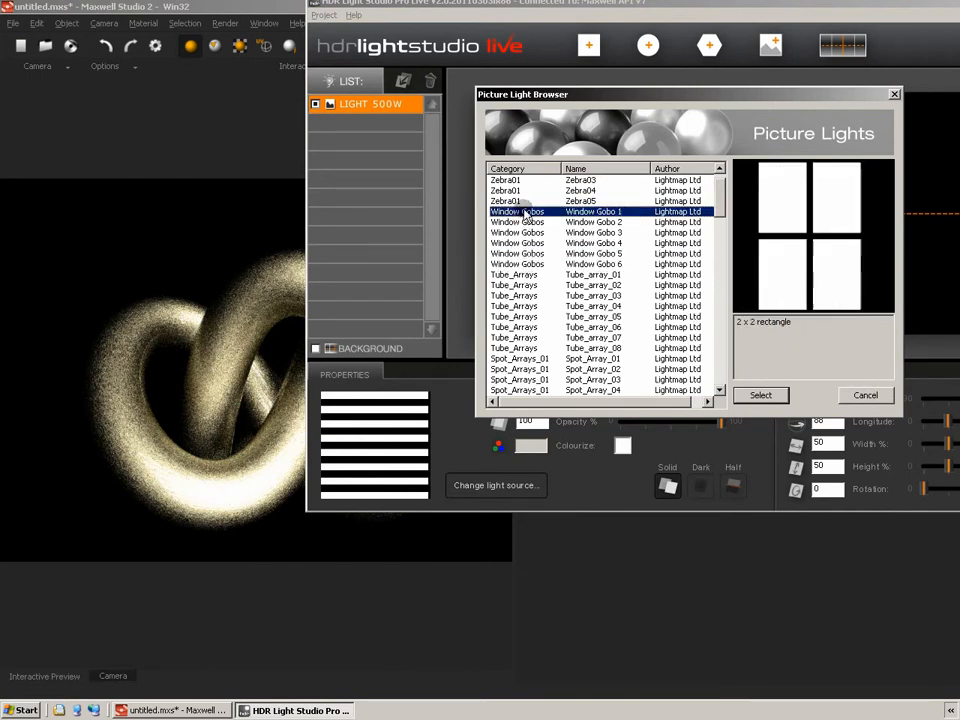
{"action": "left_click", "coordinate": [764, 396]}
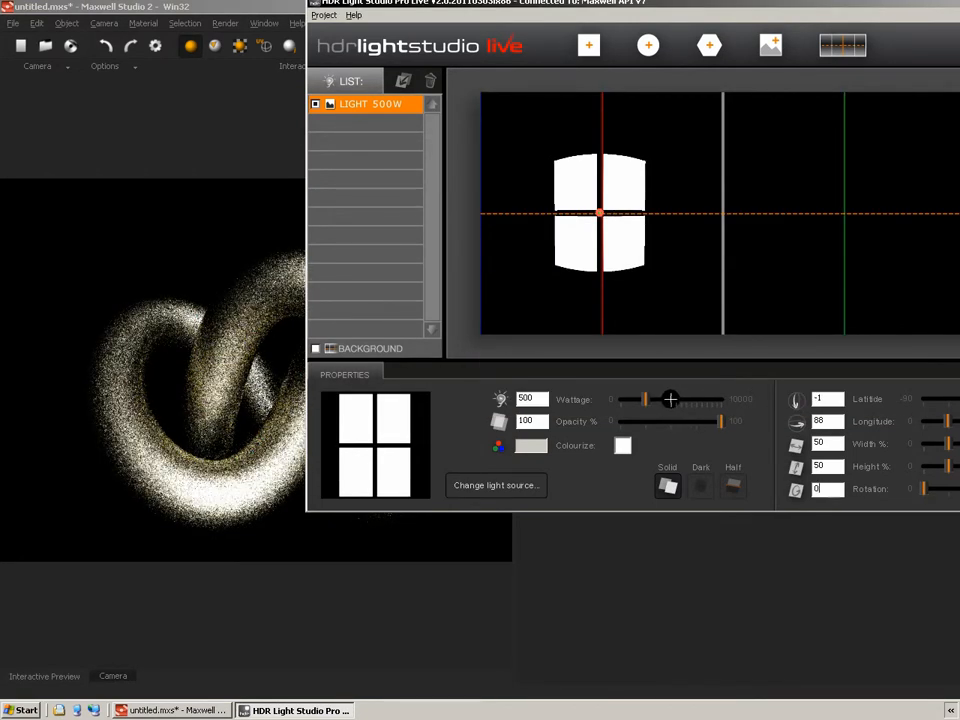
{"action": "left_click_drag", "start_coordinate": [602, 210], "coordinate": [613, 160]}
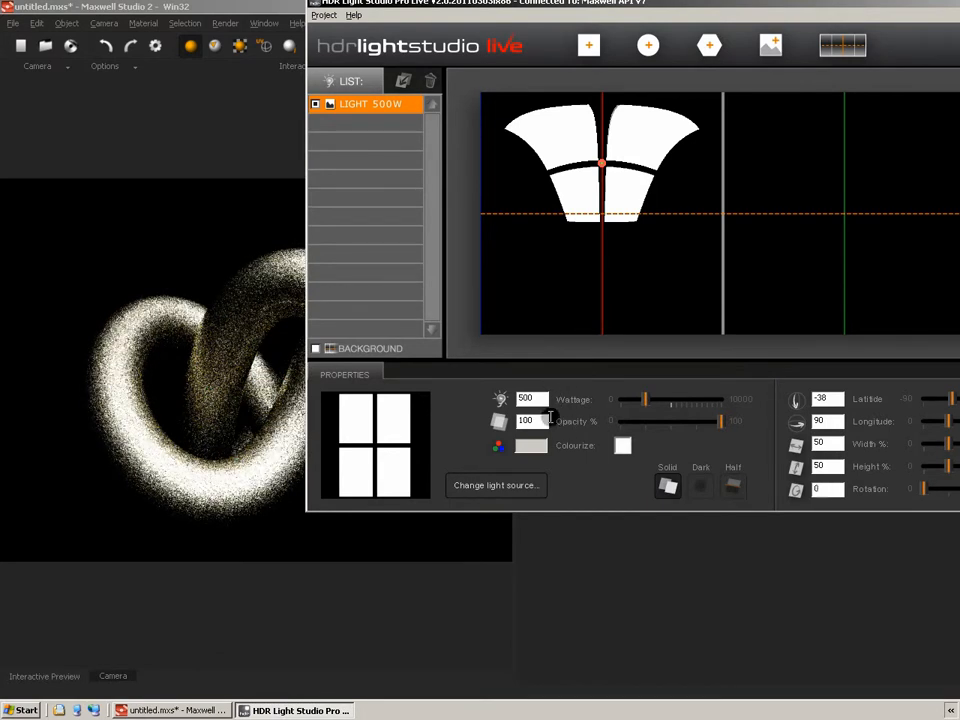
Step: Change the light's source to Tube_array_07 and shift the light slightly to about latitude -40, longitude 88
{"action": "left_click", "coordinate": [494, 485]}
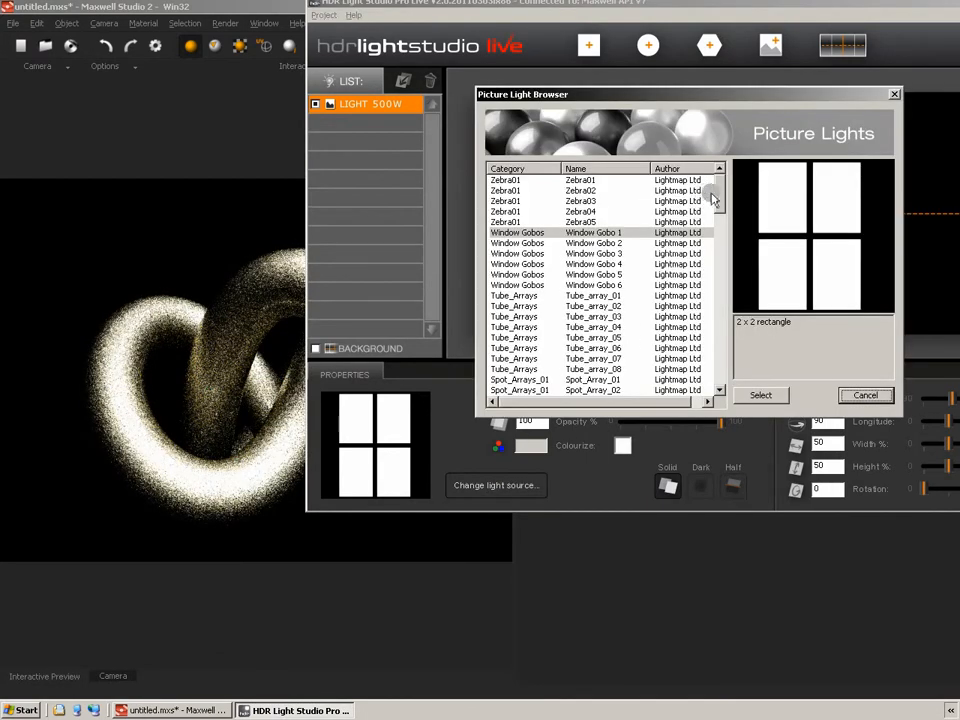
{"action": "scroll", "coordinate": [705, 200], "scroll_direction": "down", "scroll_amount": 3}
{"action": "left_click", "coordinate": [513, 191]}
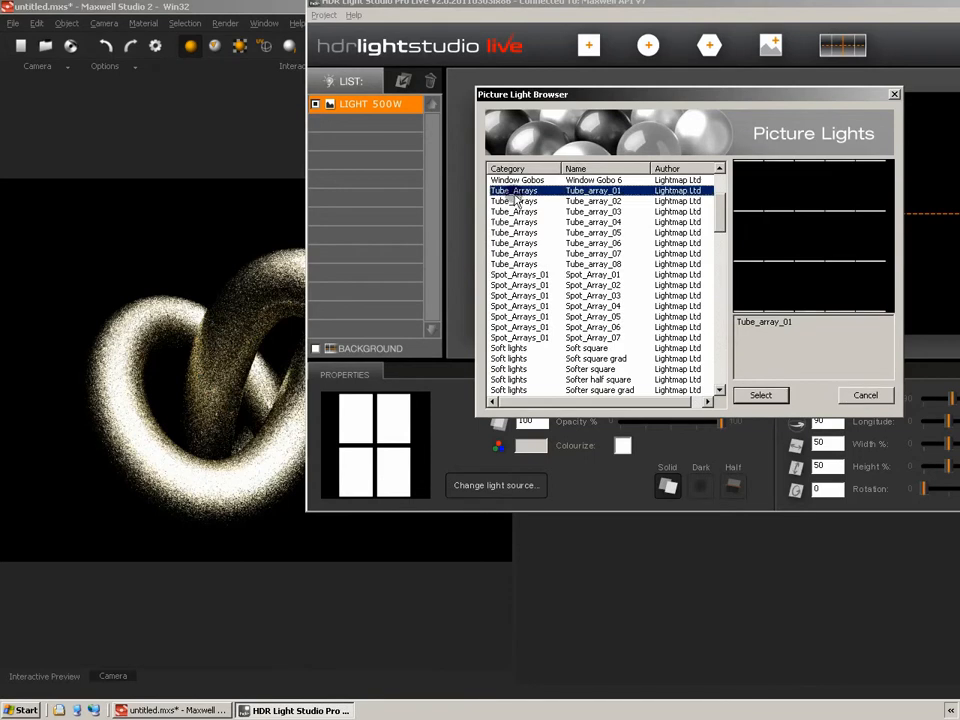
{"action": "left_click", "coordinate": [514, 201]}
{"action": "left_click", "coordinate": [514, 211]}
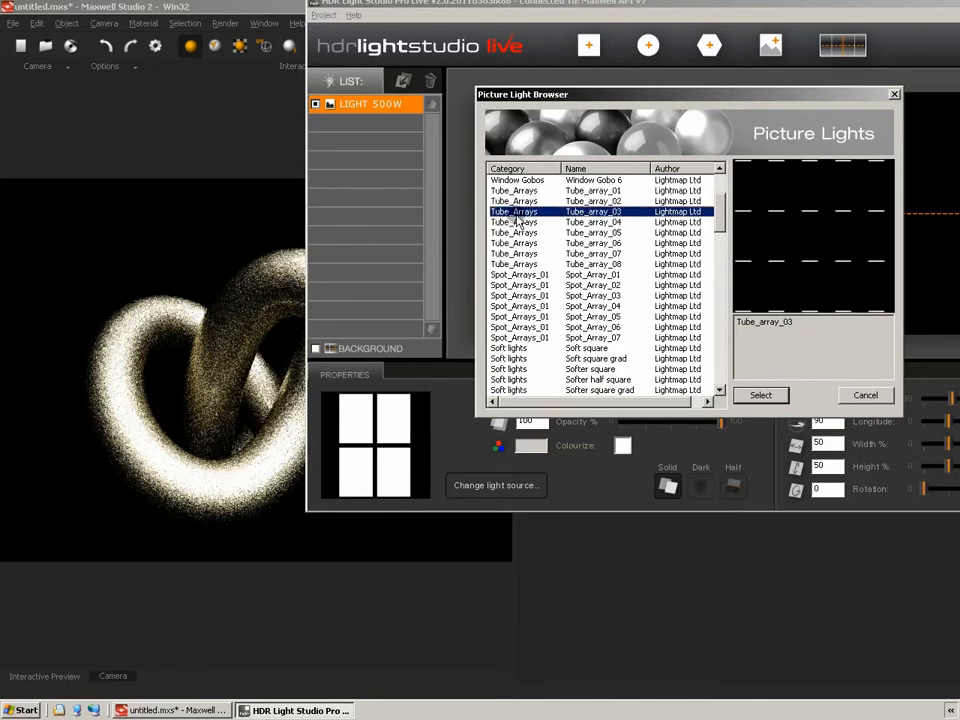
{"action": "left_click", "coordinate": [514, 222]}
{"action": "left_click", "coordinate": [514, 232]}
{"action": "left_click", "coordinate": [516, 243]}
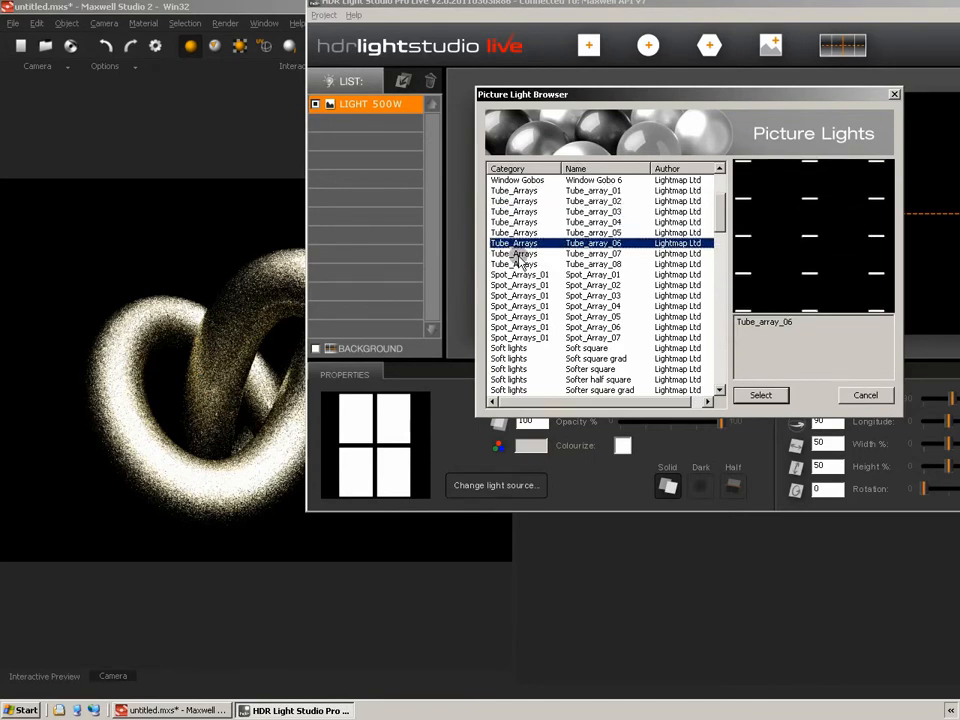
{"action": "left_click", "coordinate": [518, 255]}
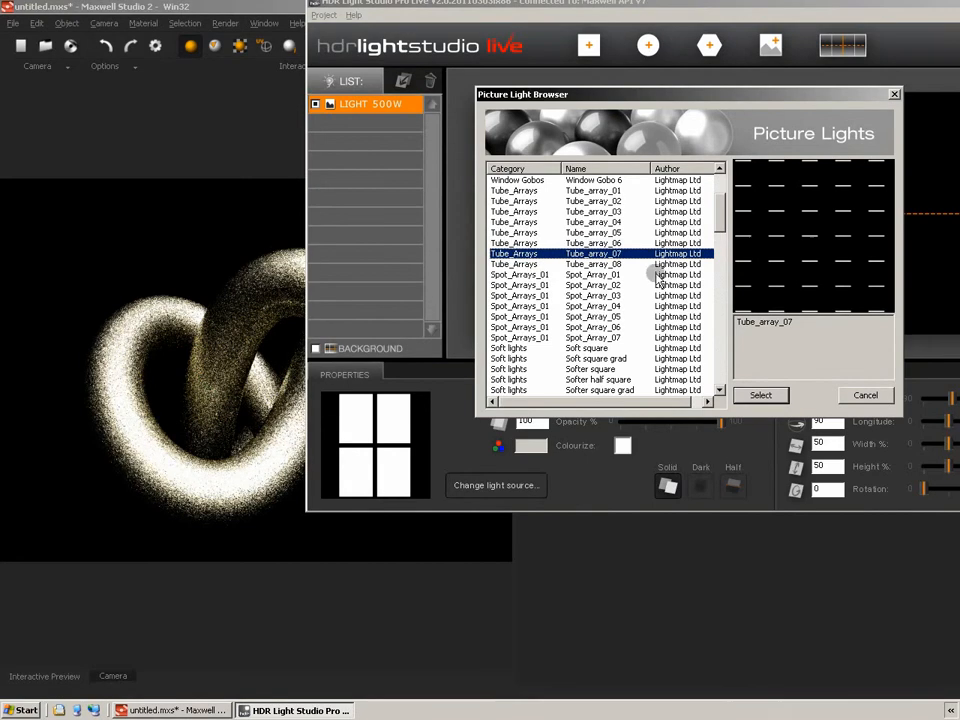
{"action": "left_click", "coordinate": [762, 395]}
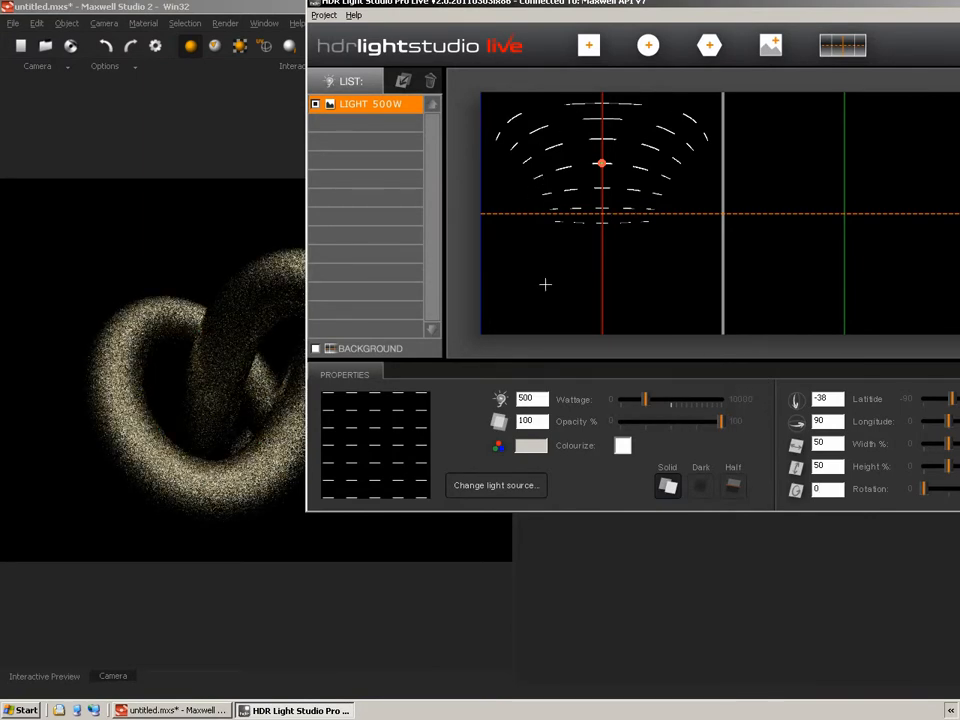
{"action": "mouse_move", "coordinate": [602, 163]}
{"action": "left_mouse_down"}
{"action": "mouse_move", "coordinate": [621, 161]}
{"action": "mouse_move", "coordinate": [599, 161]}
{"action": "left_mouse_up"}
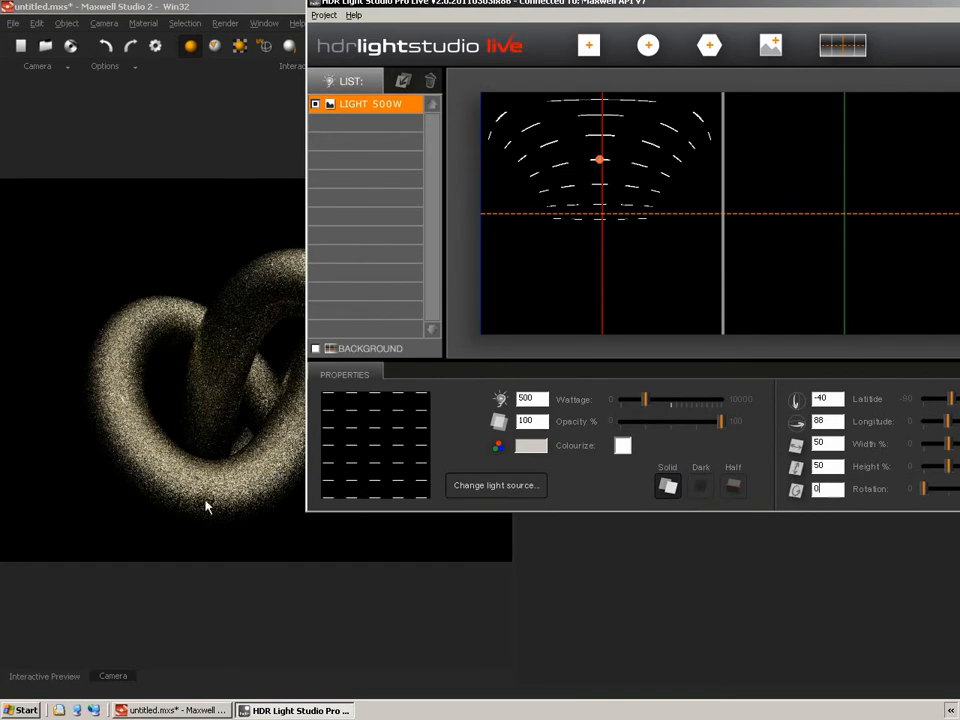
Step: Preview the Spot_Arrays_01 patterns, change the light's source to Spot_Array_05 and set its wattage to 2000
{"action": "left_click", "coordinate": [480, 485]}
{"action": "left_click_drag", "start_coordinate": [720, 195], "coordinate": [719, 220]}
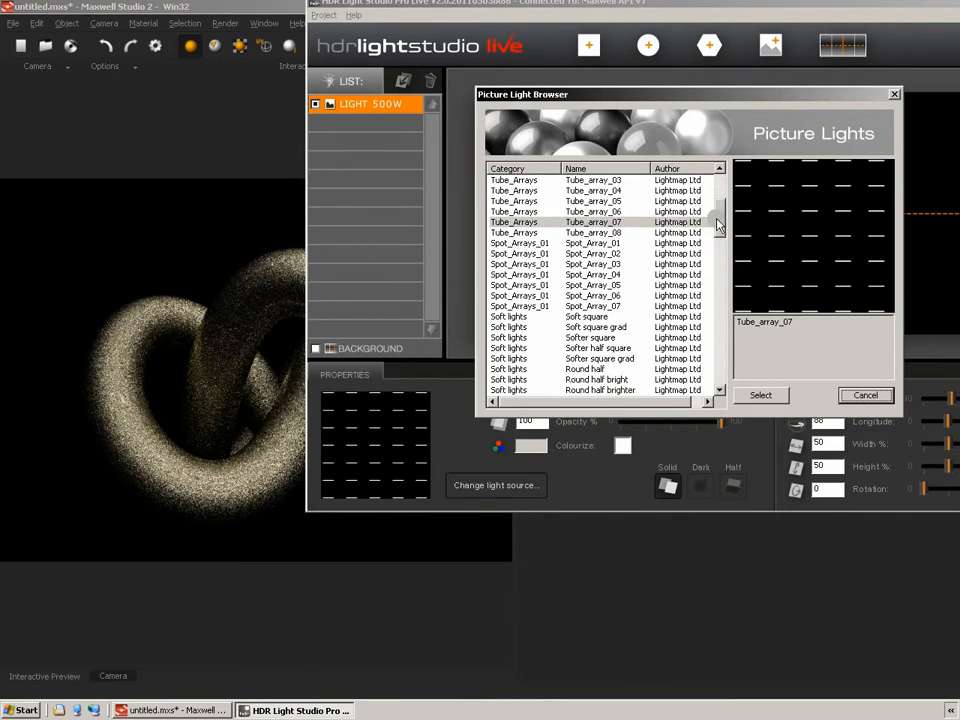
{"action": "left_click", "coordinate": [533, 243]}
{"action": "left_click", "coordinate": [533, 254]}
{"action": "left_click", "coordinate": [533, 274]}
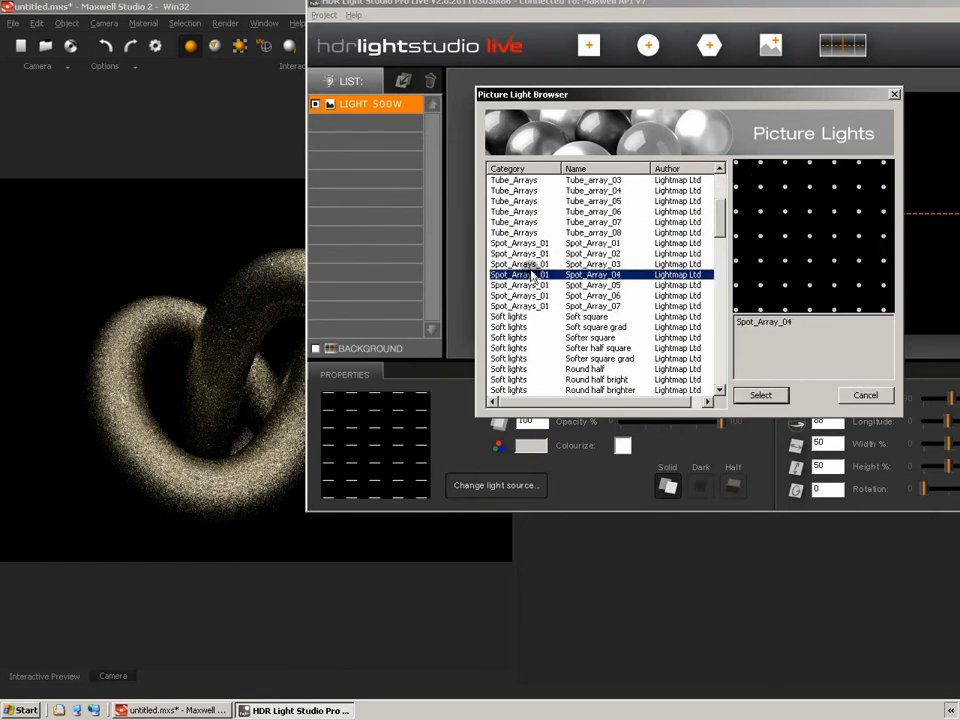
{"action": "left_click", "coordinate": [530, 295]}
{"action": "left_click", "coordinate": [528, 306]}
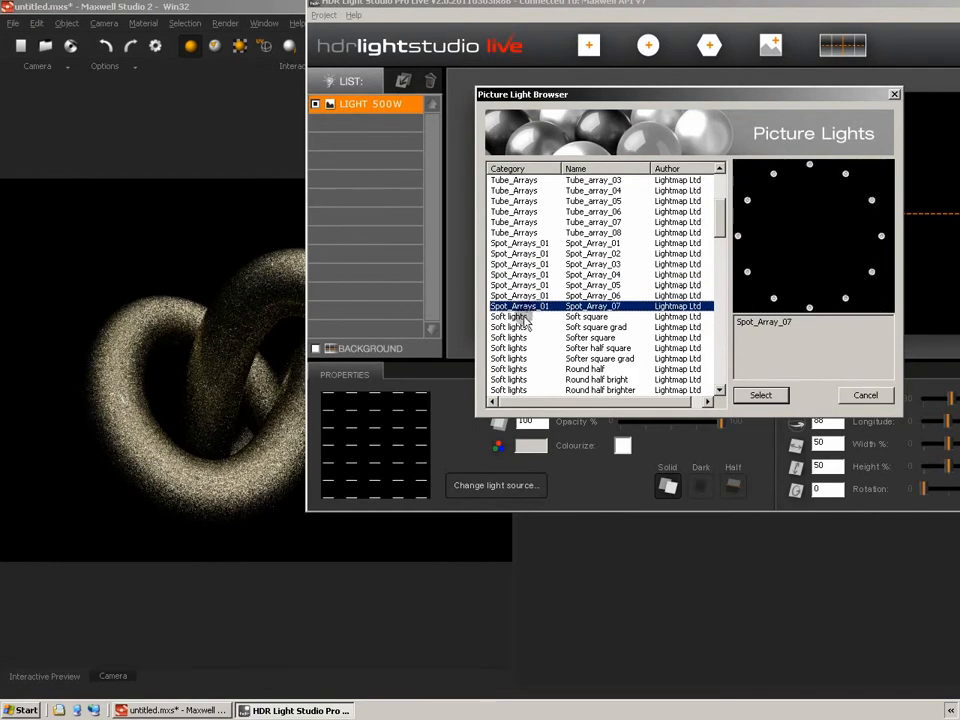
{"action": "left_click", "coordinate": [524, 317]}
{"action": "left_click", "coordinate": [526, 286]}
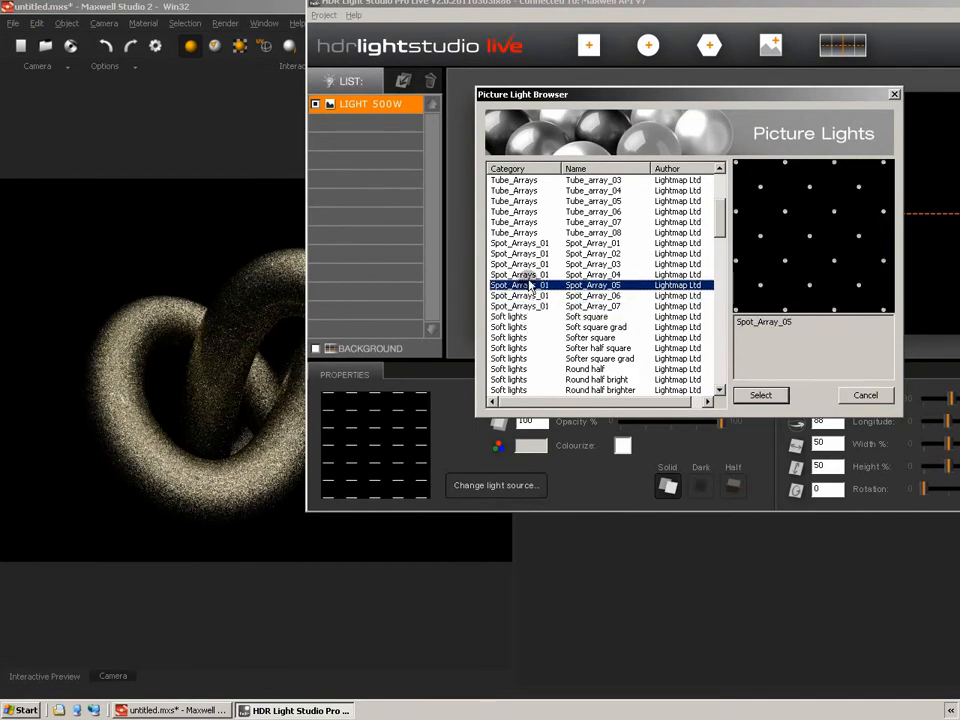
{"action": "left_click", "coordinate": [761, 396]}
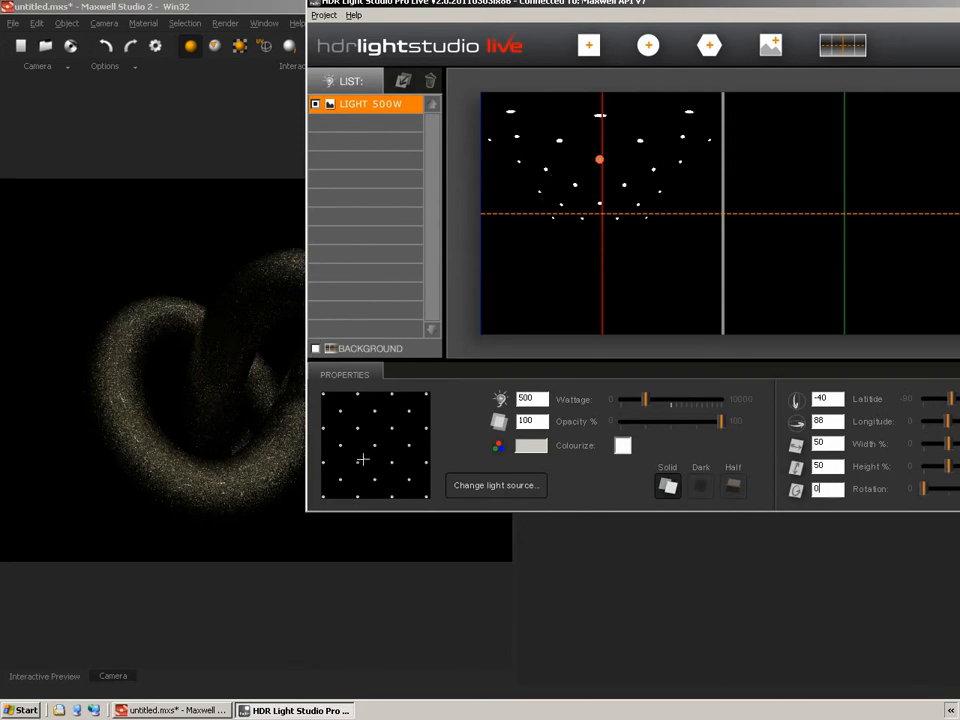
{"action": "double_click", "coordinate": [533, 397]}
{"action": "type", "text": "2000"}
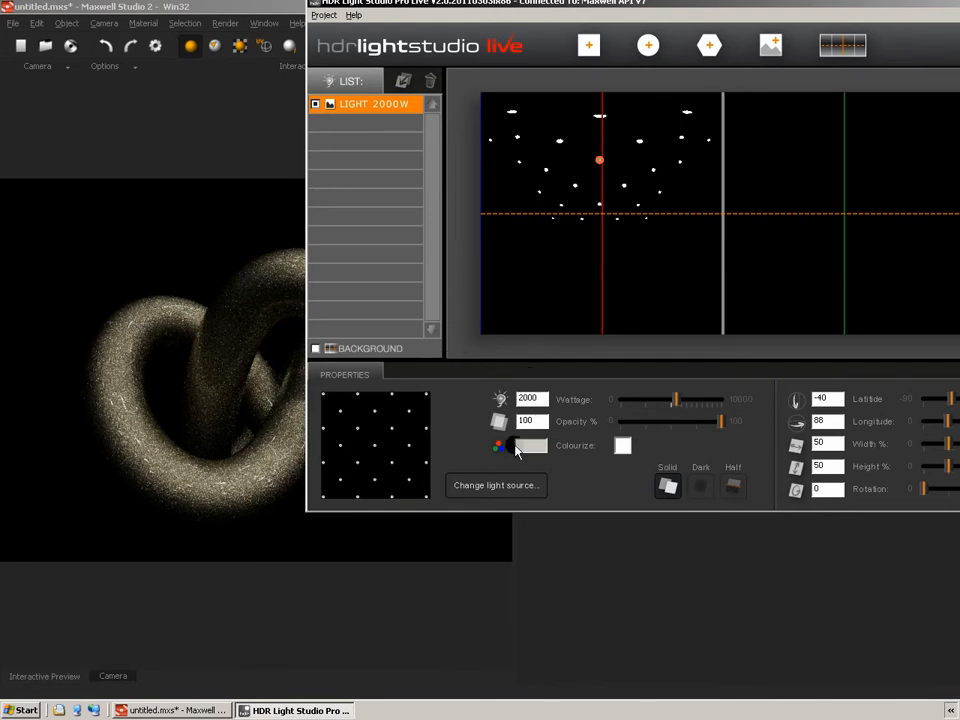
Step: Preview the Soft lights and Softbox Reflect pictures and change the light's source to the 80x80 reflect softbox
{"action": "left_click", "coordinate": [497, 487]}
{"action": "left_click_drag", "start_coordinate": [712, 206], "coordinate": [721, 232]}
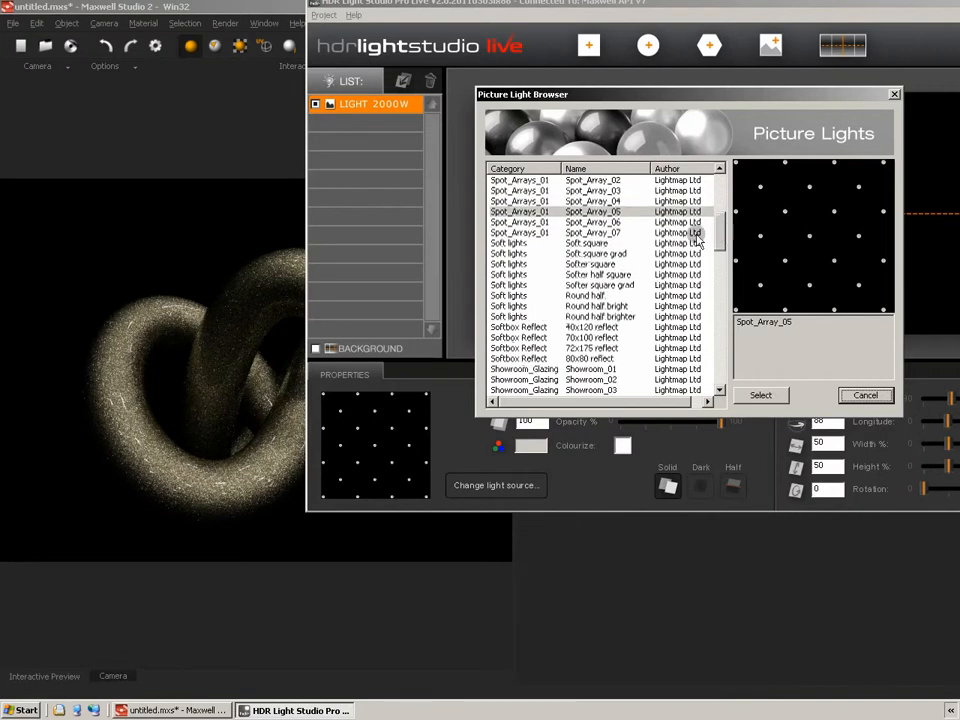
{"action": "left_click", "coordinate": [514, 246]}
{"action": "left_click", "coordinate": [515, 264]}
{"action": "left_click", "coordinate": [515, 275]}
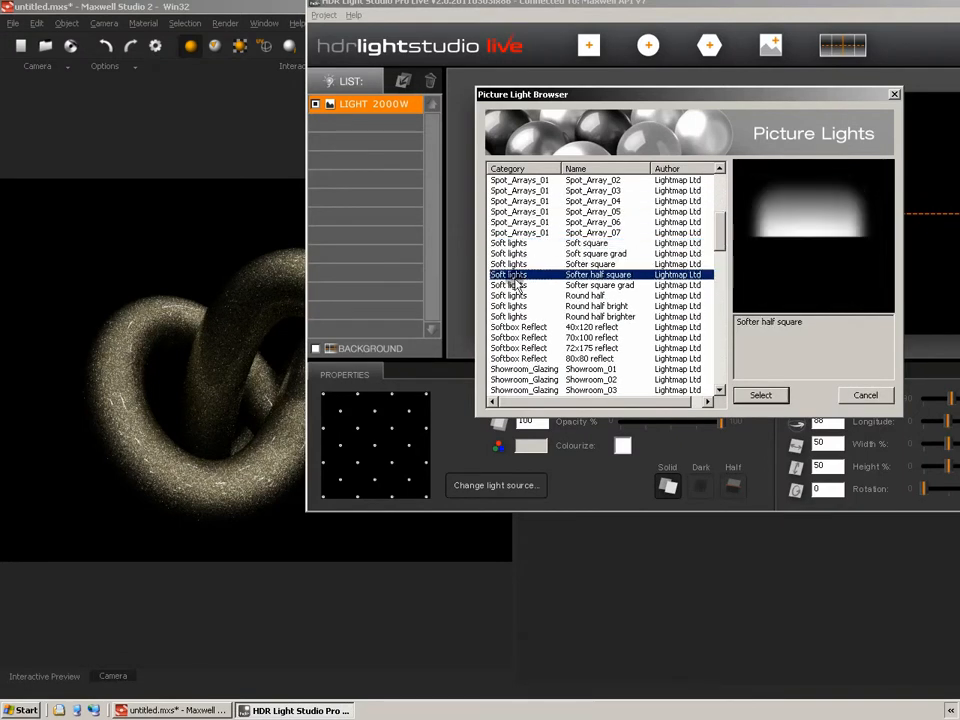
{"action": "left_click", "coordinate": [516, 306]}
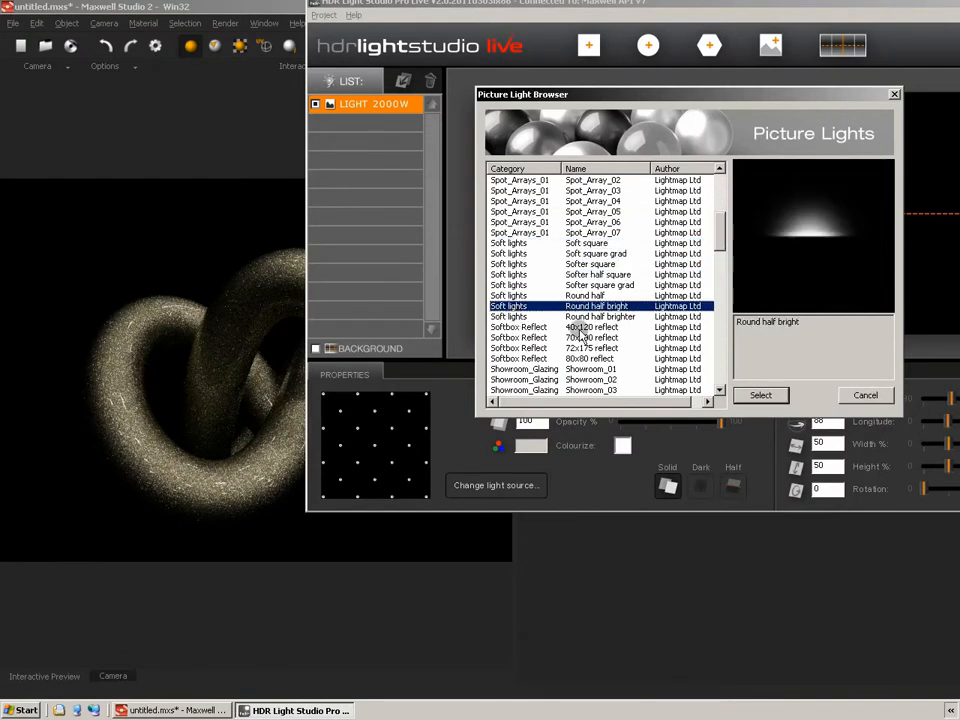
{"action": "left_click", "coordinate": [515, 317]}
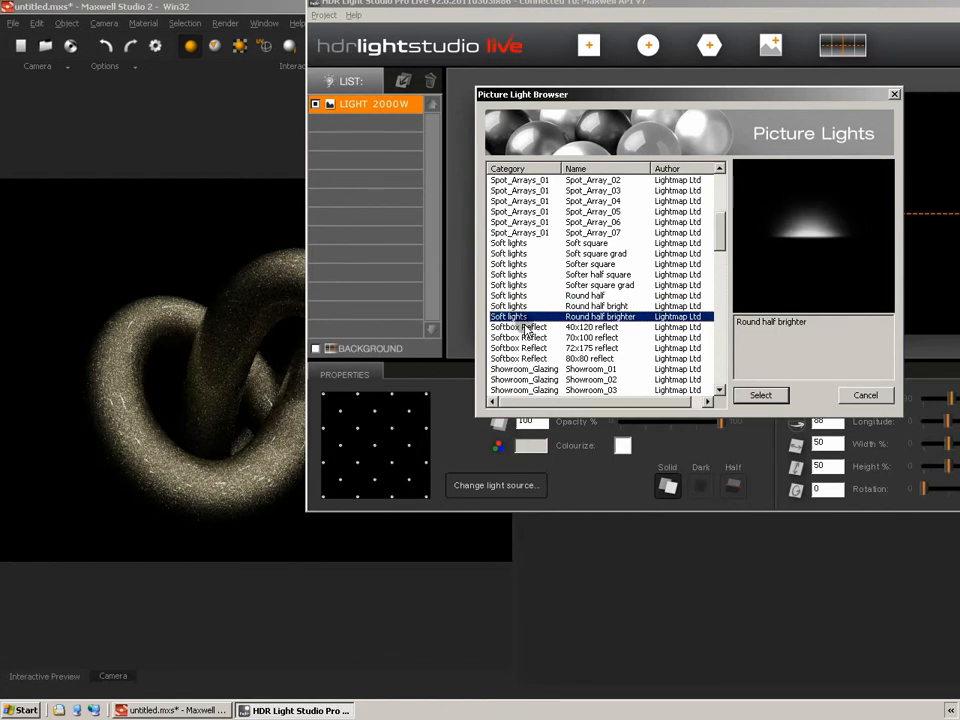
{"action": "left_click", "coordinate": [523, 328]}
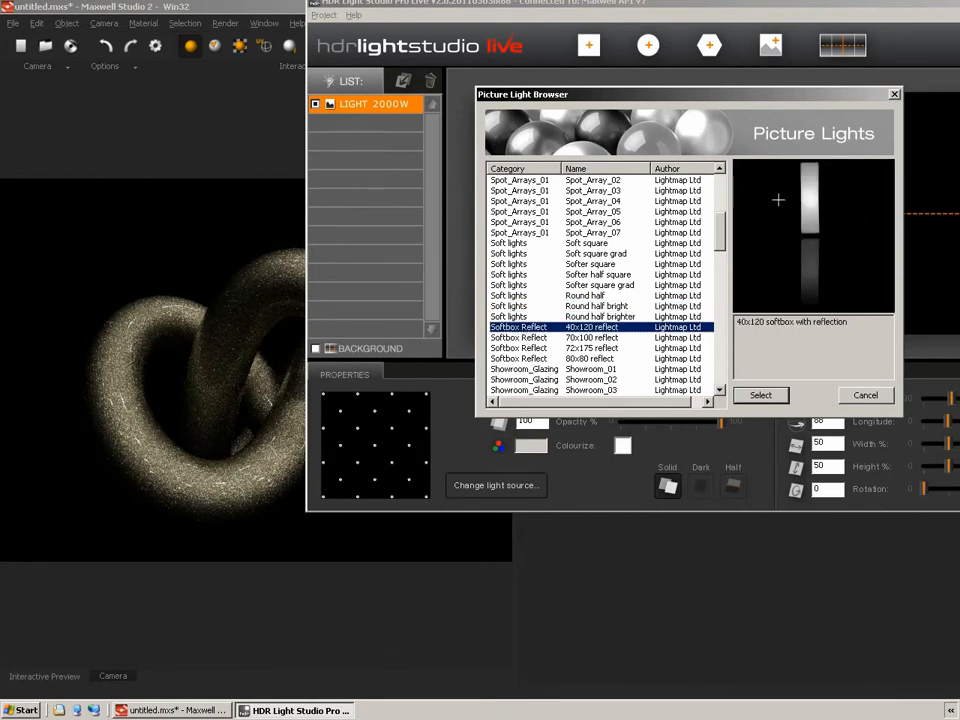
{"action": "left_click", "coordinate": [526, 358]}
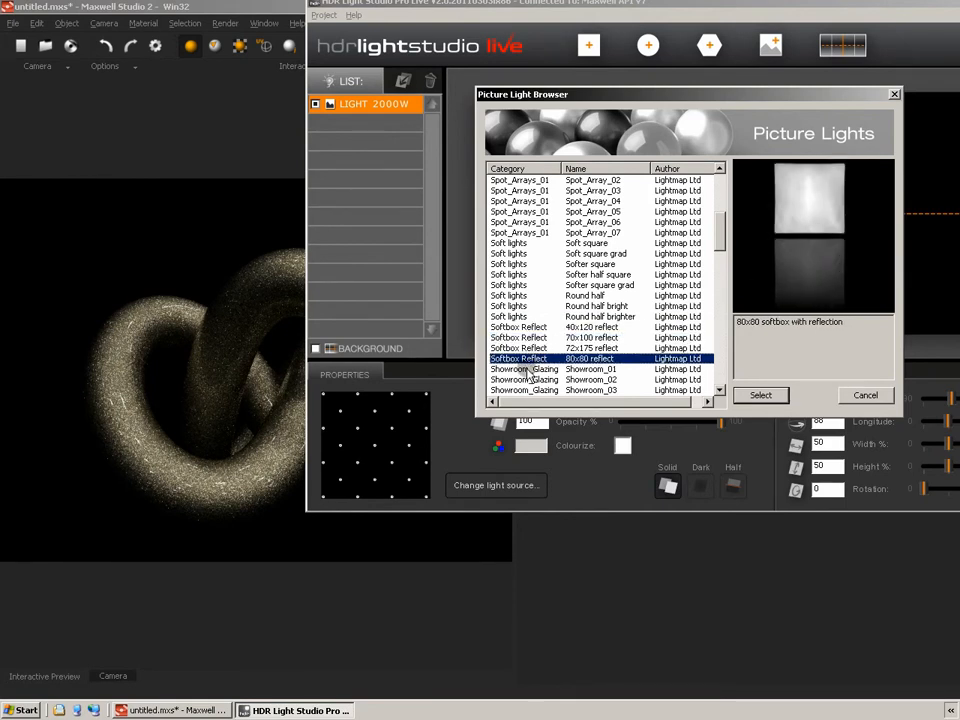
{"action": "left_click", "coordinate": [761, 396]}
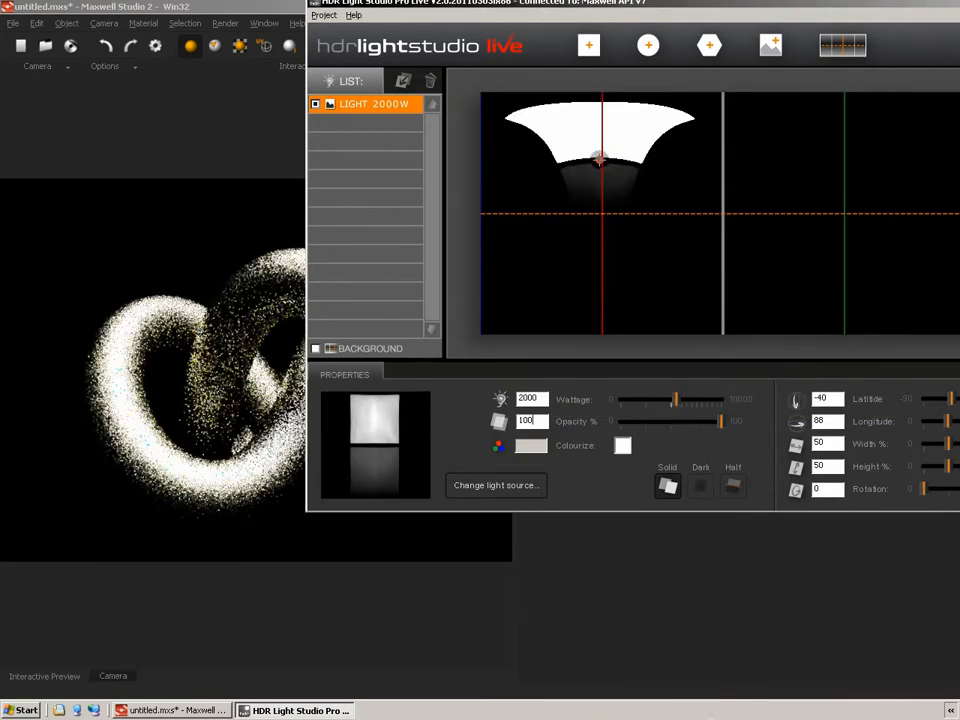
Step: Reposition the softbox light on the horizon at latitude 0, first at longitude 90, finally at about longitude 1
{"action": "left_click_drag", "start_coordinate": [611, 181], "coordinate": [602, 213]}
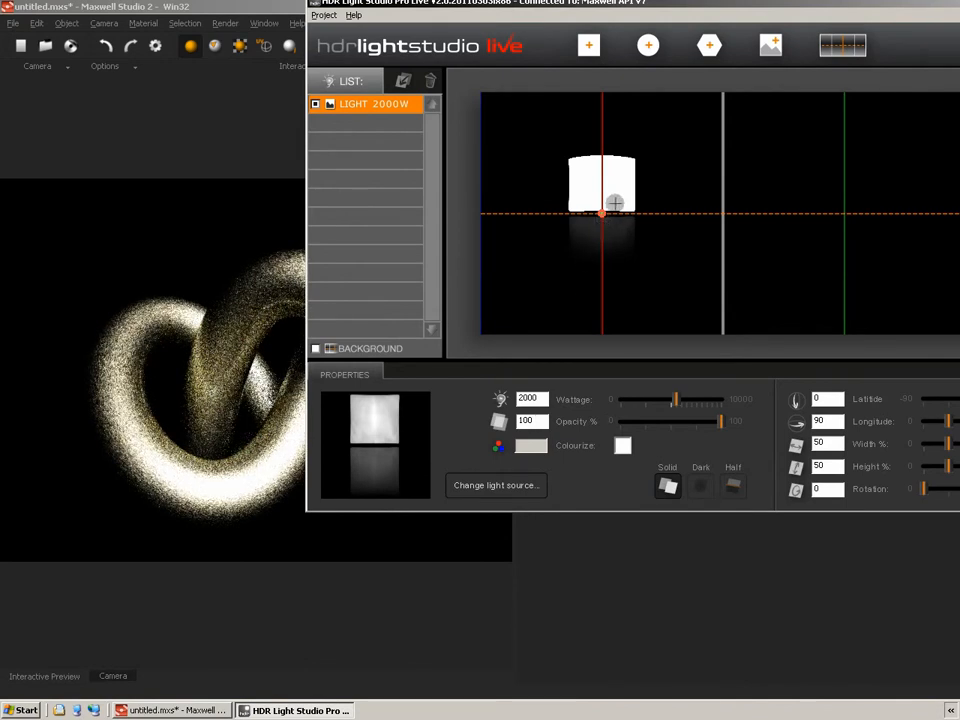
{"action": "left_click_drag", "start_coordinate": [602, 212], "coordinate": [481, 212]}
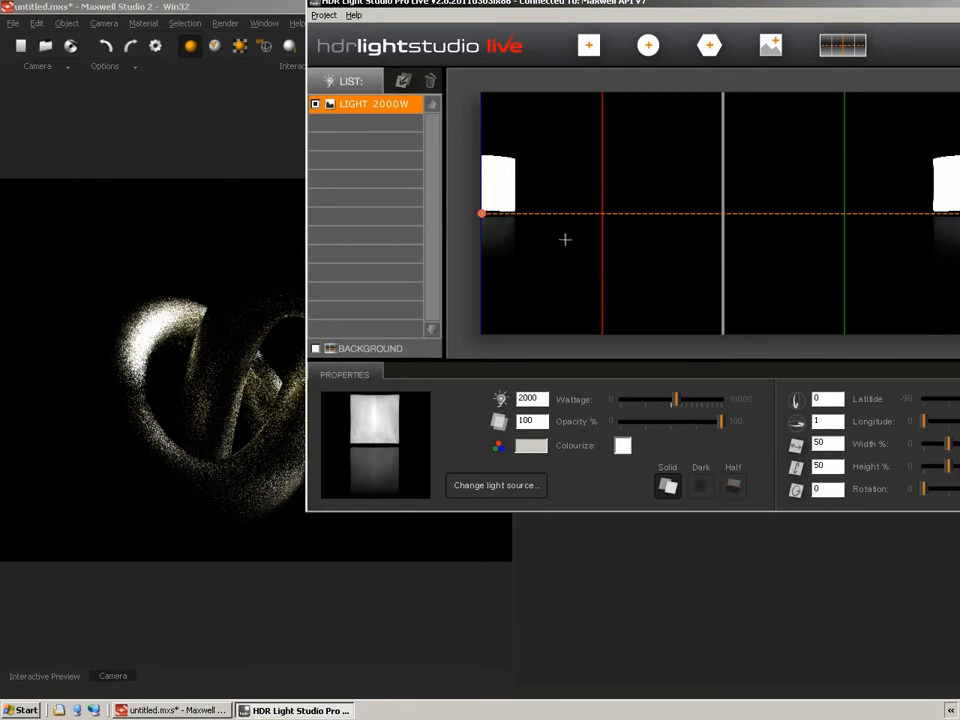
{"action": "left_click_drag", "start_coordinate": [622, 6], "coordinate": [528, 7]}
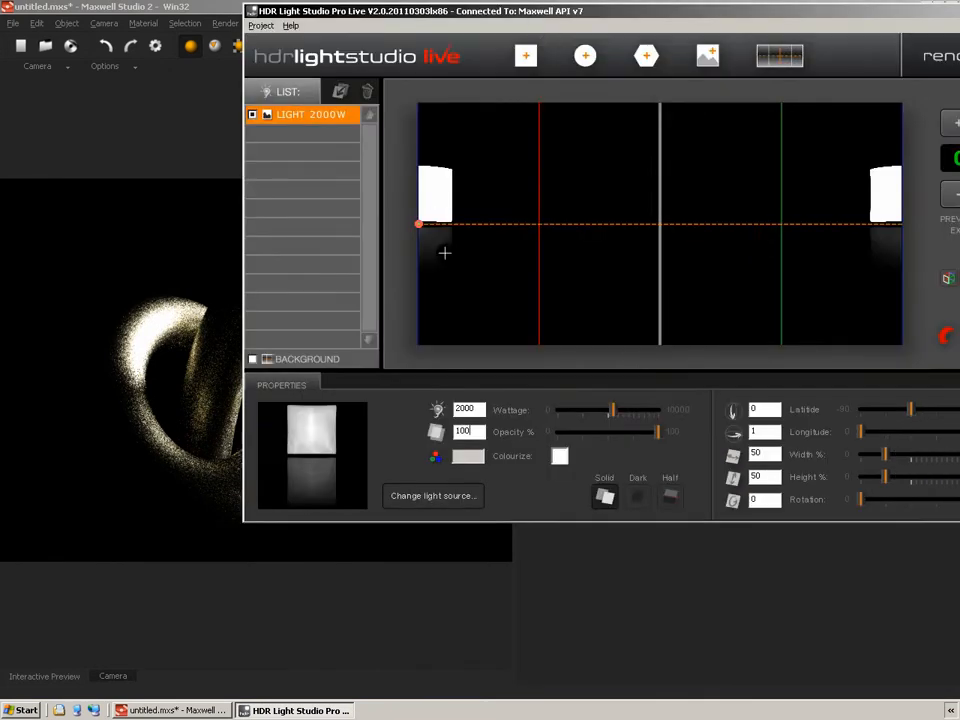
Step: Preview the Showroom_Glazing patterns and change the light's source to Showroom_07
{"action": "left_click", "coordinate": [463, 495]}
{"action": "left_click_drag", "start_coordinate": [654, 230], "coordinate": [660, 266]}
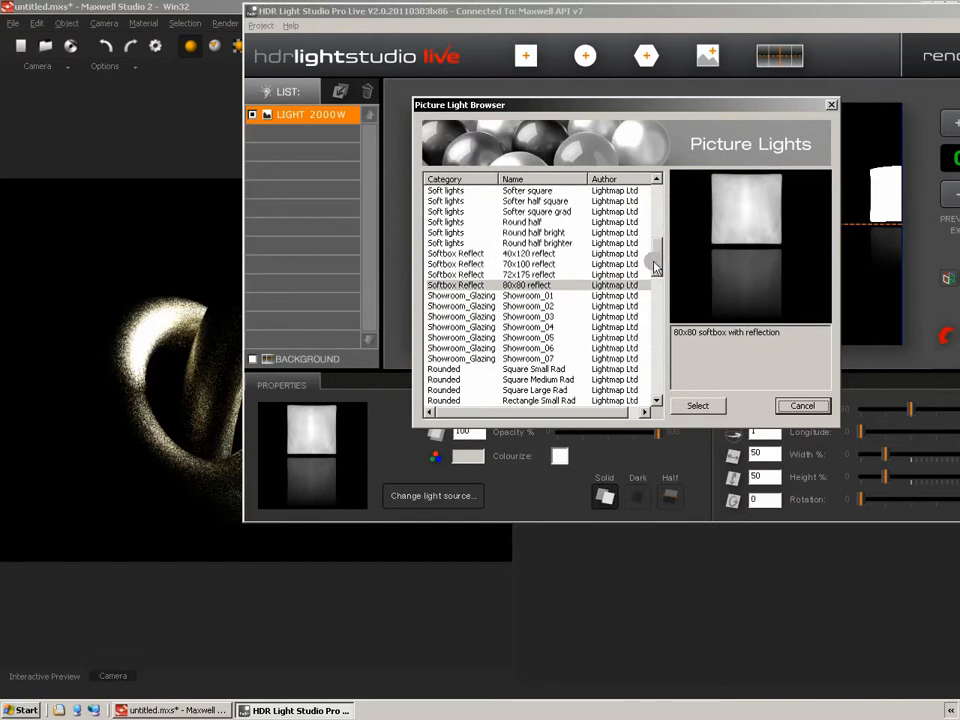
{"action": "left_click", "coordinate": [455, 297]}
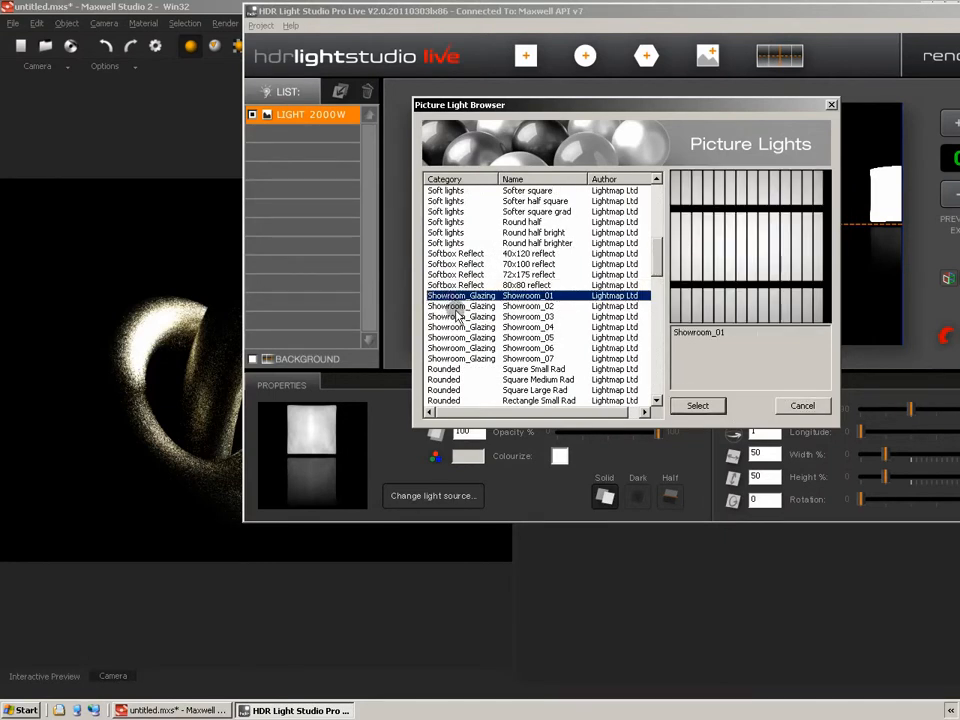
{"action": "left_click", "coordinate": [461, 307]}
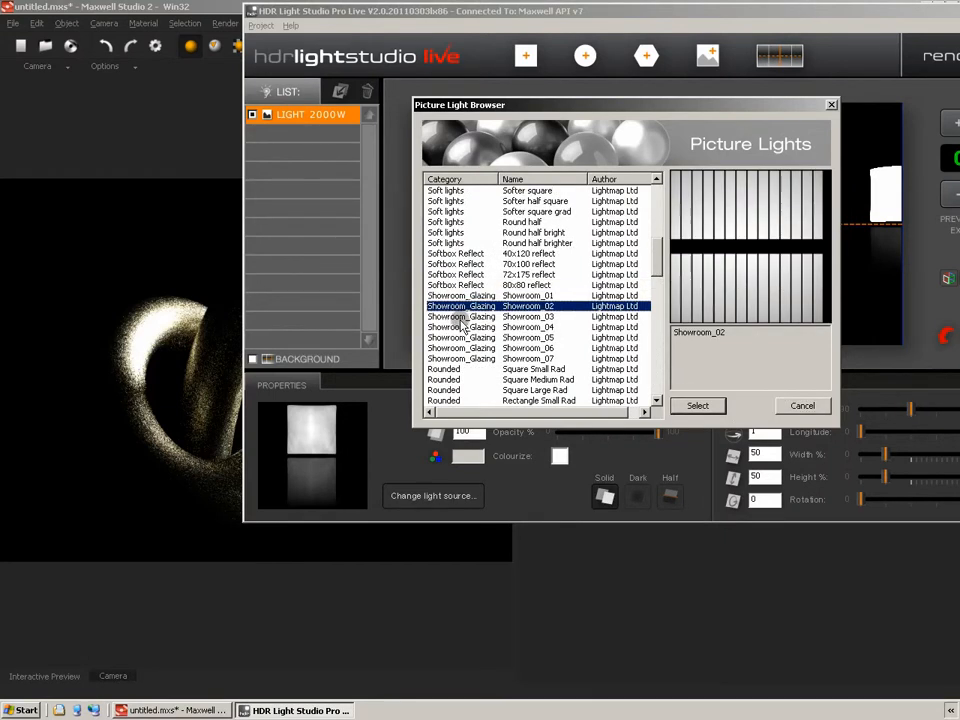
{"action": "left_click", "coordinate": [461, 317]}
{"action": "left_click", "coordinate": [461, 328]}
{"action": "left_click", "coordinate": [461, 338]}
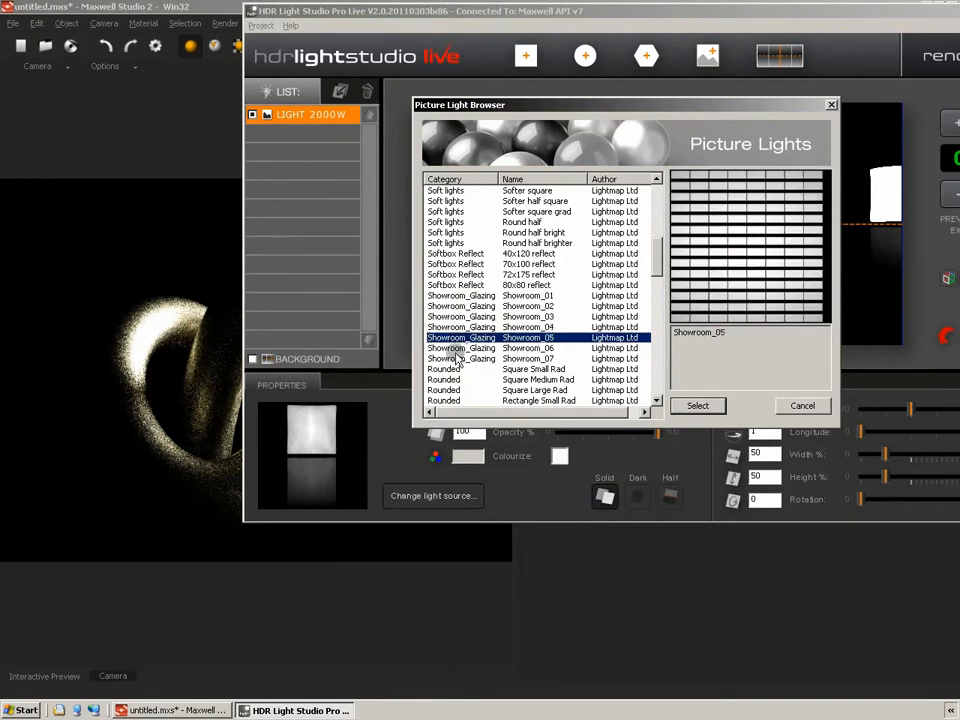
{"action": "left_click", "coordinate": [458, 348]}
{"action": "left_click", "coordinate": [458, 358]}
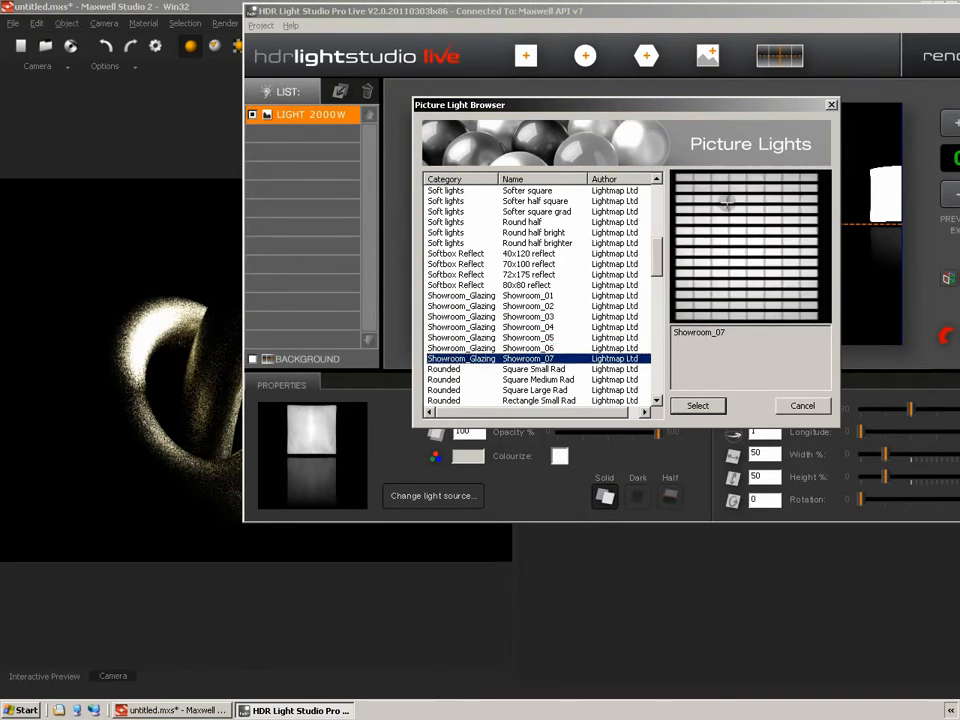
{"action": "left_click", "coordinate": [700, 405]}
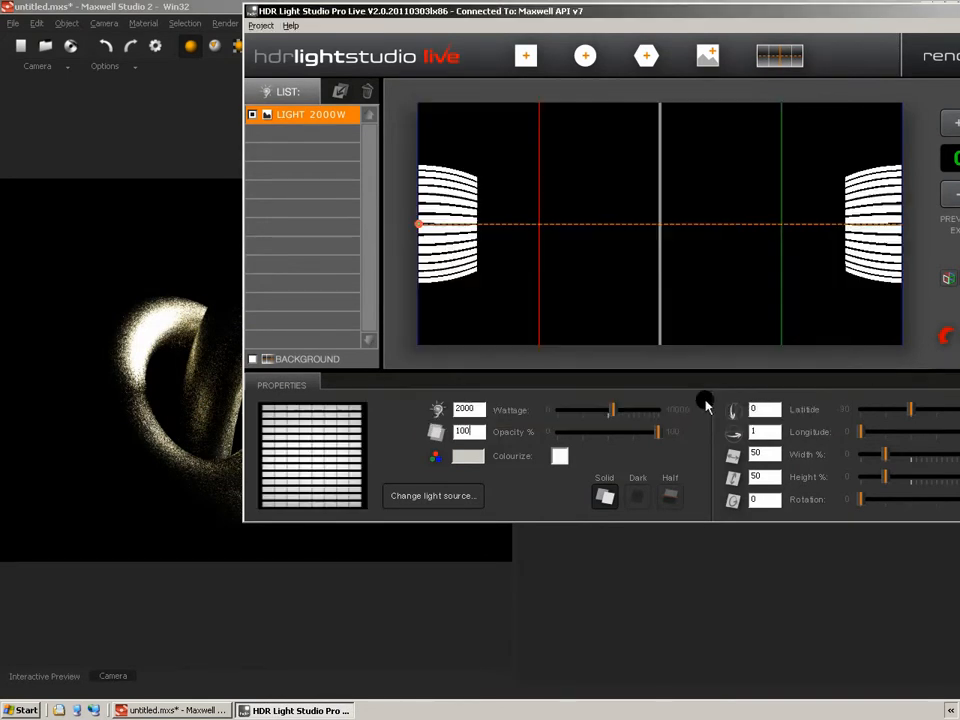
Step: Move the showroom light overhead to latitude -90, longitude about 179, and set its wattage to 500
{"action": "left_click_drag", "start_coordinate": [422, 222], "coordinate": [659, 97]}
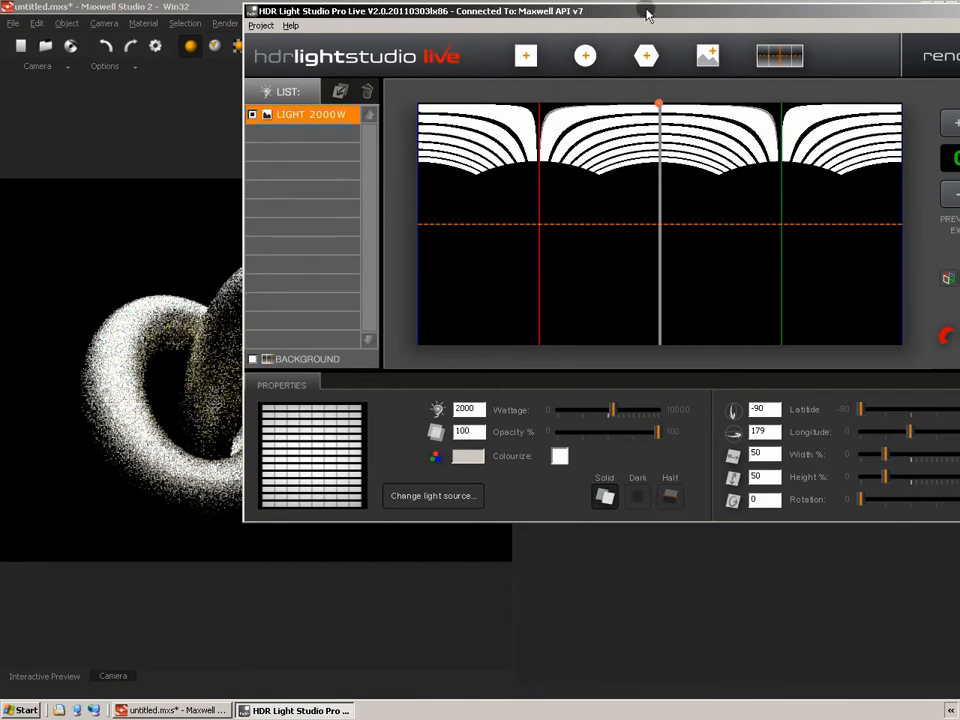
{"action": "left_click_drag", "start_coordinate": [446, 11], "coordinate": [496, 8]}
{"action": "double_click", "coordinate": [516, 405]}
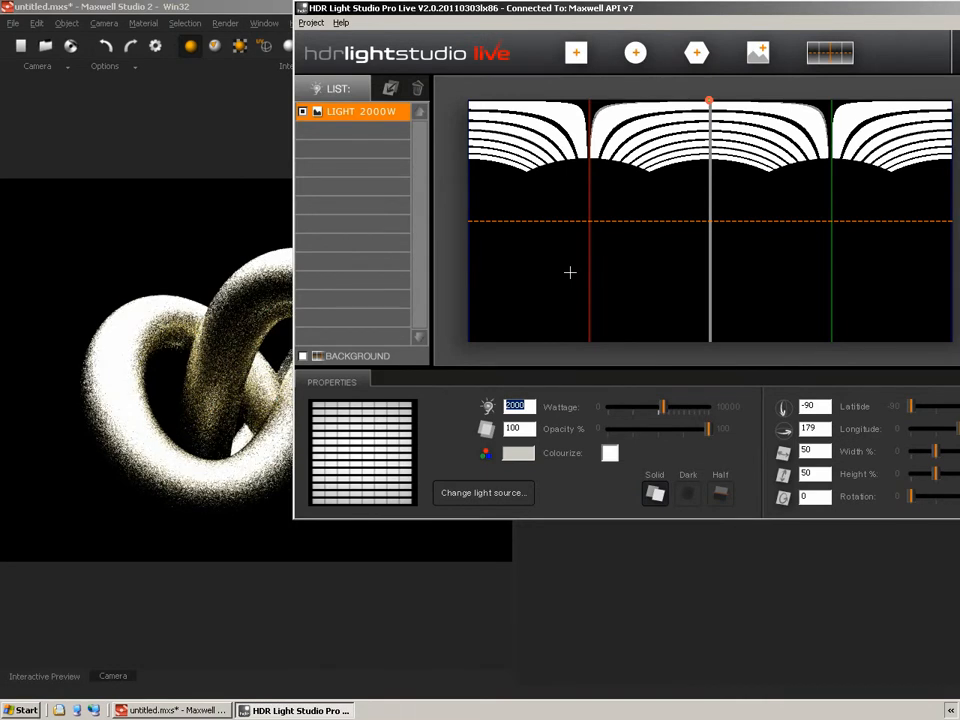
{"action": "type", "text": "500"}
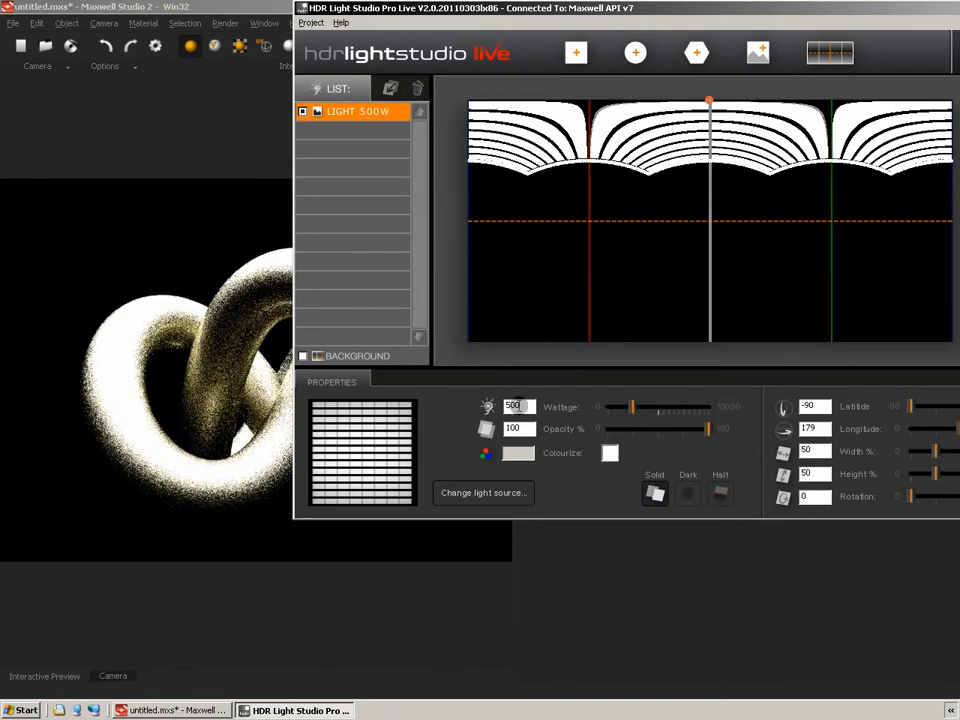
{"action": "key", "text": "Tab"}
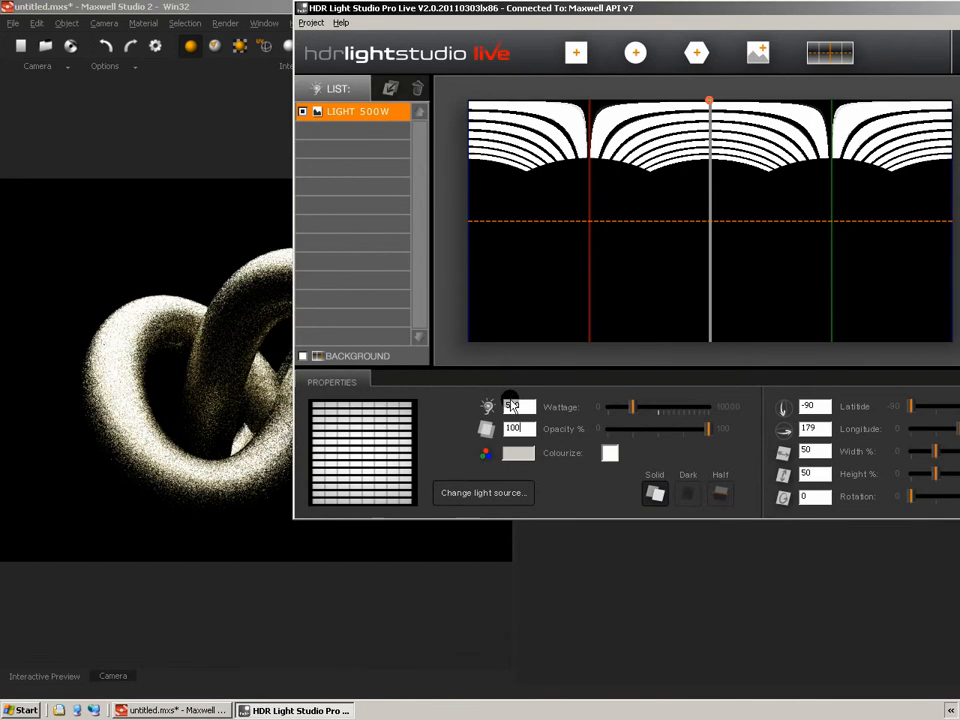
Step: Set the overhead light's wattage to 200 and uncover the Maxwell preview to inspect the lit knot
{"action": "left_click", "coordinate": [524, 405]}
{"action": "type", "text": "200"}
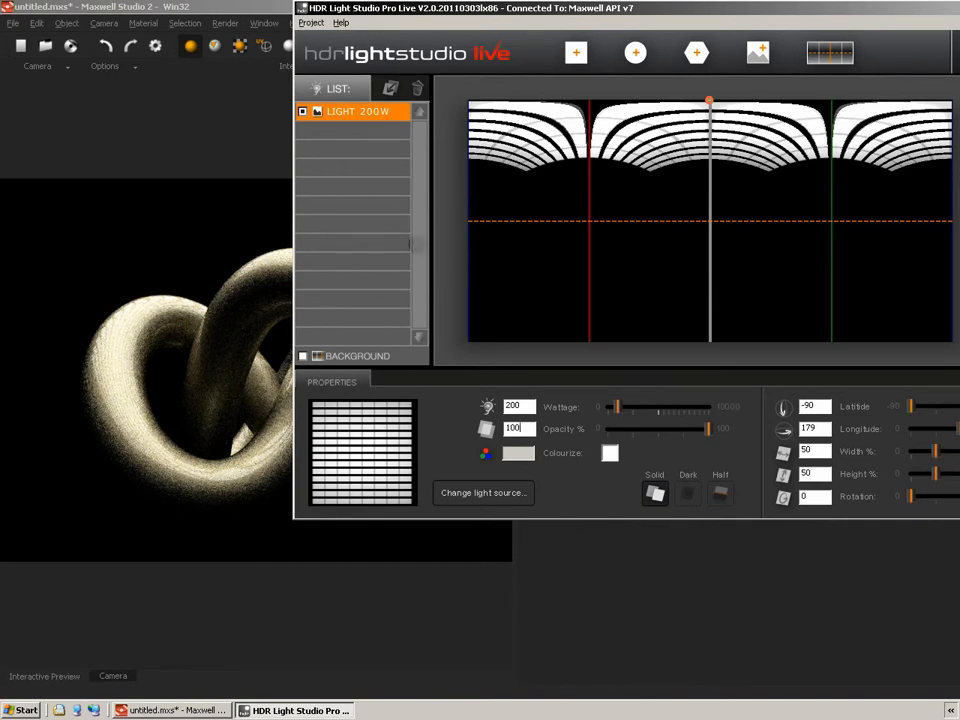
{"action": "left_click_drag", "start_coordinate": [632, 20], "coordinate": [767, 30]}
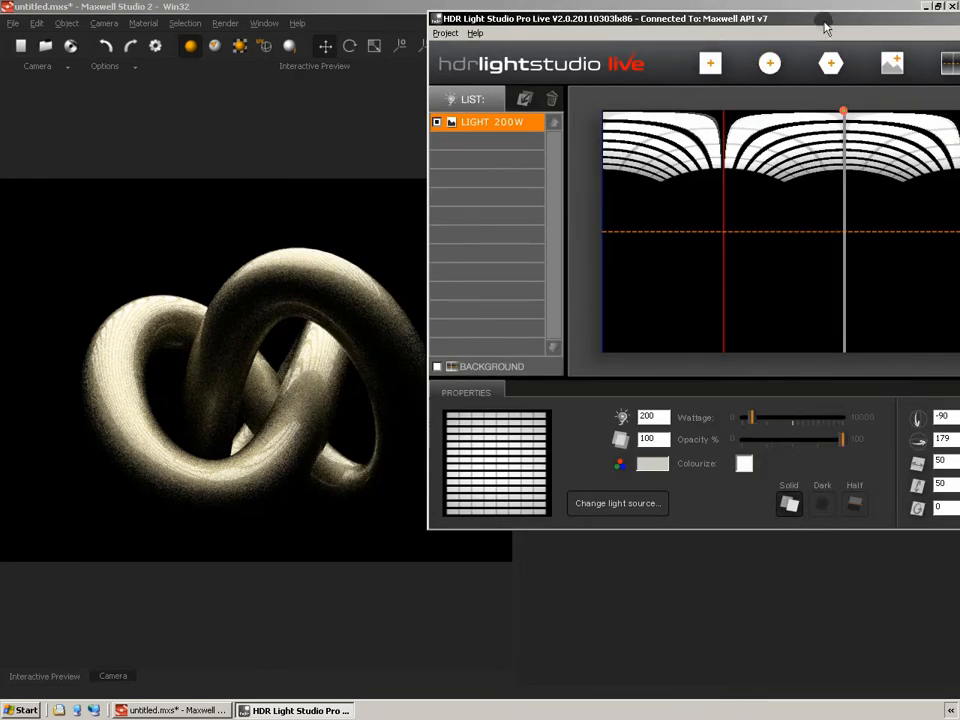
{"action": "left_click_drag", "start_coordinate": [816, 17], "coordinate": [619, 3]}
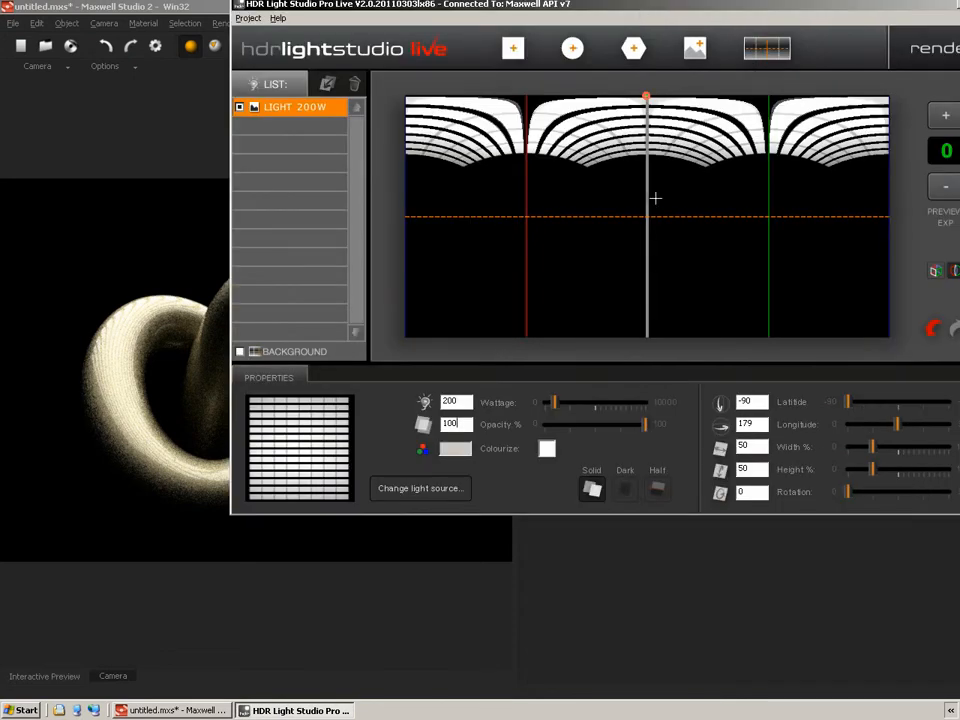
Step: Preview the Rounded picture lights in the library, from Square Small Rad through the narrow rectangle with a large radius
{"action": "left_click", "coordinate": [420, 488]}
{"action": "left_click_drag", "start_coordinate": [644, 200], "coordinate": [648, 240]}
{"action": "scroll", "coordinate": [576, 263], "scroll_direction": "down", "scroll_amount": 7}
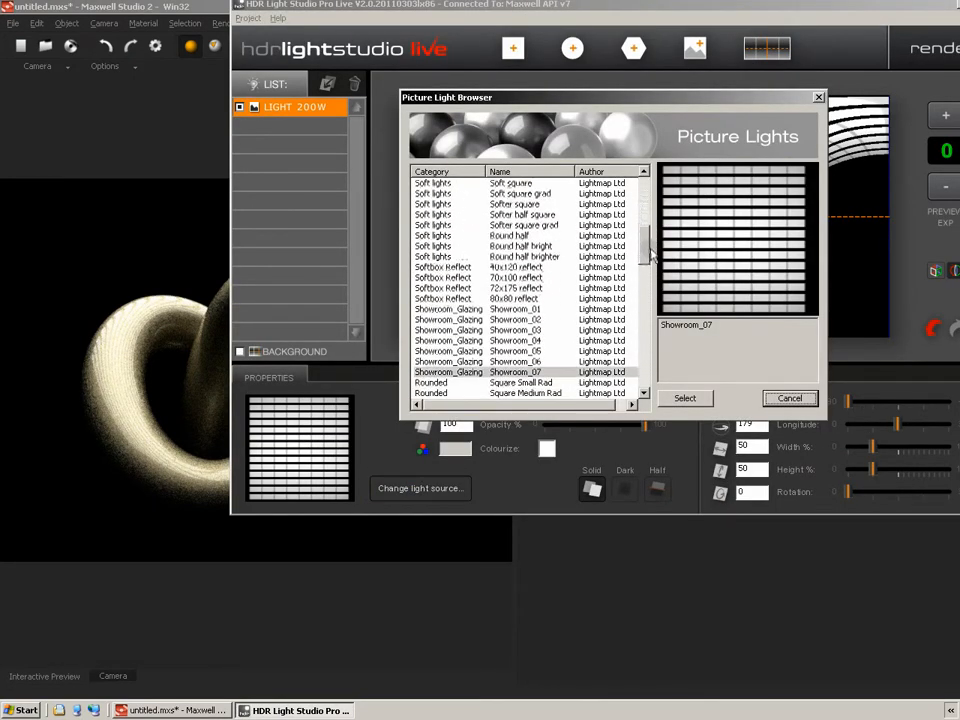
{"action": "left_click", "coordinate": [433, 236]}
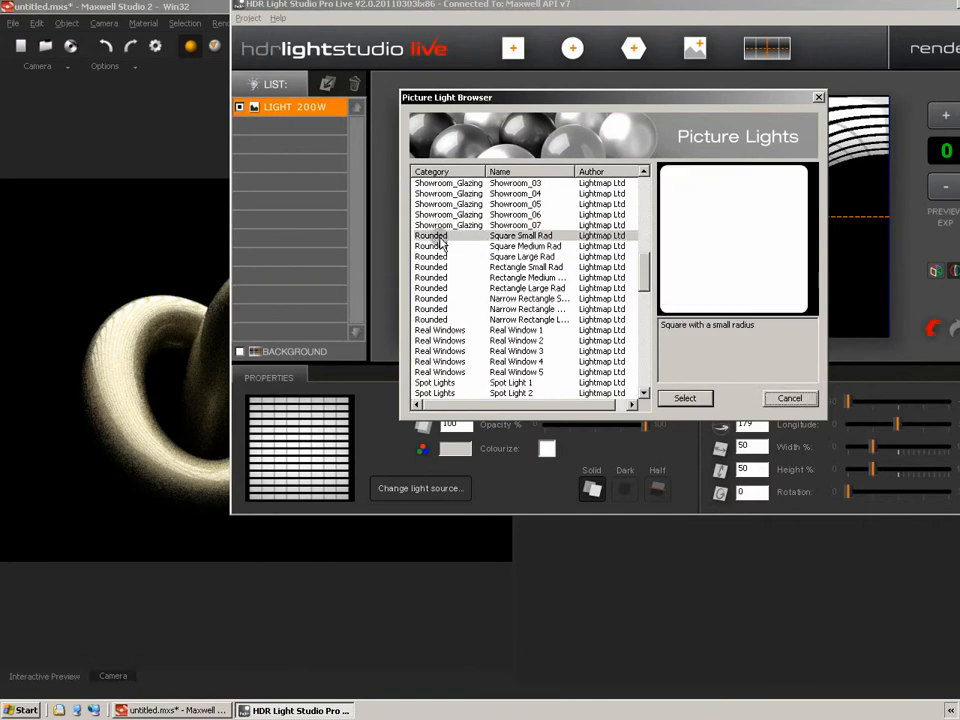
{"action": "left_click", "coordinate": [435, 246]}
{"action": "left_click", "coordinate": [438, 257]}
{"action": "left_click", "coordinate": [435, 277]}
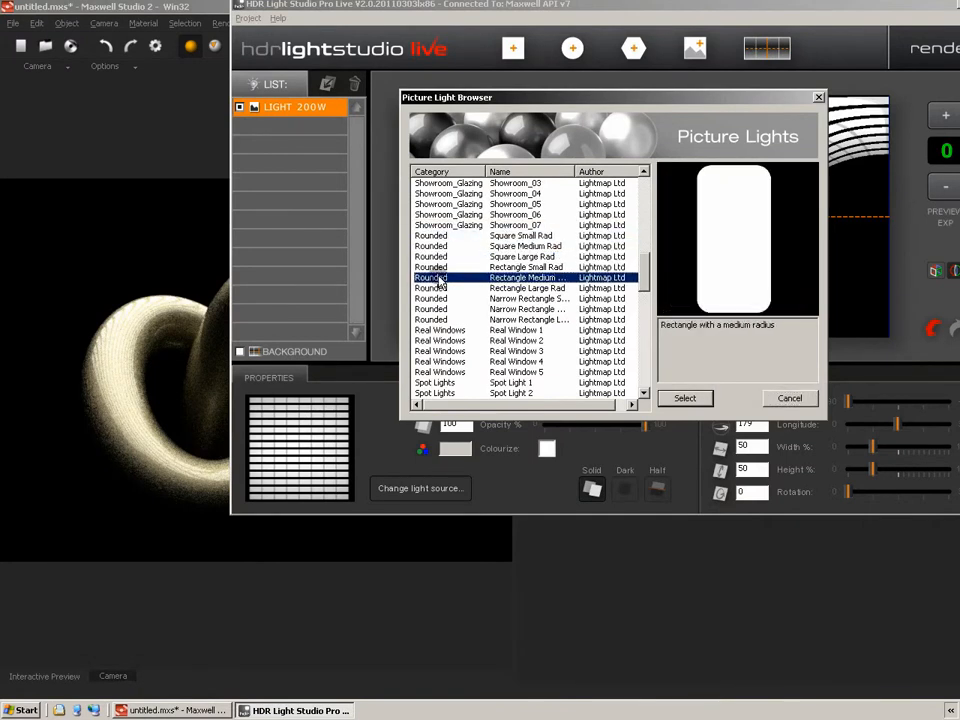
{"action": "left_click", "coordinate": [434, 298]}
{"action": "left_click", "coordinate": [435, 309]}
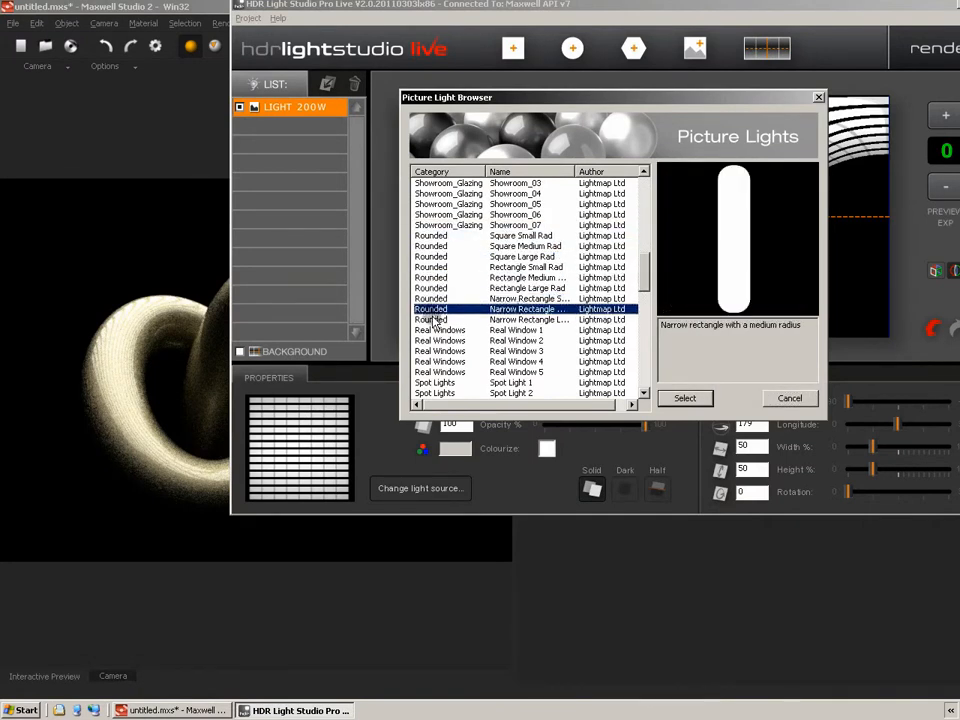
{"action": "left_click", "coordinate": [433, 320]}
{"action": "scroll", "coordinate": [567, 284], "scroll_direction": "down", "scroll_amount": 3}
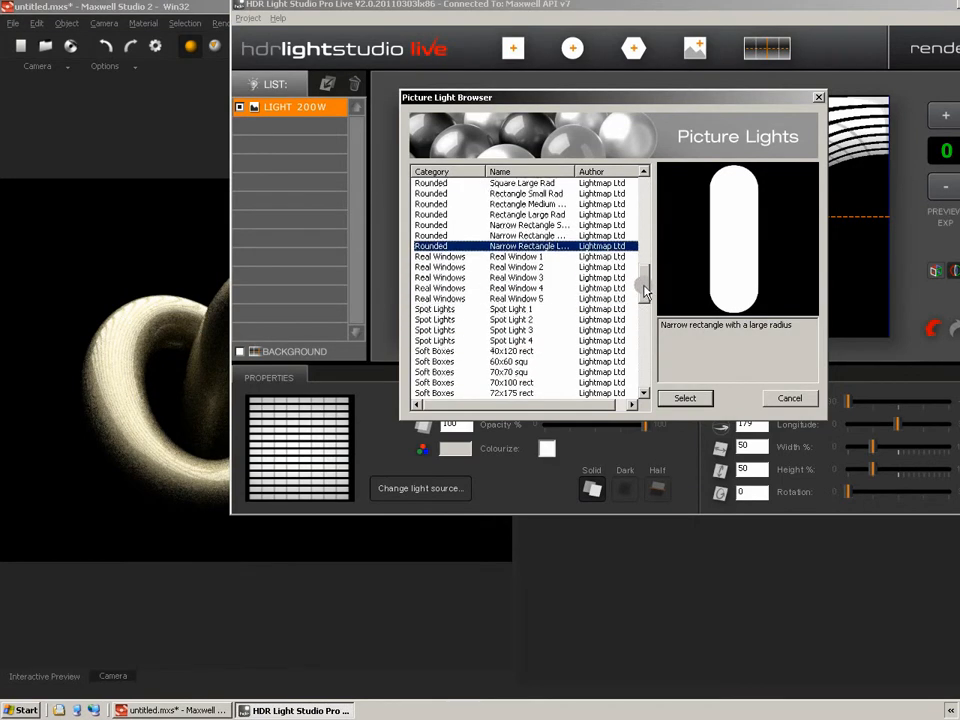
Step: Preview Real Window 1 to 5 and change the light's source to Real Window 5, the closed Velux blind
{"action": "left_click", "coordinate": [443, 246]}
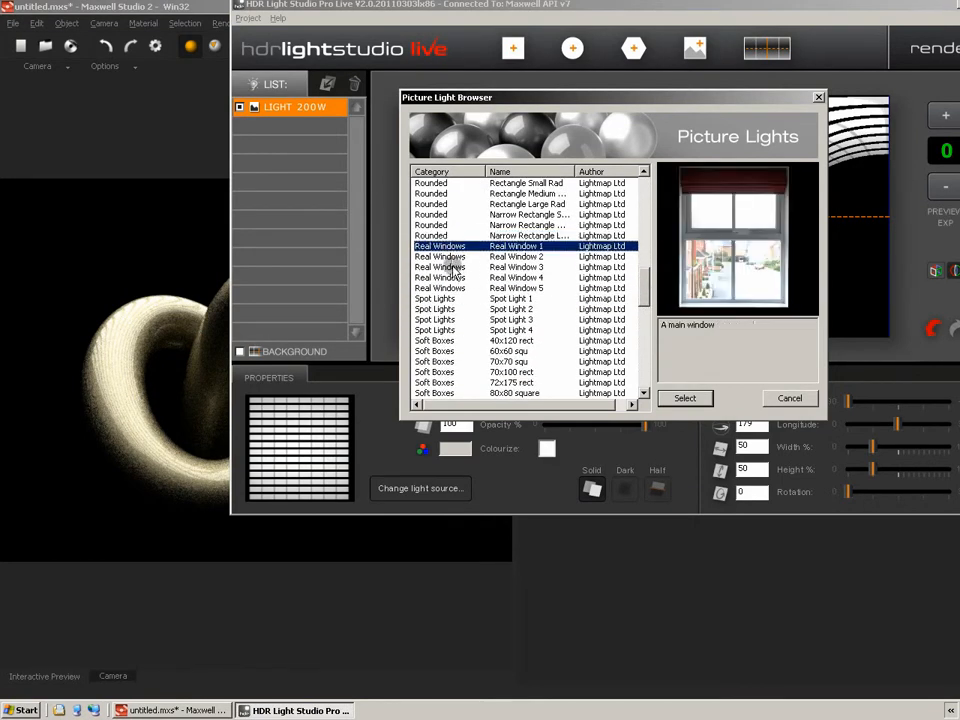
{"action": "left_click", "coordinate": [445, 256]}
{"action": "left_click", "coordinate": [445, 267]}
{"action": "left_click", "coordinate": [445, 279]}
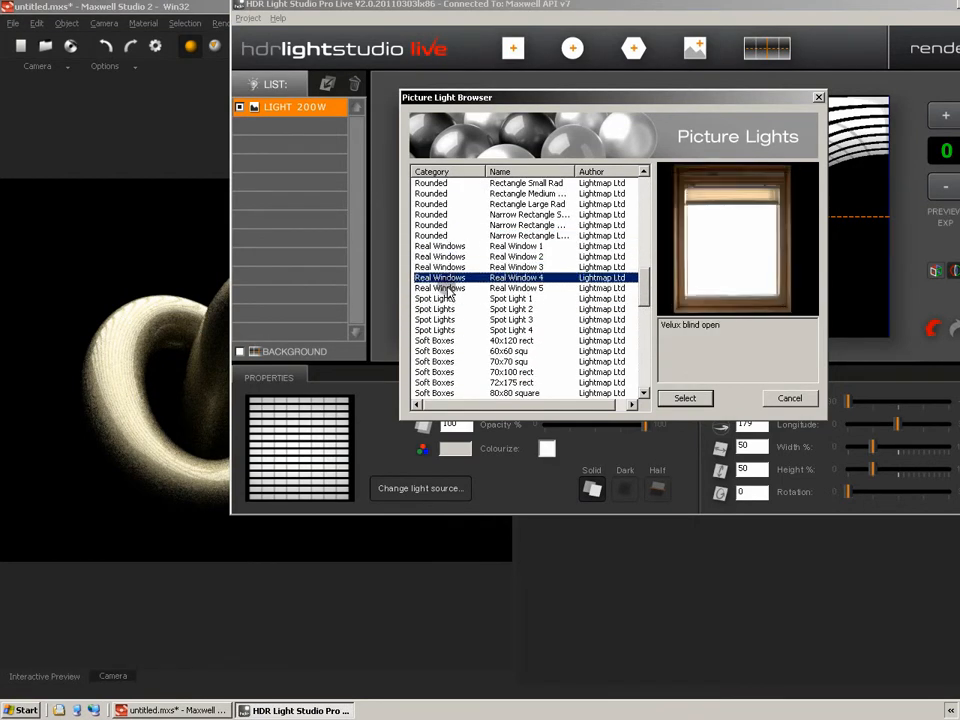
{"action": "left_click", "coordinate": [446, 288]}
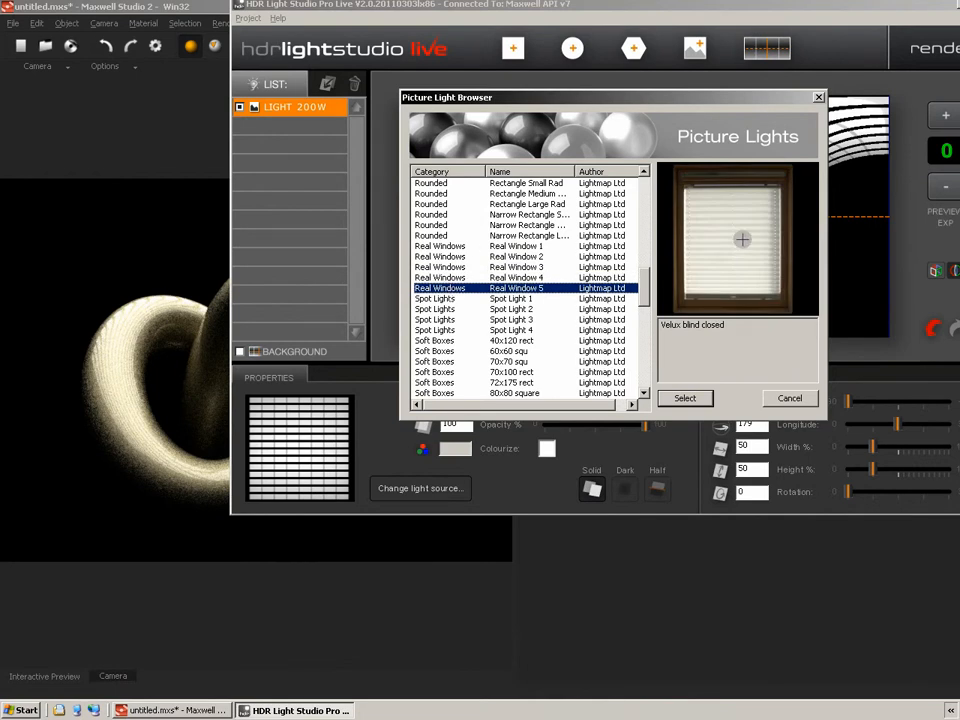
{"action": "left_click", "coordinate": [685, 398]}
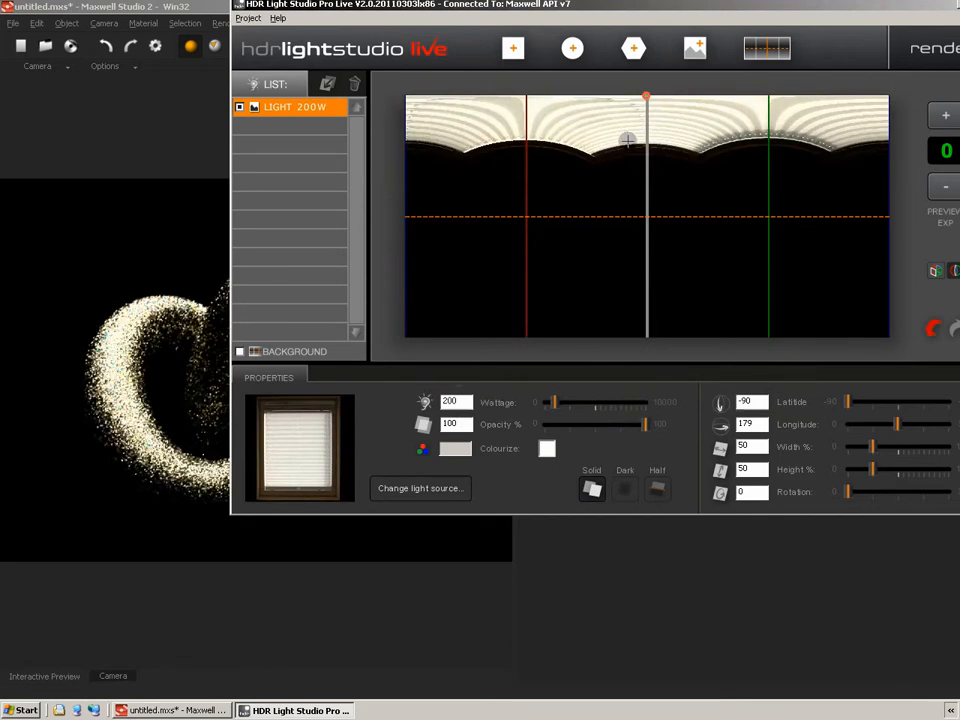
Step: Move the window light to the horizon at latitude 0, longitude 90, and uncover the Maxwell preview
{"action": "left_click", "coordinate": [586, 144]}
{"action": "left_click_drag", "start_coordinate": [586, 144], "coordinate": [525, 216]}
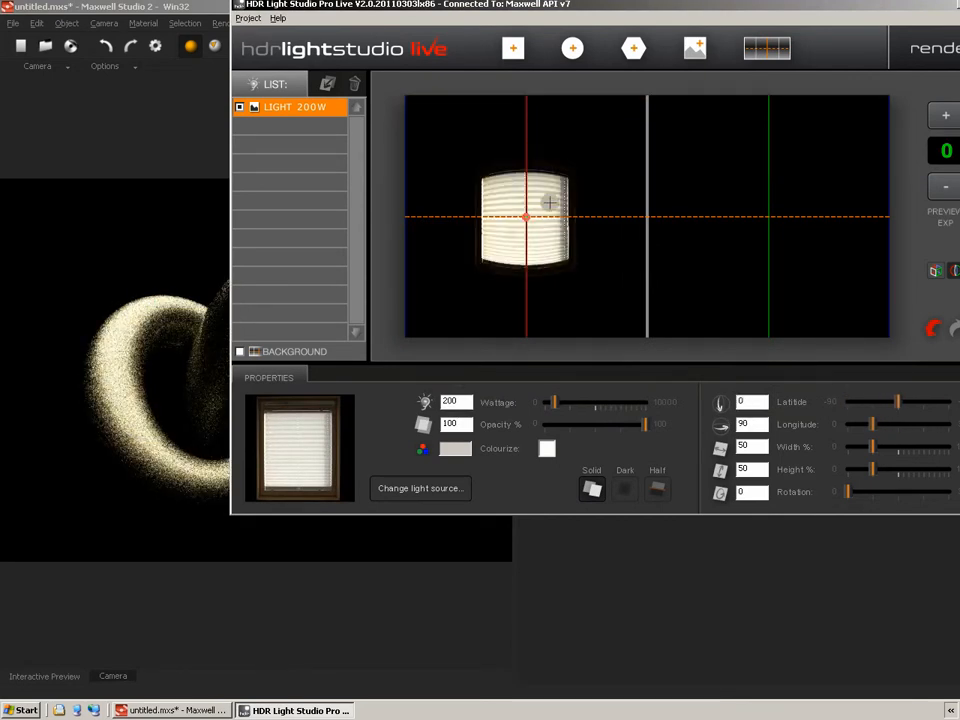
{"action": "left_click_drag", "start_coordinate": [550, 5], "coordinate": [791, 5]}
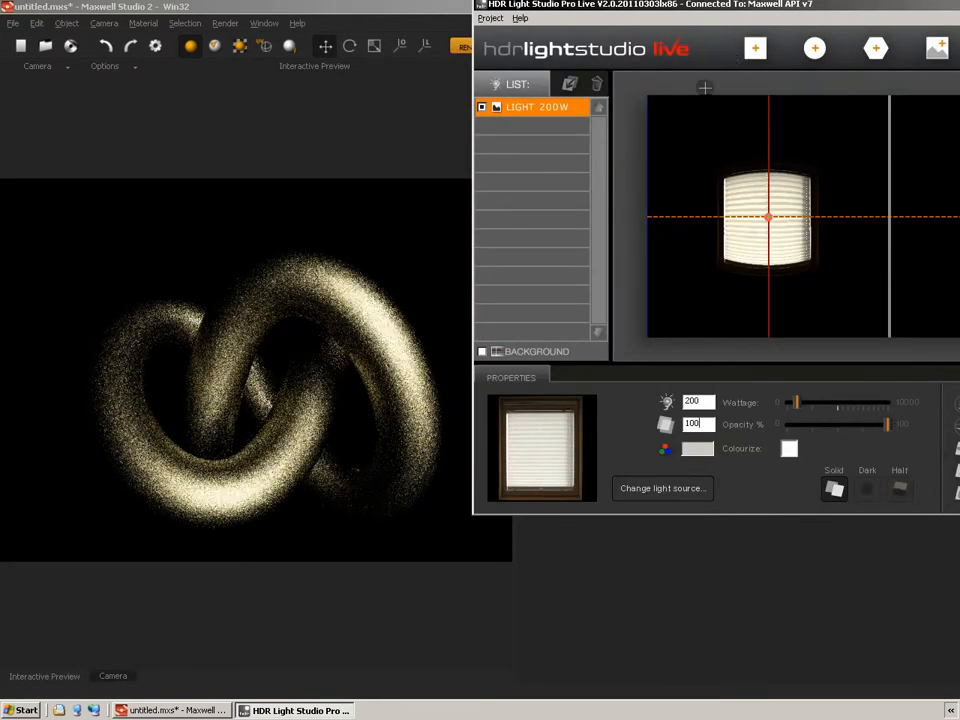
{"action": "left_click", "coordinate": [699, 424]}
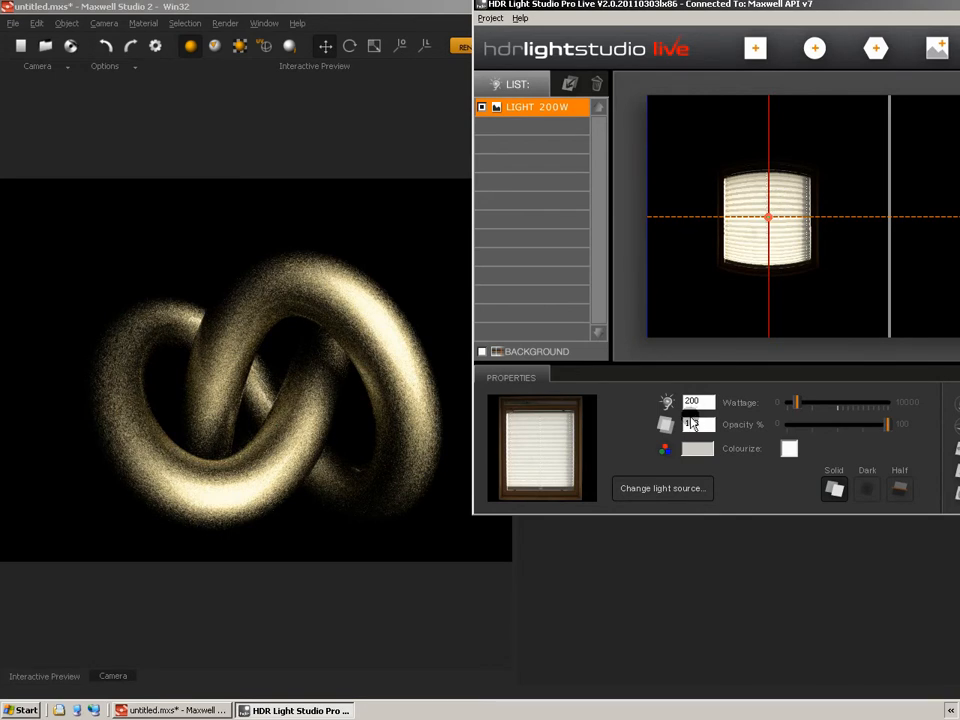
Step: Preview the four Spot Lights and change the light's source to Spot Light 4, the round bulb with metal reflector
{"action": "left_click", "coordinate": [665, 488]}
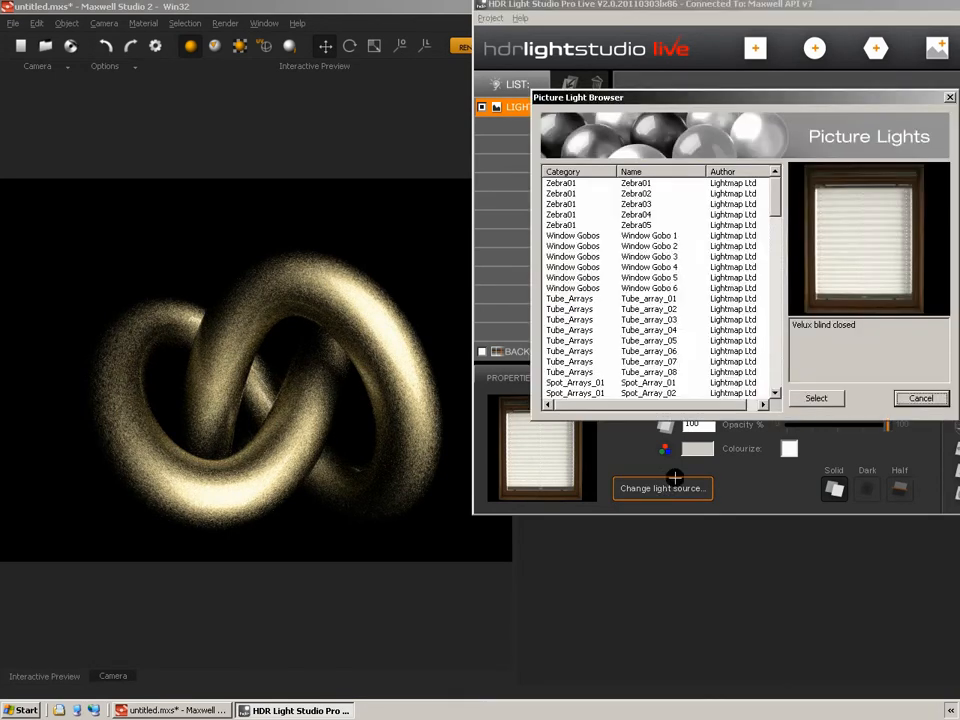
{"action": "left_click_drag", "start_coordinate": [776, 192], "coordinate": [779, 302]}
{"action": "left_click", "coordinate": [577, 267]}
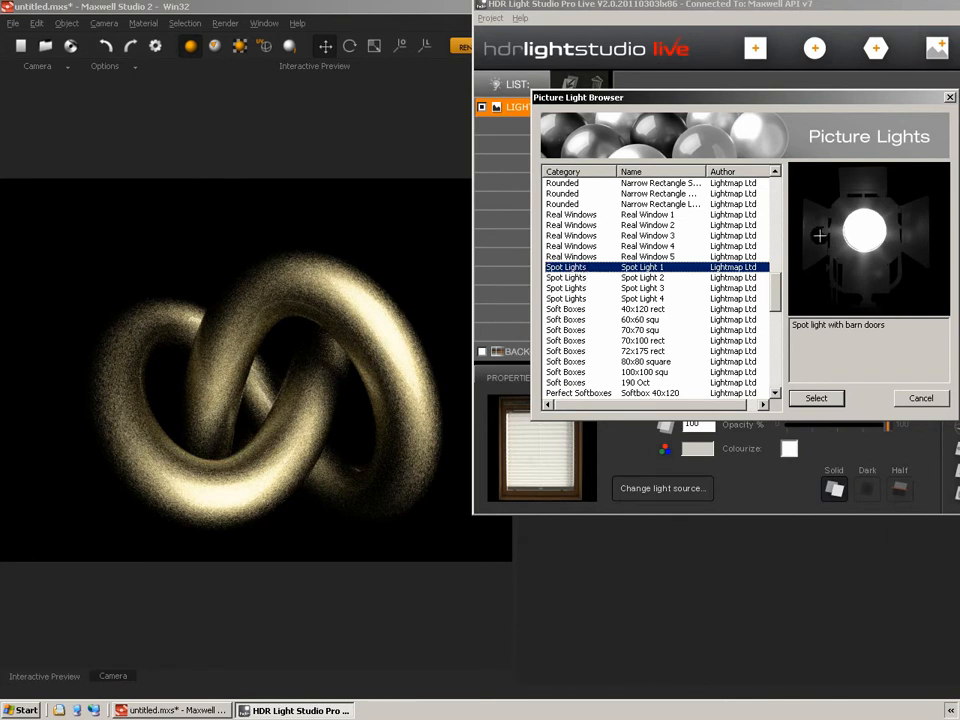
{"action": "left_click", "coordinate": [572, 277]}
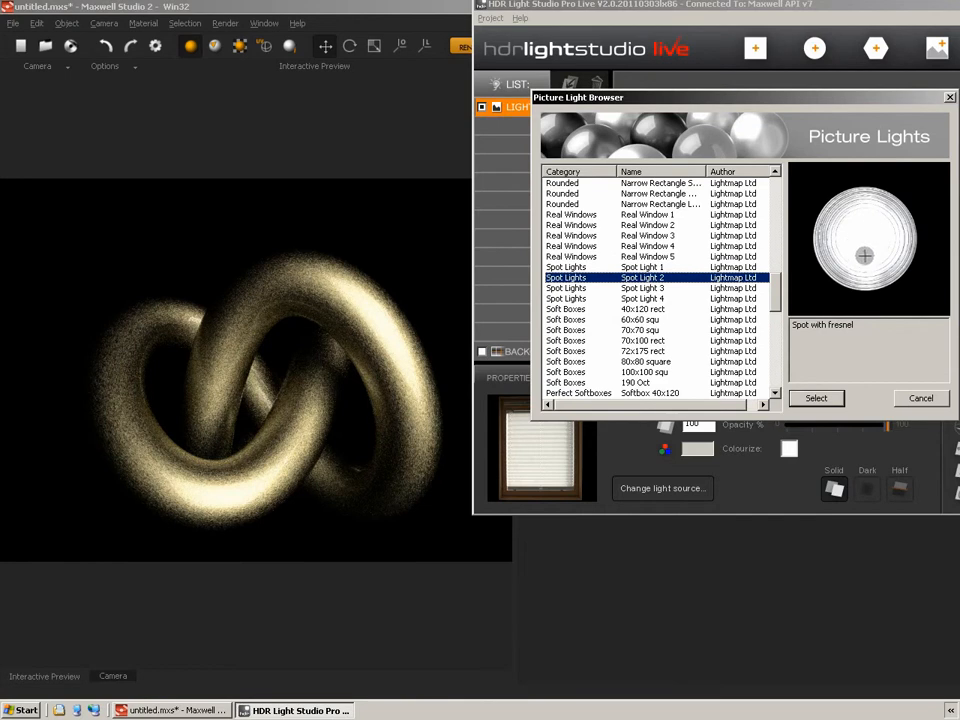
{"action": "left_click", "coordinate": [594, 288]}
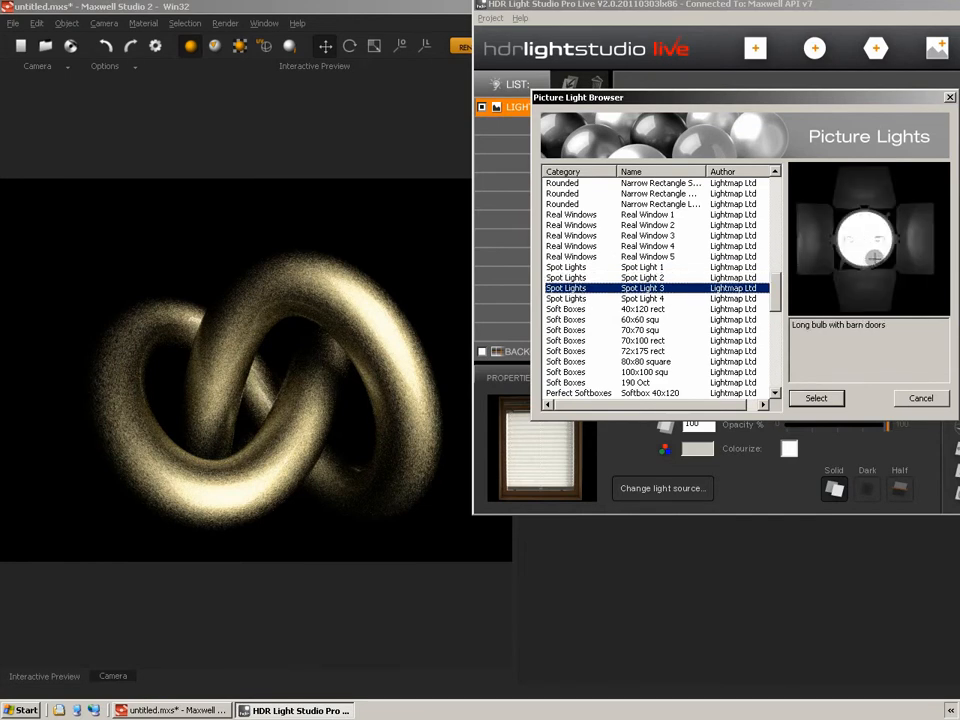
{"action": "left_click", "coordinate": [570, 299]}
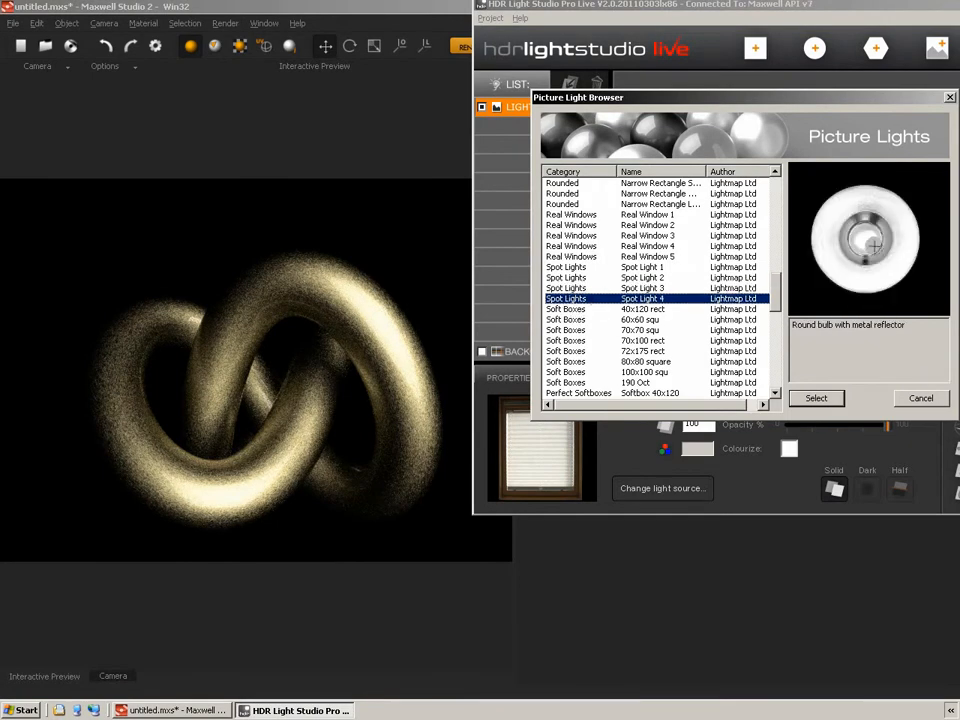
{"action": "left_click", "coordinate": [817, 399]}
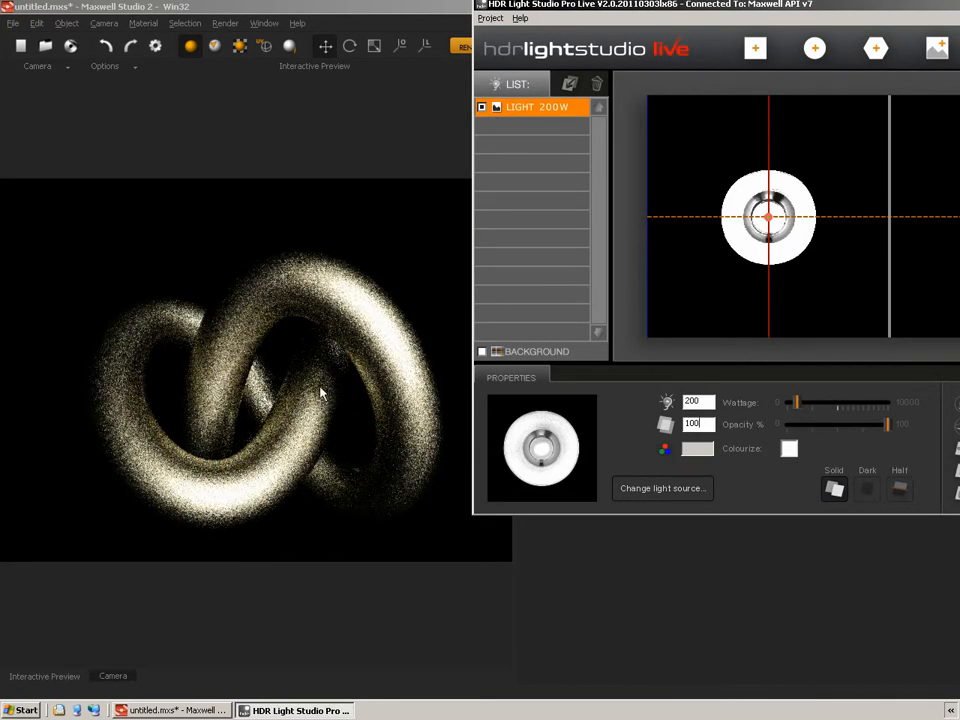
Step: Raise the spot light to latitude about -46 at longitude 90 and set its width and height to 25%
{"action": "left_click_drag", "start_coordinate": [768, 217], "coordinate": [768, 155]}
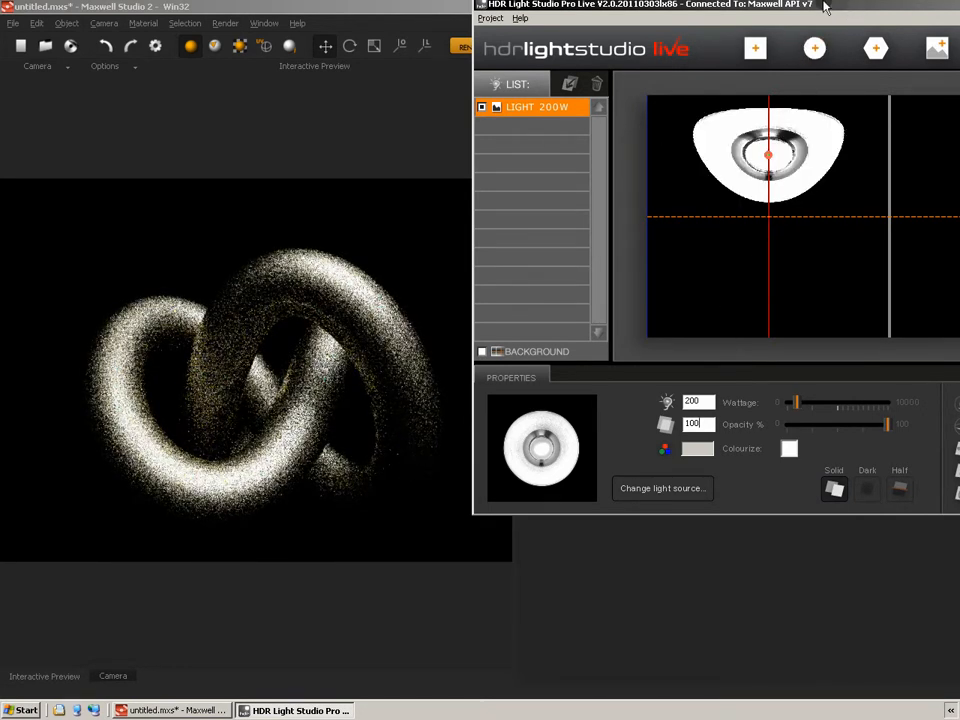
{"action": "left_click_drag", "start_coordinate": [853, 7], "coordinate": [654, 7]}
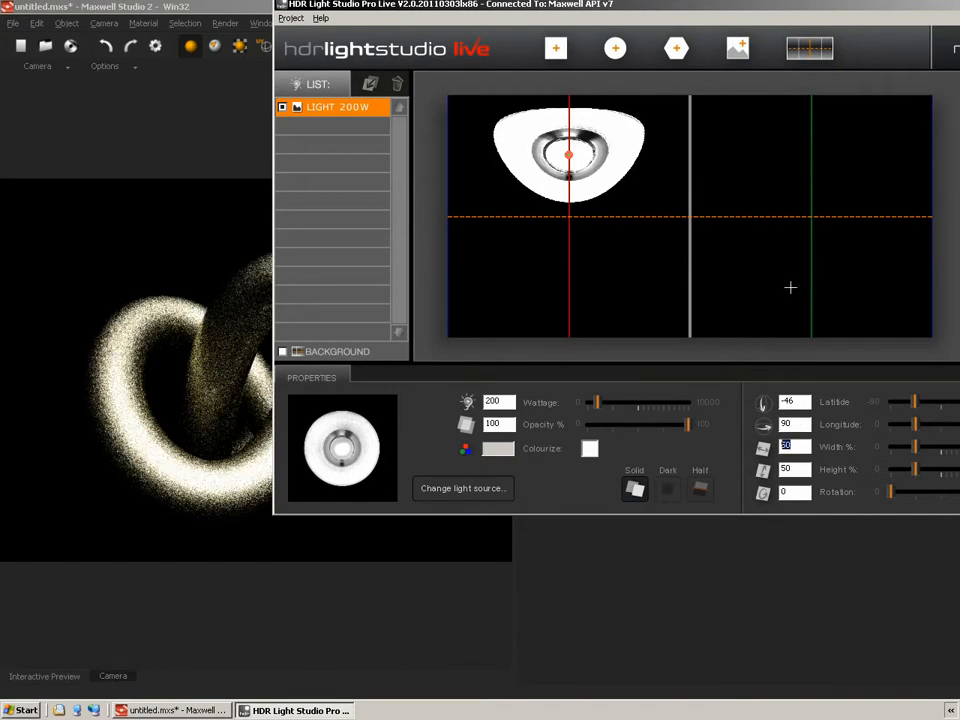
{"action": "type", "text": "25"}
{"action": "key", "text": "Tab"}
{"action": "type", "text": "25"}
{"action": "key", "text": "Tab"}
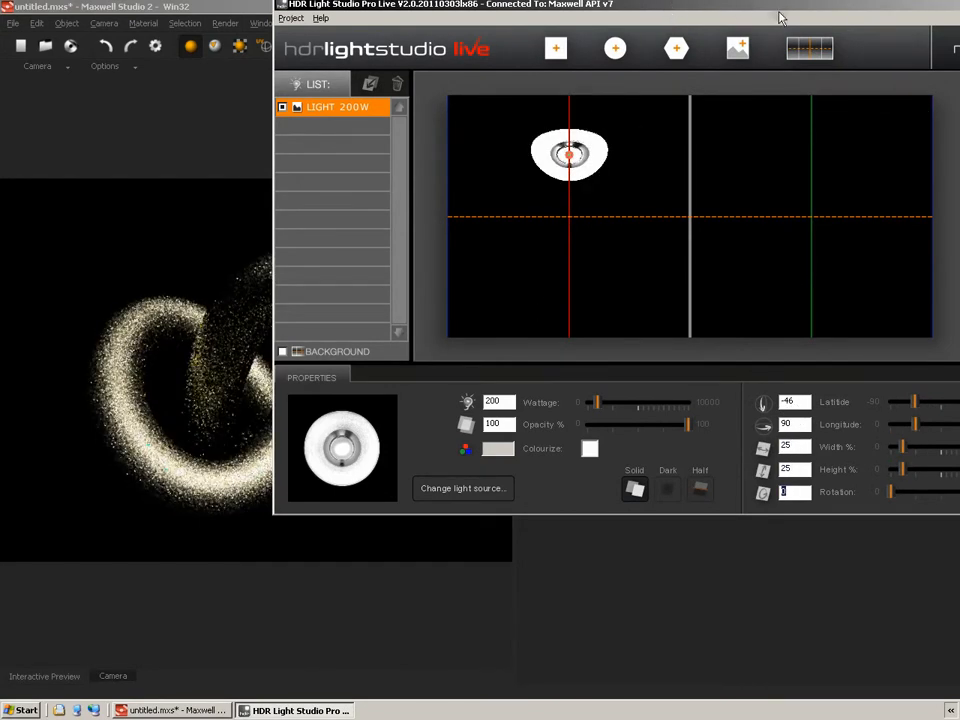
{"action": "left_click_drag", "start_coordinate": [754, 9], "coordinate": [865, 20]}
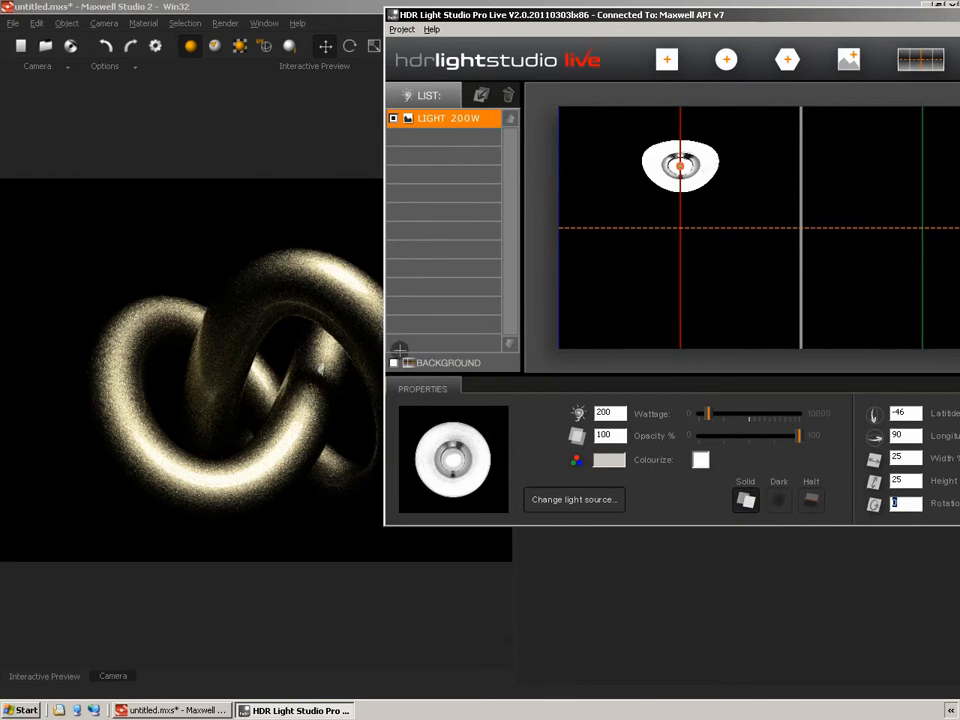
Step: Preview several Soft Boxes and change the light's source to the 72x175 rect softbox
{"action": "left_click", "coordinate": [563, 499]}
{"action": "left_click", "coordinate": [777, 235]}
{"action": "left_click_drag", "start_coordinate": [777, 235], "coordinate": [778, 332]}
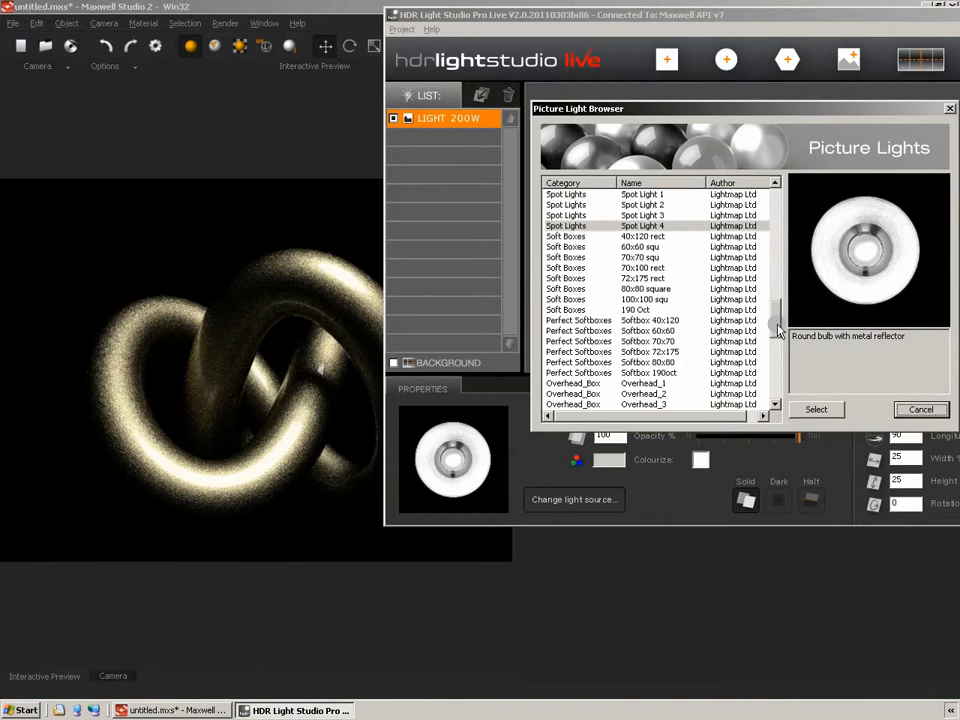
{"action": "left_click", "coordinate": [562, 237]}
{"action": "left_click", "coordinate": [563, 257]}
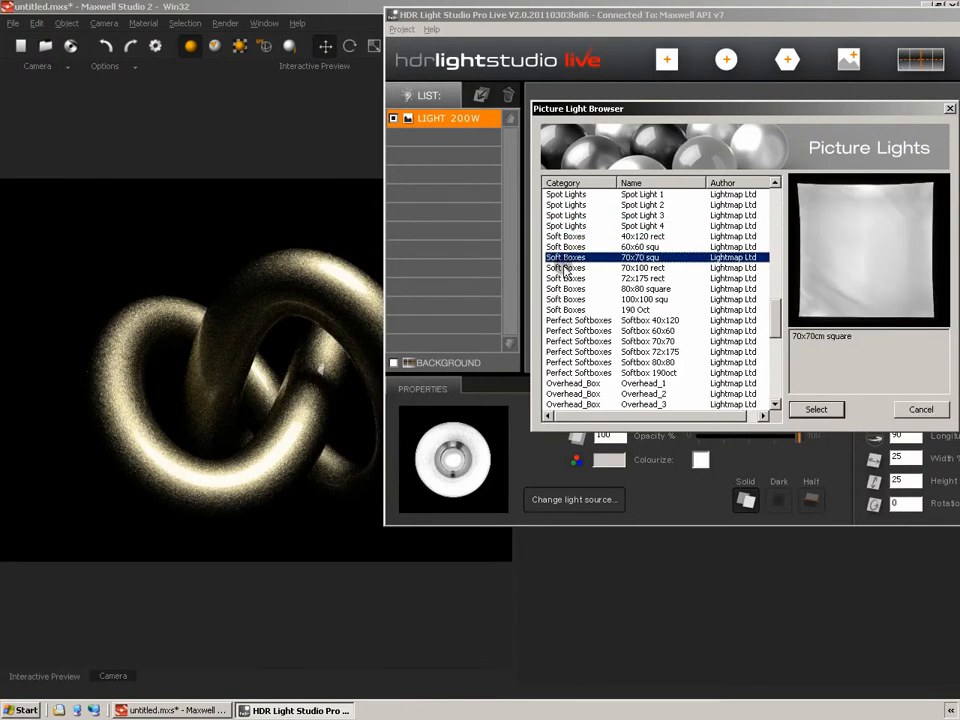
{"action": "left_click", "coordinate": [565, 279]}
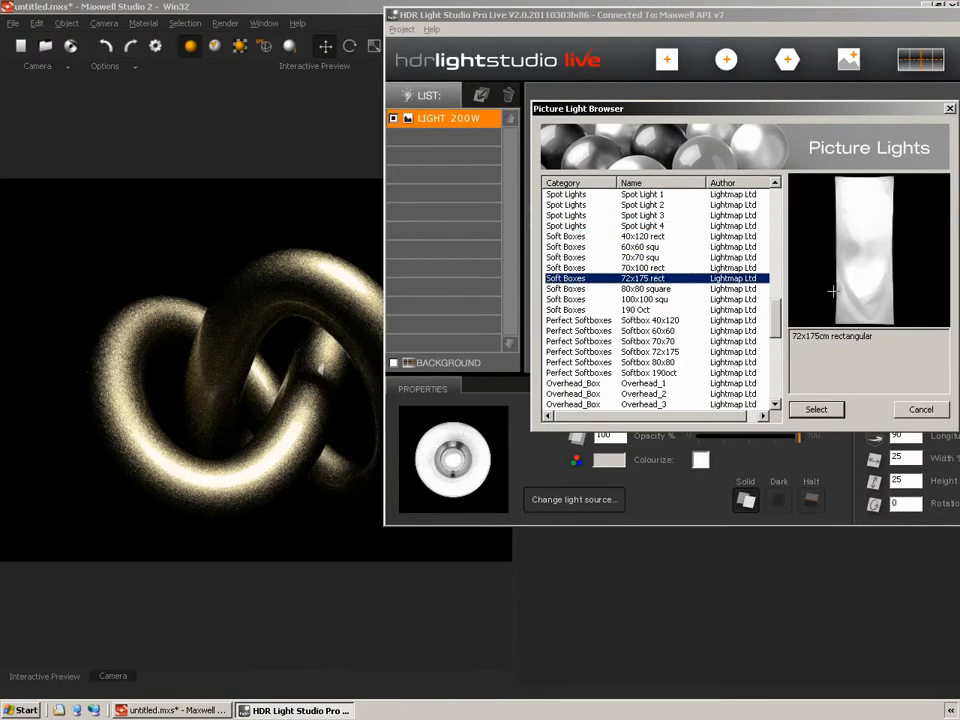
{"action": "left_click", "coordinate": [816, 410]}
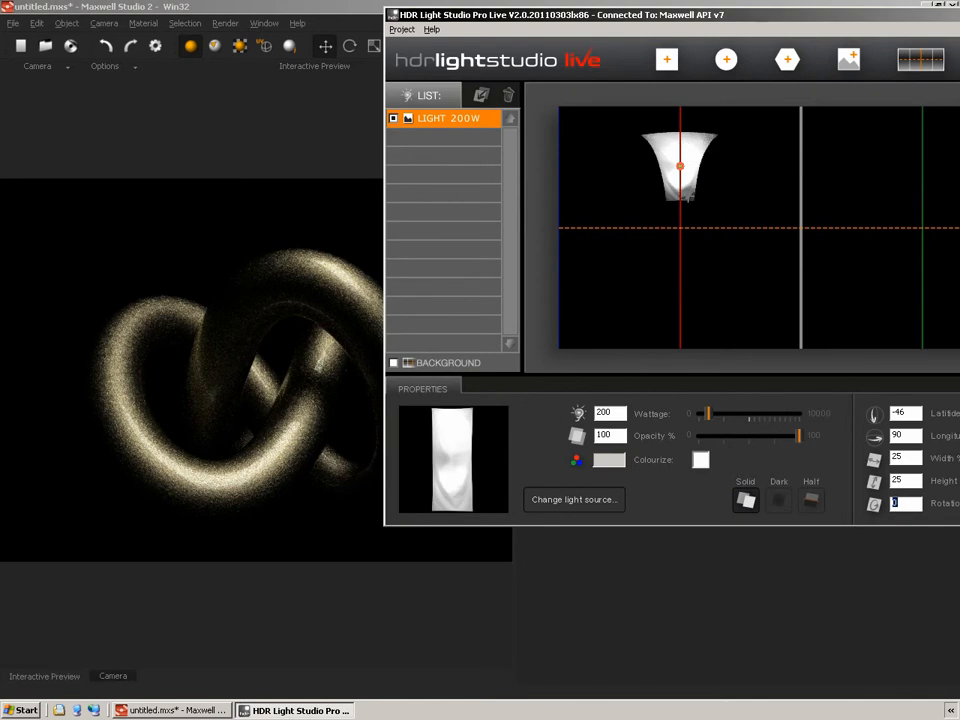
Step: Move the softbox light beneath the scene to latitude 90, longitude 180, then near the horizon at latitude about -2, longitude 90
{"action": "mouse_move", "coordinate": [680, 165]}
{"action": "left_mouse_down"}
{"action": "mouse_move", "coordinate": [797, 332]}
{"action": "mouse_move", "coordinate": [800, 352]}
{"action": "left_mouse_up"}
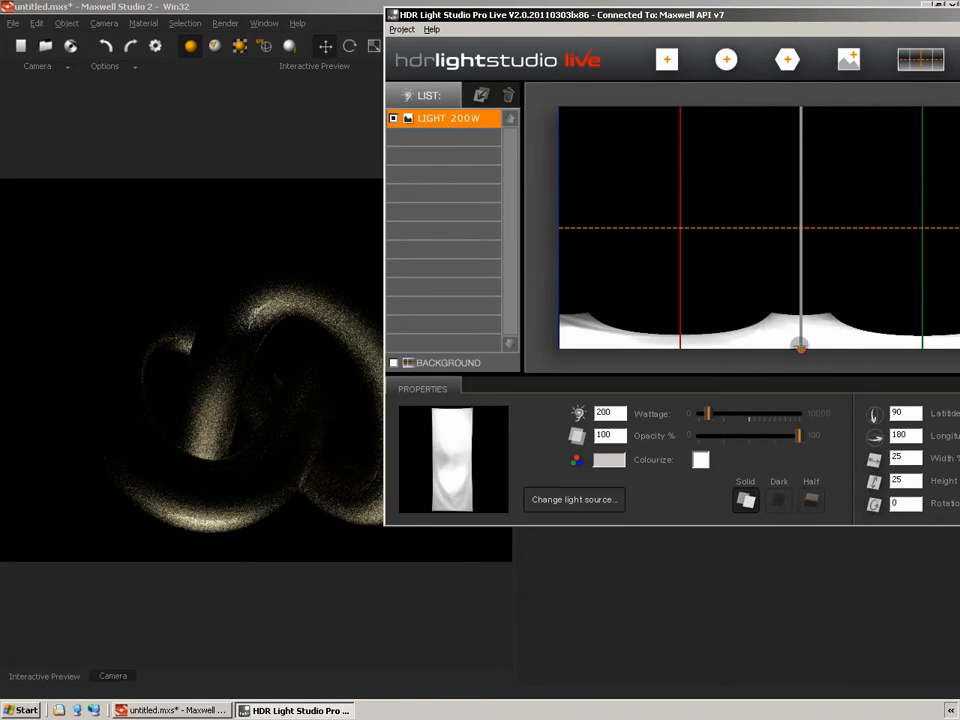
{"action": "left_click_drag", "start_coordinate": [799, 345], "coordinate": [681, 221]}
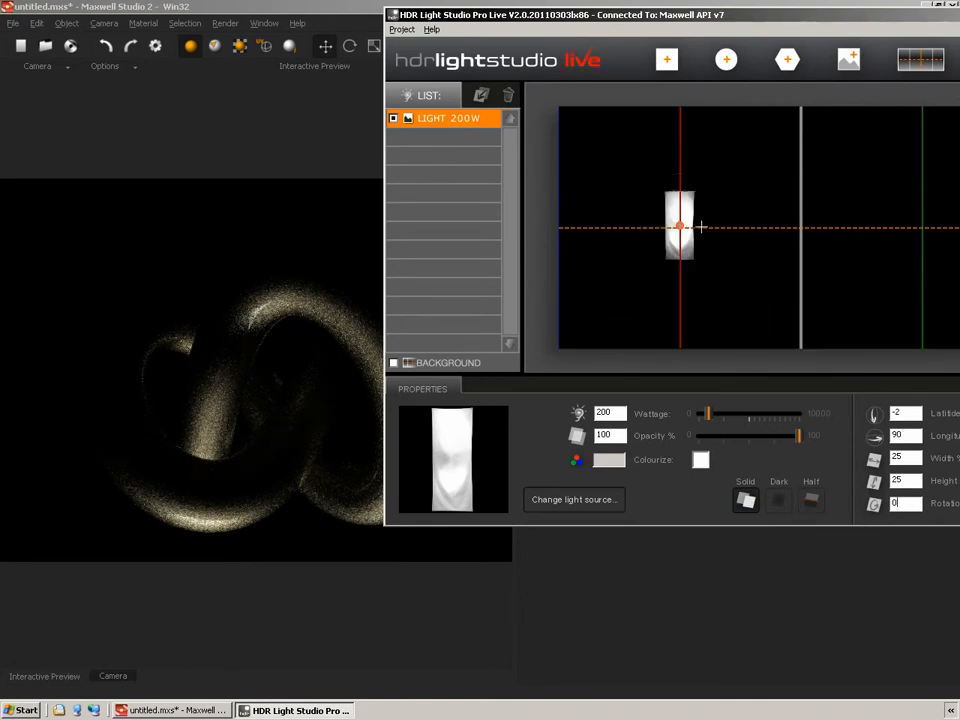
Step: Compare the Perfect Softboxes with the regular Soft Boxes by previewing Softbox 72x175, 190 Oct and Softbox 190oct
{"action": "left_click", "coordinate": [560, 499]}
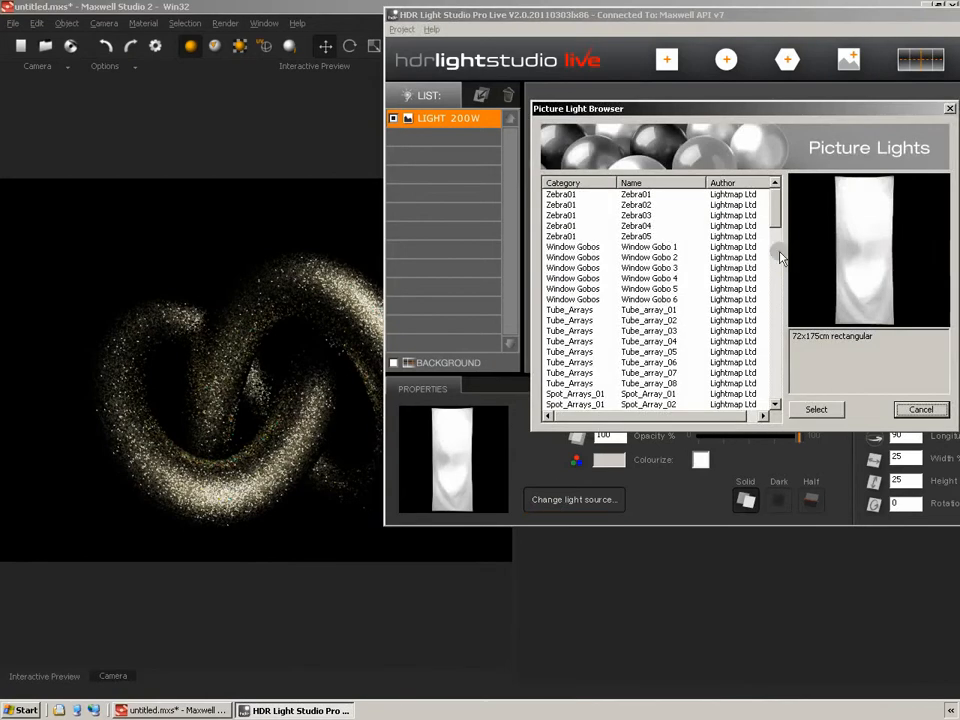
{"action": "left_click_drag", "start_coordinate": [776, 206], "coordinate": [779, 305]}
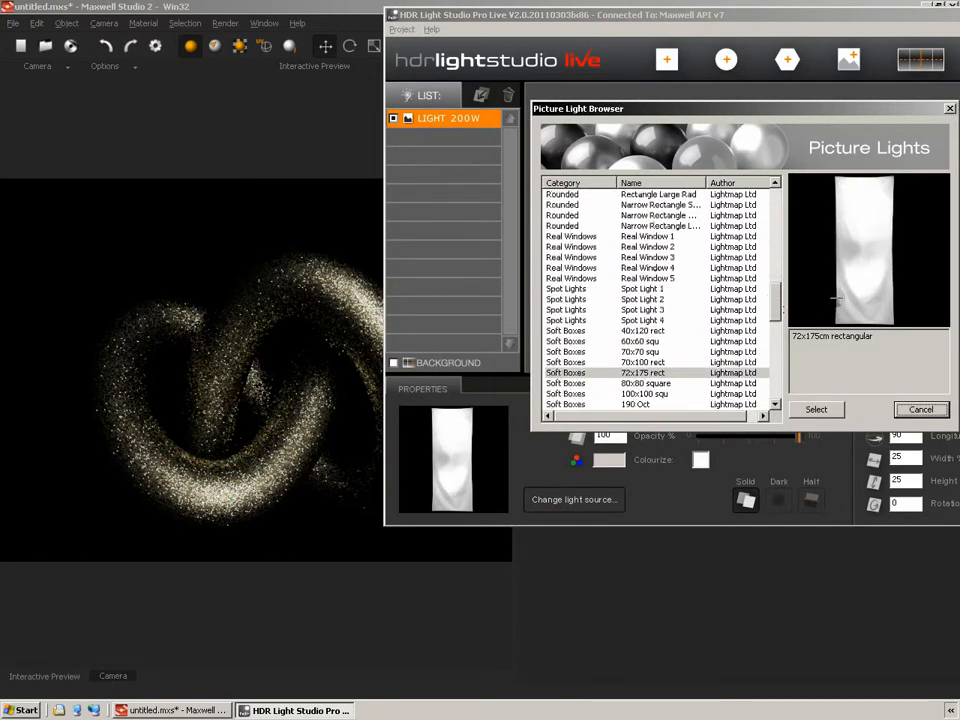
{"action": "scroll", "coordinate": [622, 352], "scroll_direction": "down", "scroll_amount": 3}
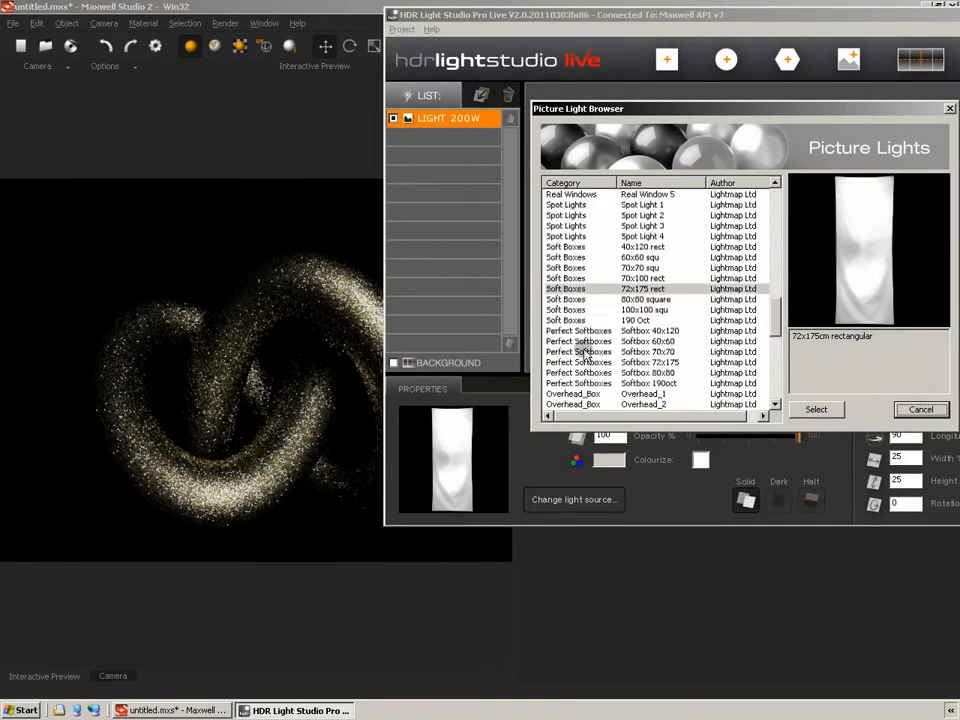
{"action": "left_click", "coordinate": [581, 363]}
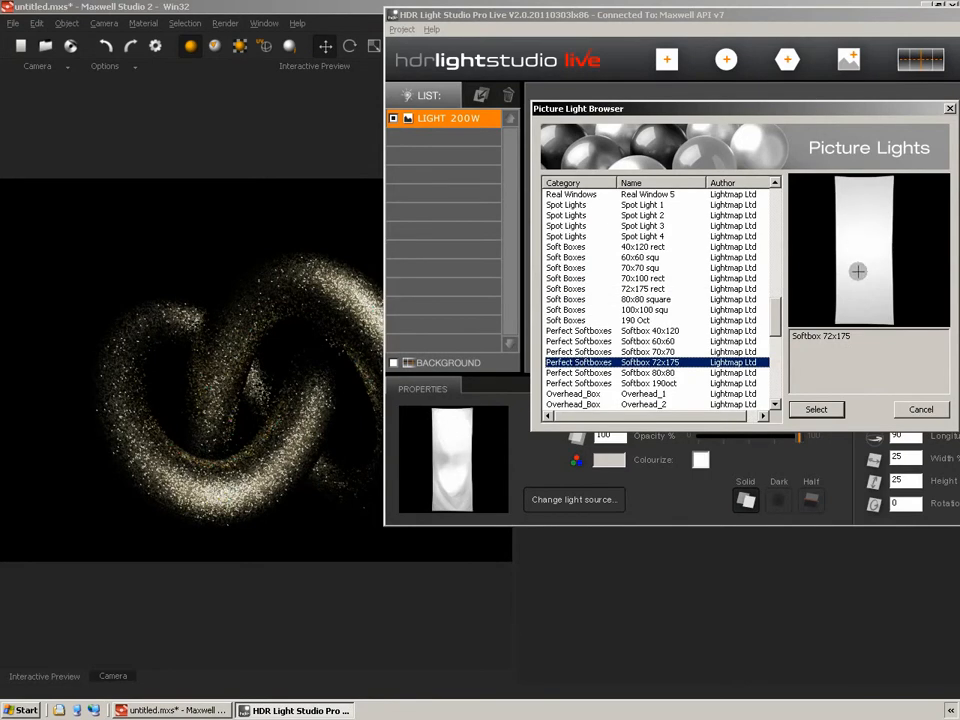
{"action": "scroll", "coordinate": [775, 328], "scroll_direction": "down", "scroll_amount": 1}
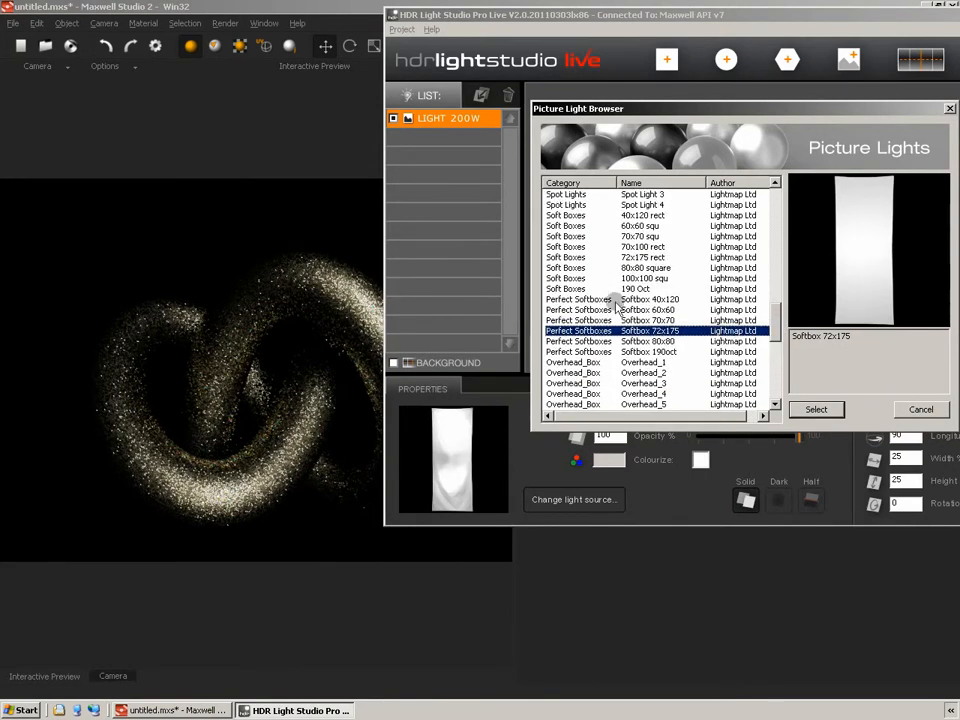
{"action": "left_click", "coordinate": [575, 289]}
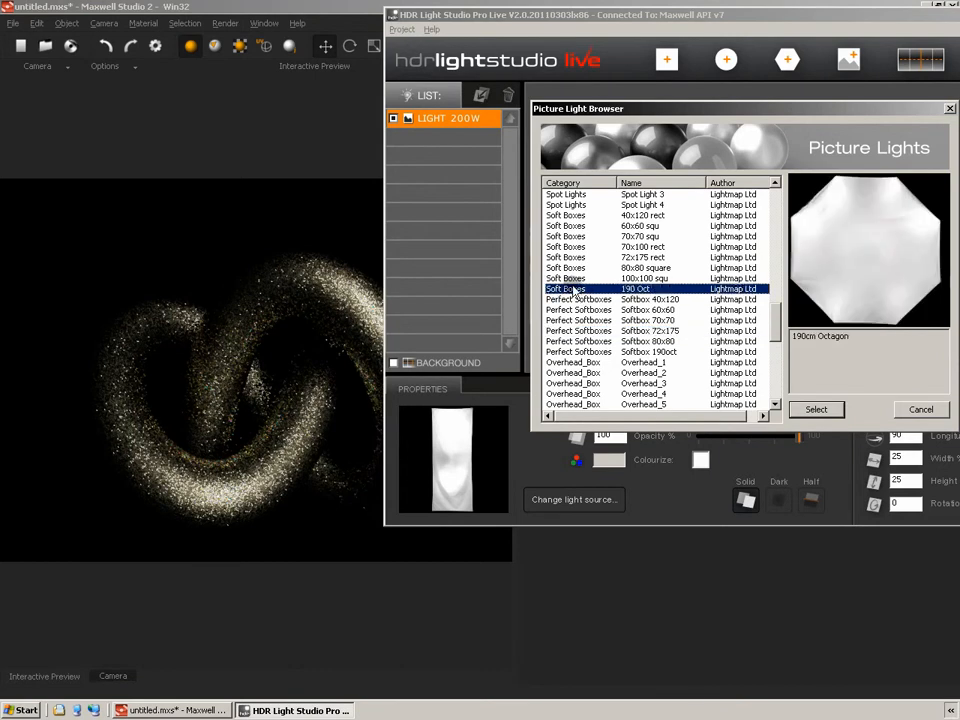
{"action": "left_click", "coordinate": [590, 352]}
Step: Preview the Overhead_Box lights, then change the light's source to Overhead_6 and place it overhead at latitude -90, longitude 180
{"action": "left_click_drag", "start_coordinate": [773, 327], "coordinate": [776, 340]}
{"action": "left_click", "coordinate": [583, 258]}
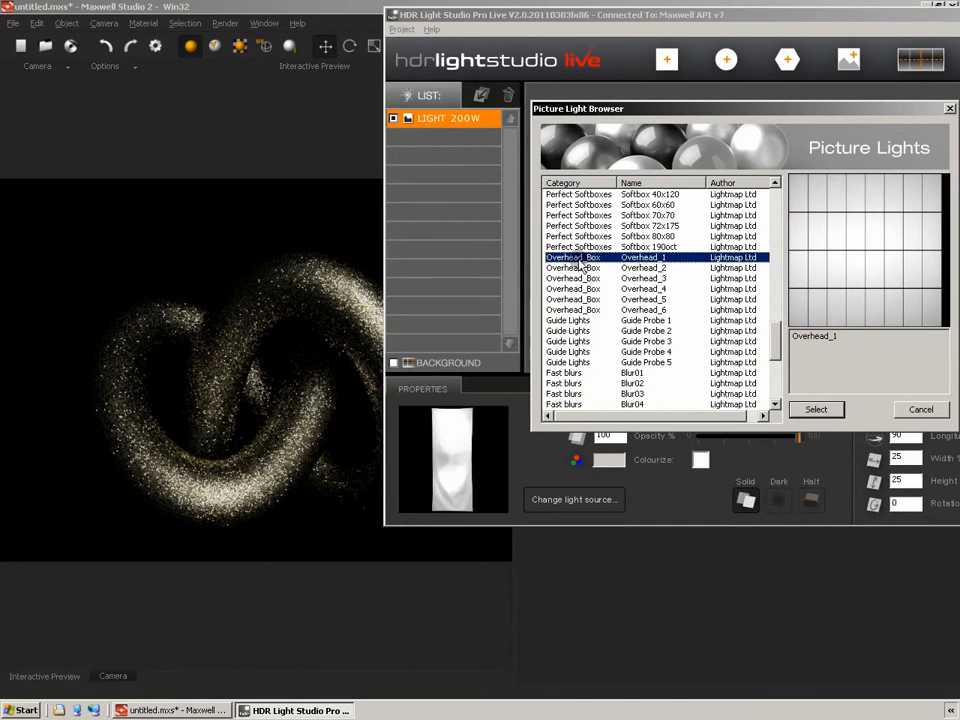
{"action": "left_click", "coordinate": [580, 268]}
{"action": "left_click", "coordinate": [581, 289]}
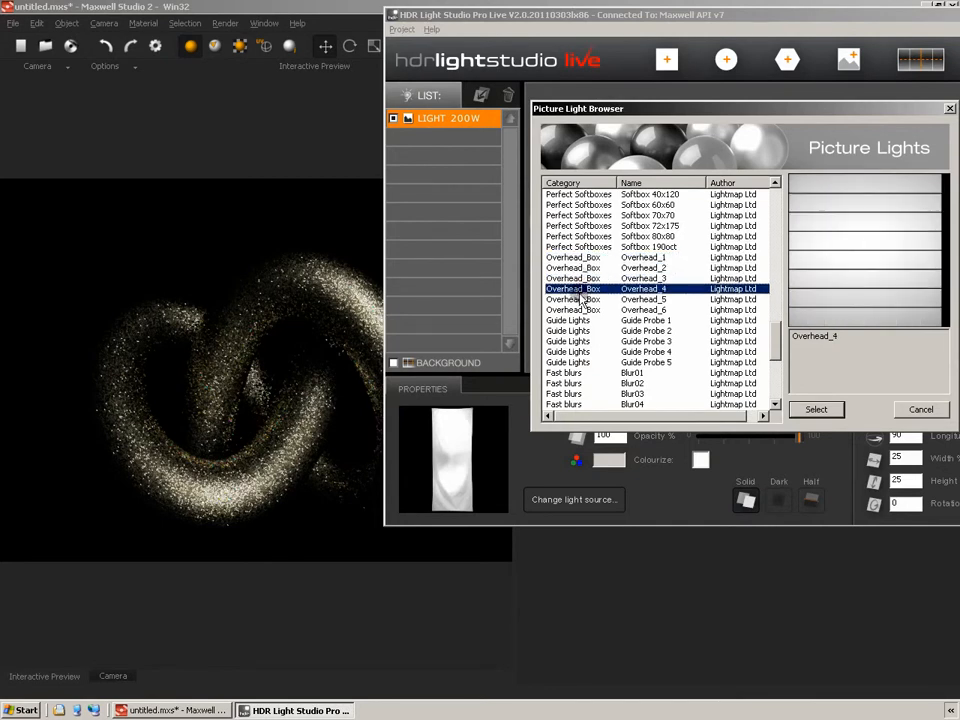
{"action": "left_click", "coordinate": [581, 299]}
{"action": "mouse_move", "coordinate": [776, 340]}
{"action": "left_mouse_down"}
{"action": "mouse_move", "coordinate": [779, 265]}
{"action": "mouse_move", "coordinate": [779, 340]}
{"action": "left_mouse_up"}
{"action": "left_click", "coordinate": [592, 300]}
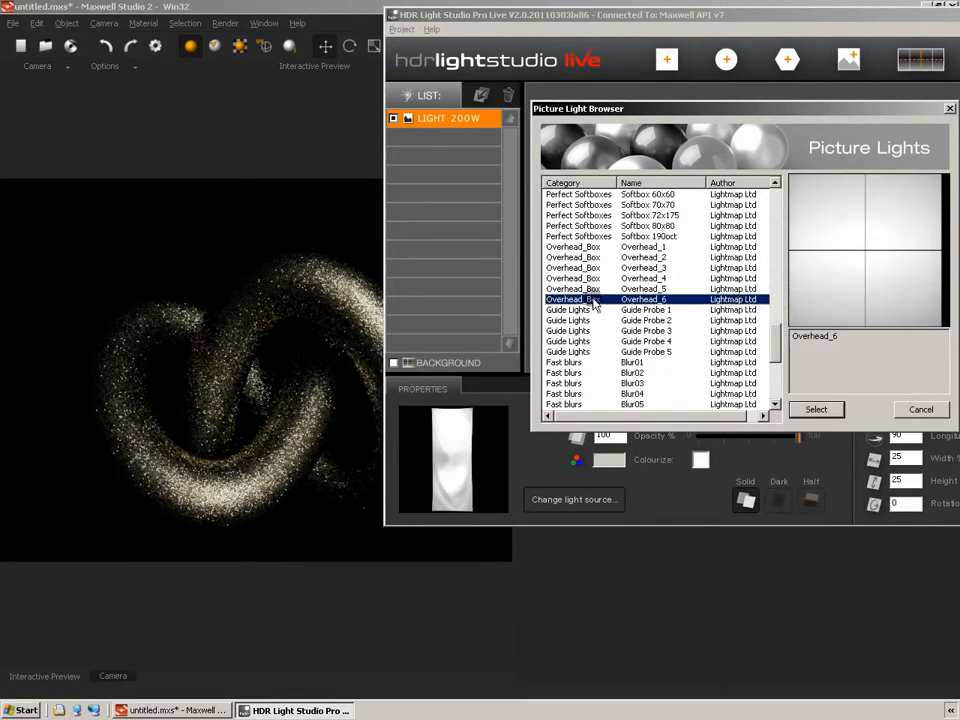
{"action": "left_click", "coordinate": [816, 409]}
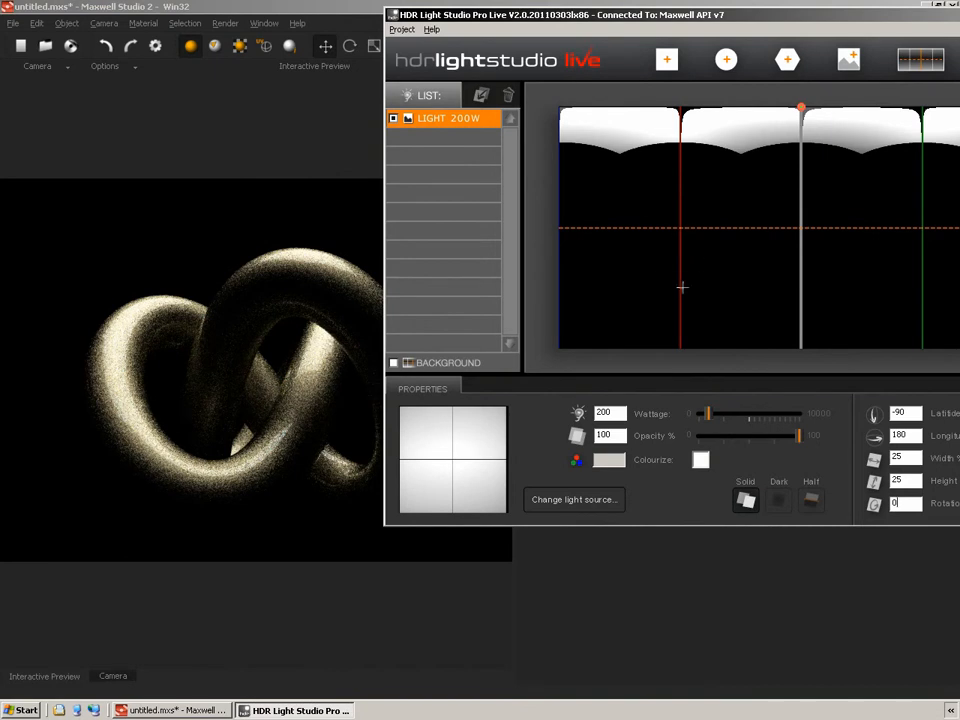
Step: Preview Guide Probes 1 to 5 and change the light's source to Guide Probe 5, the concentric-ring target
{"action": "left_click", "coordinate": [574, 499]}
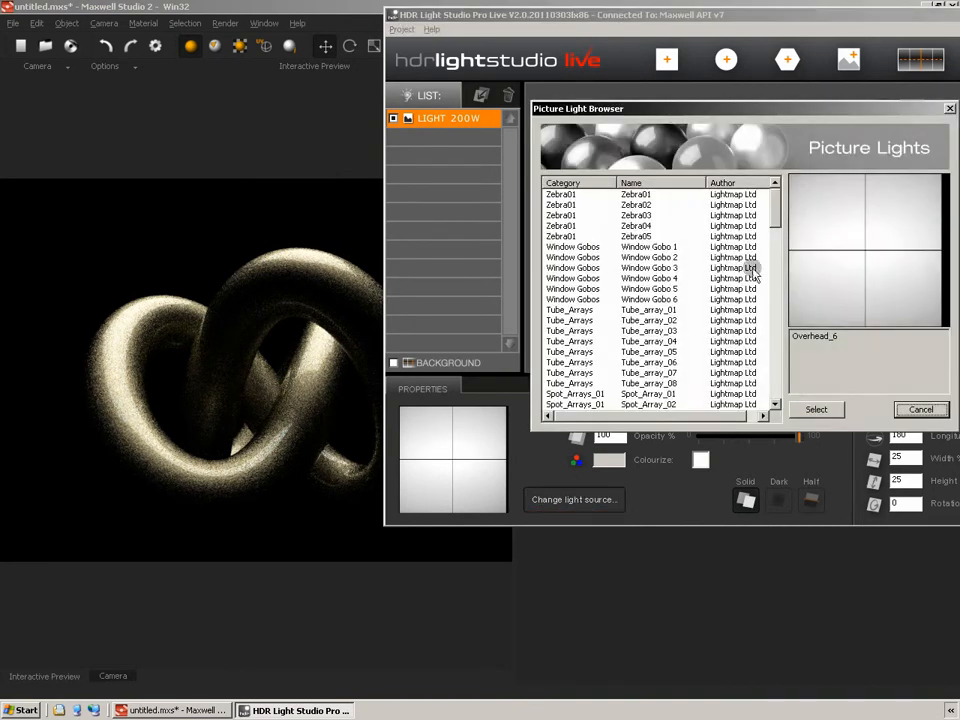
{"action": "left_click_drag", "start_coordinate": [778, 212], "coordinate": [784, 370]}
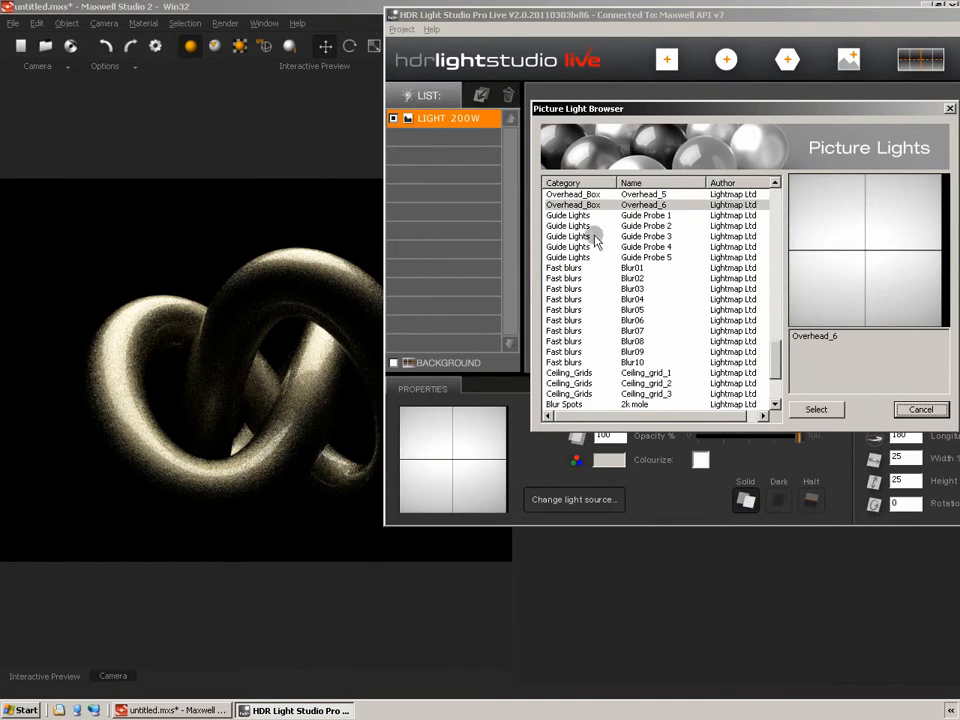
{"action": "left_click", "coordinate": [582, 216]}
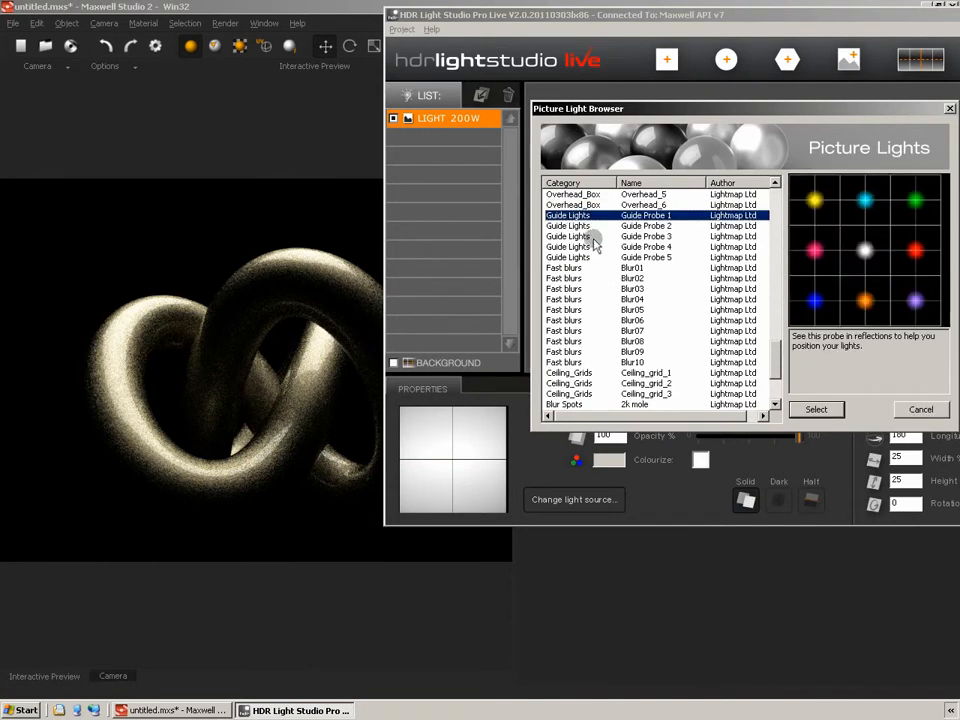
{"action": "left_click", "coordinate": [584, 226]}
{"action": "left_click", "coordinate": [576, 237]}
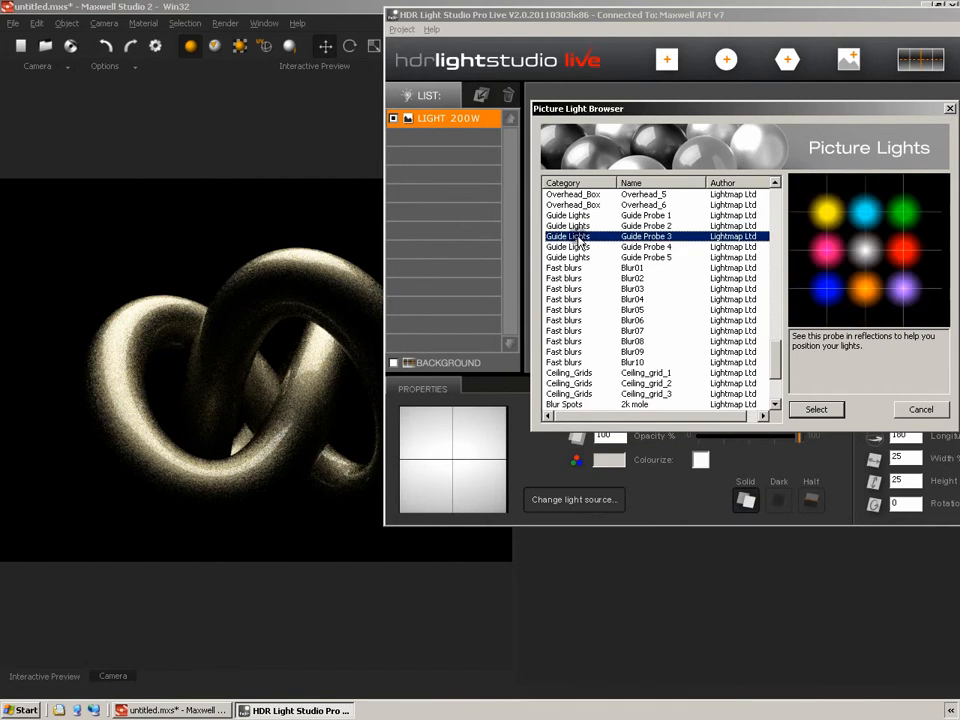
{"action": "left_click", "coordinate": [580, 247]}
{"action": "left_click", "coordinate": [578, 258]}
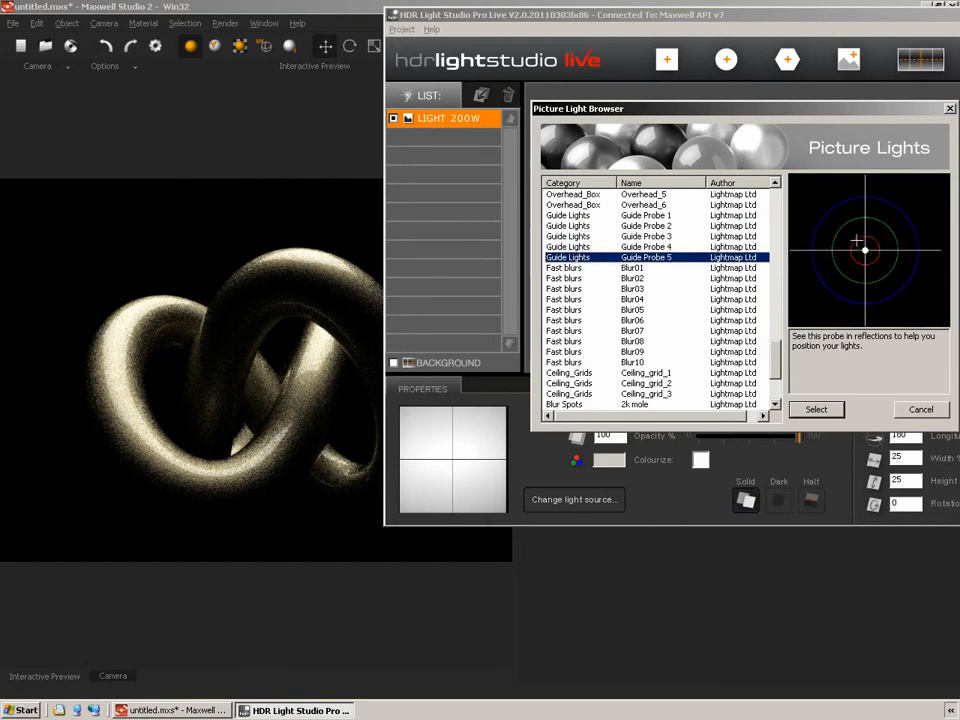
{"action": "left_click", "coordinate": [816, 410]}
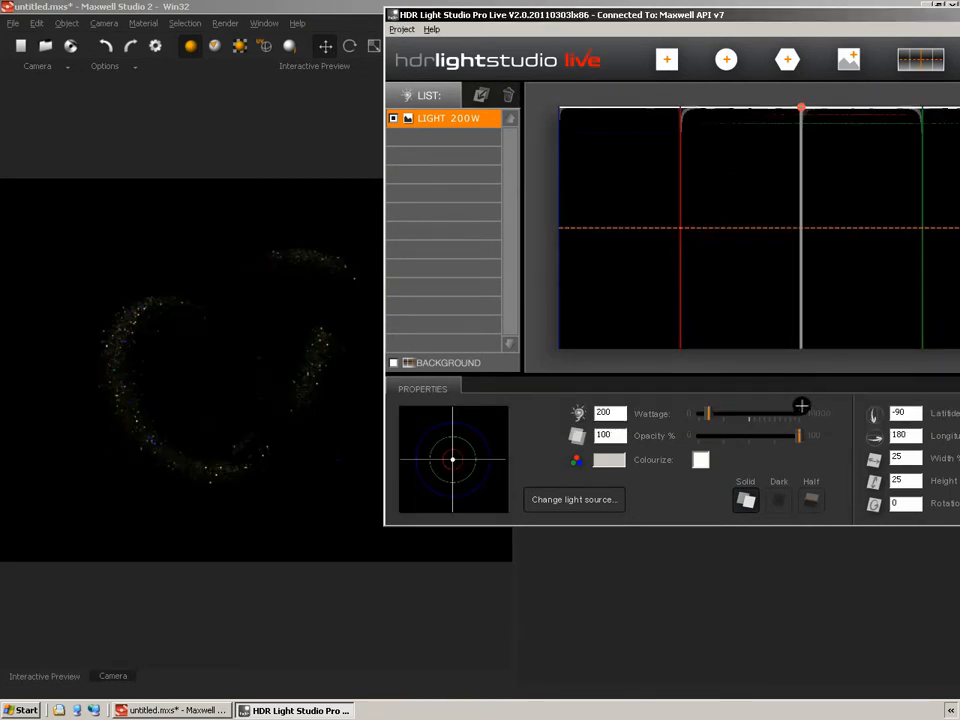
Step: Move the guide probe to latitude about -26, longitude 79 and set its wattage to 500
{"action": "left_click_drag", "start_coordinate": [800, 107], "coordinate": [666, 194]}
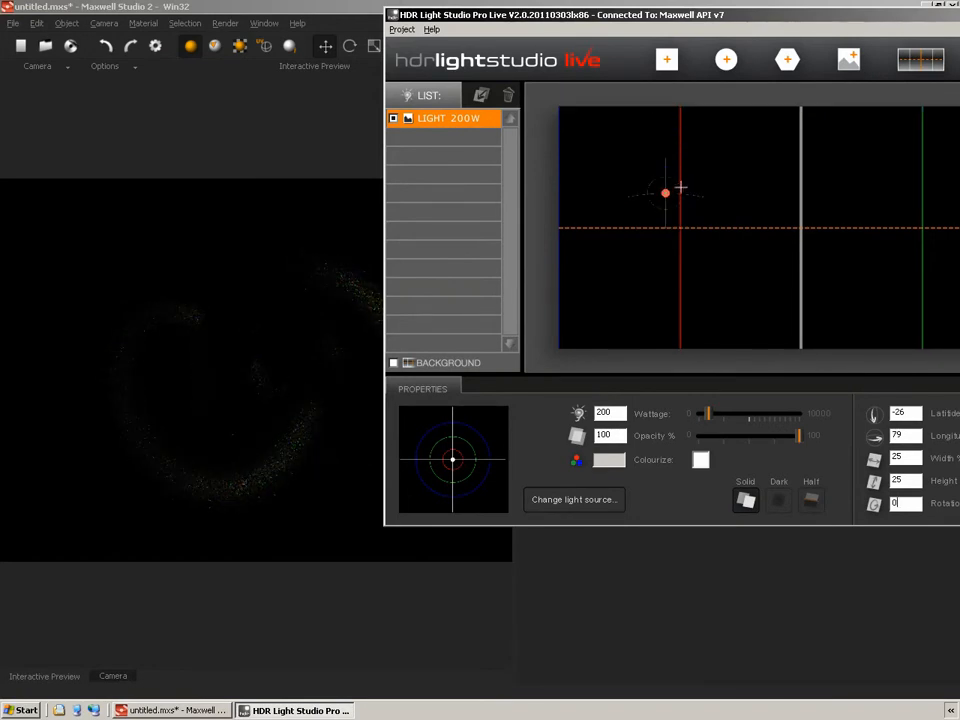
{"action": "double_click", "coordinate": [604, 413]}
{"action": "type", "text": "500"}
{"action": "key", "text": "Return"}
{"action": "left_click", "coordinate": [613, 436]}
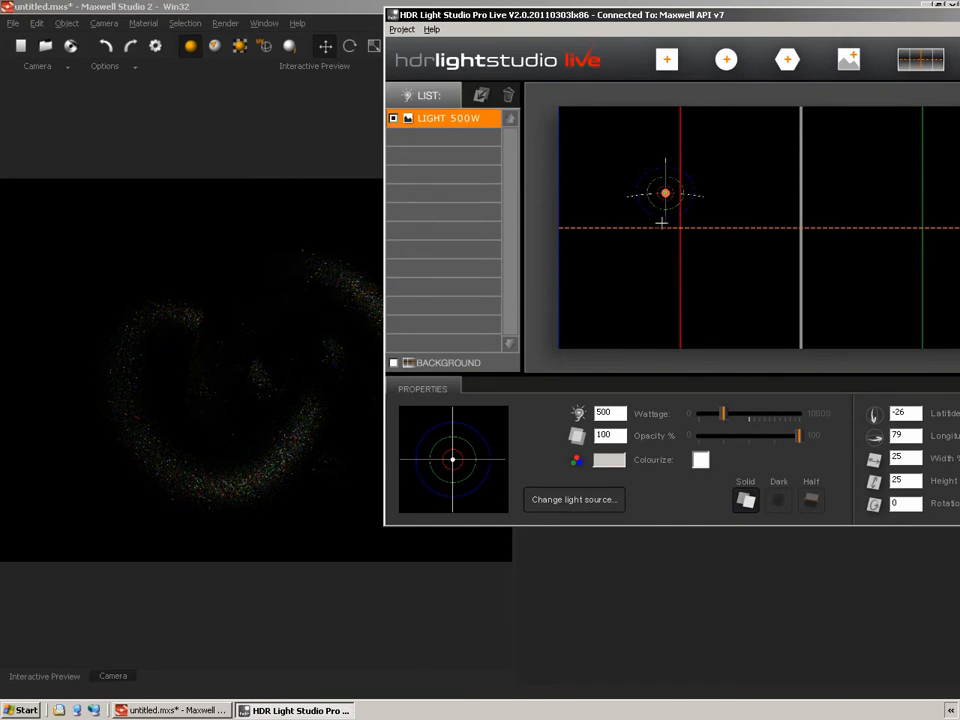
Step: Set the guide probe's wattage to 1000 and move it near the horizon to latitude about -3, longitude 67
{"action": "key", "text": "shift+Tab"}
{"action": "type", "text": "1000"}
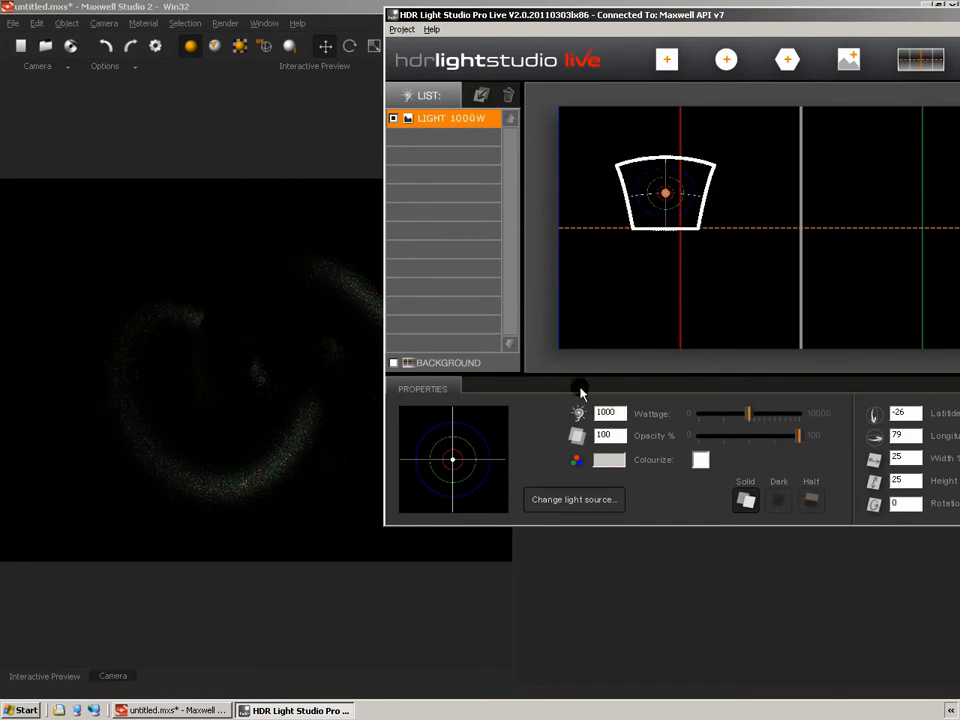
{"action": "left_click", "coordinate": [613, 437]}
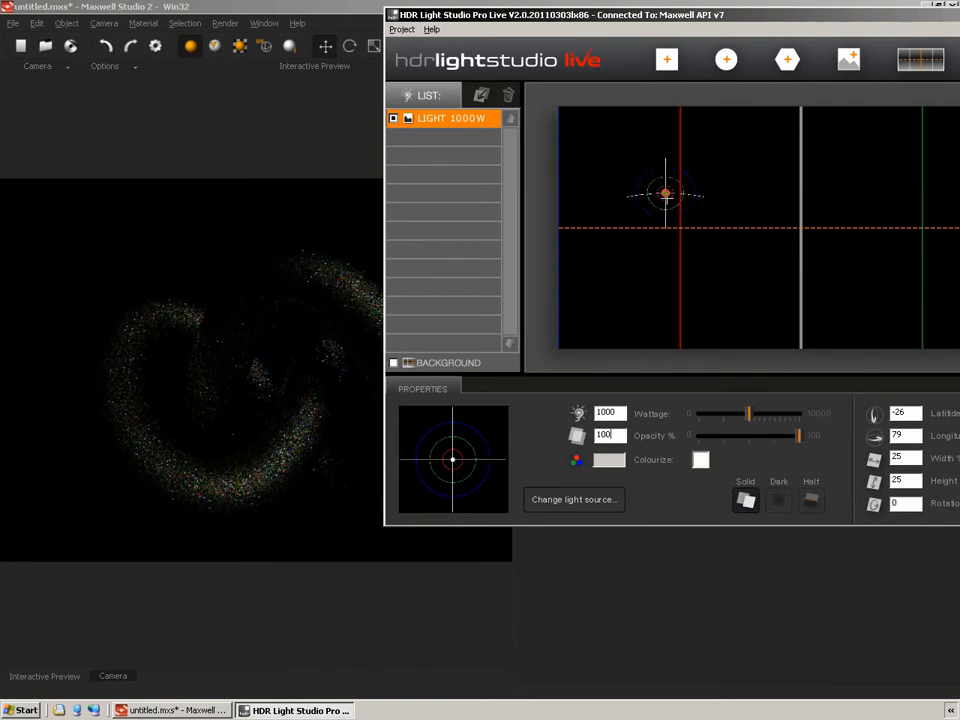
{"action": "left_click_drag", "start_coordinate": [666, 195], "coordinate": [648, 225]}
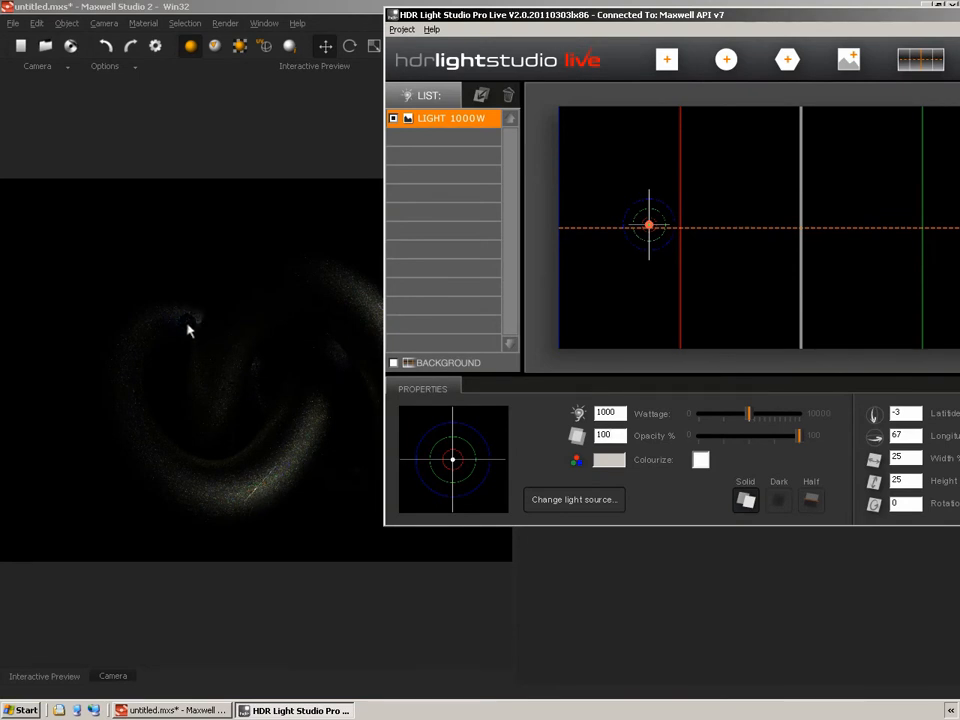
Step: Preview a range of Fast blurs in the picture light library, from Blur01 through Blur10
{"action": "left_click_drag", "start_coordinate": [398, 12], "coordinate": [470, 10]}
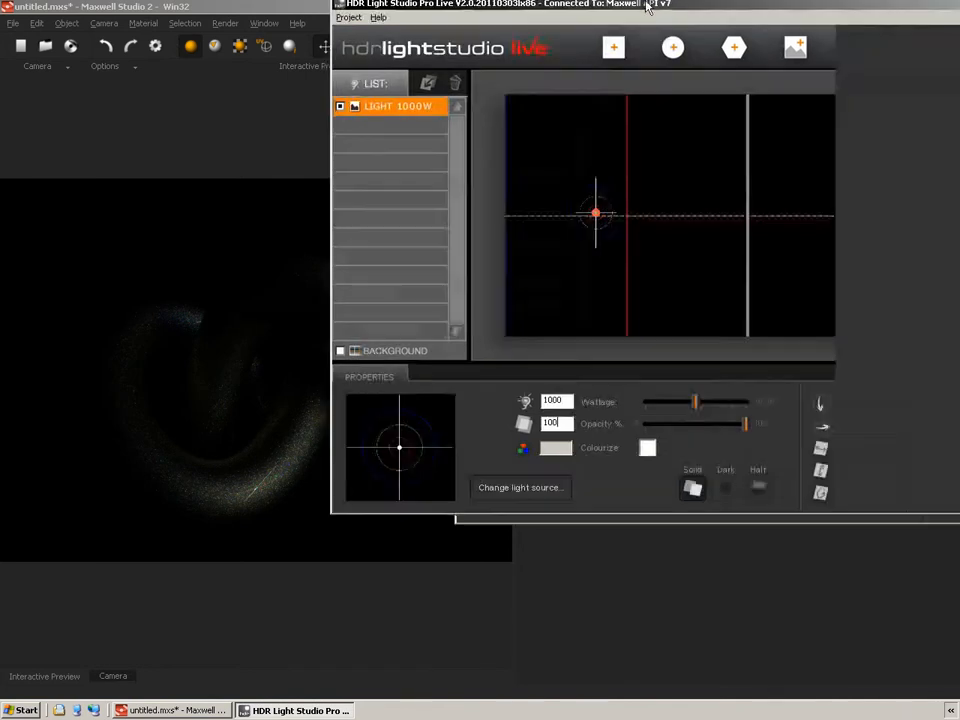
{"action": "left_click_drag", "start_coordinate": [575, 10], "coordinate": [451, 10]}
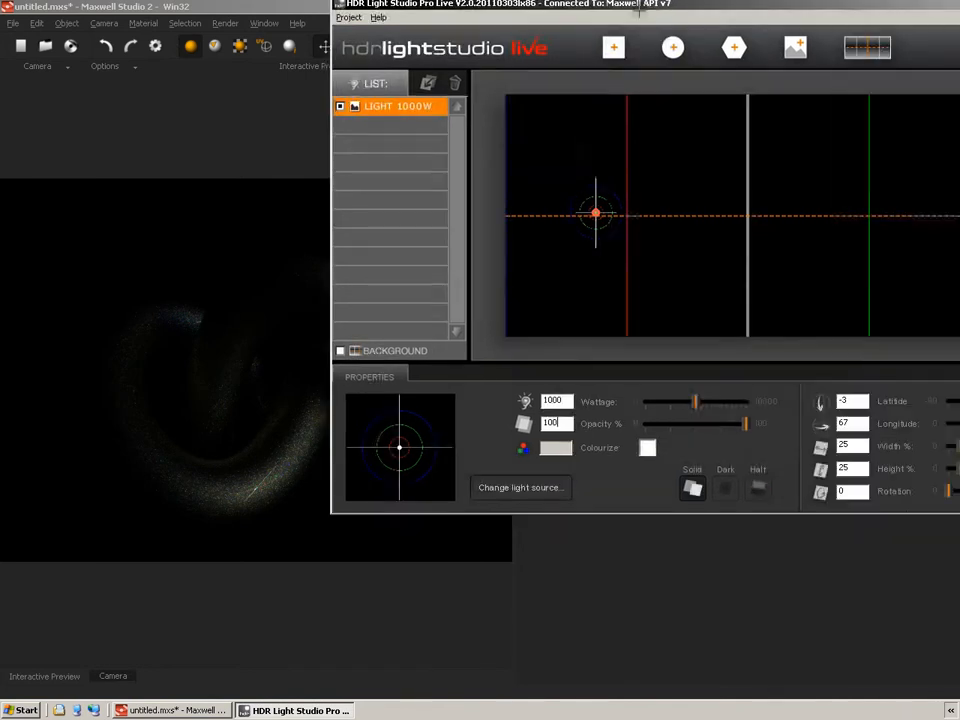
{"action": "left_click", "coordinate": [518, 488]}
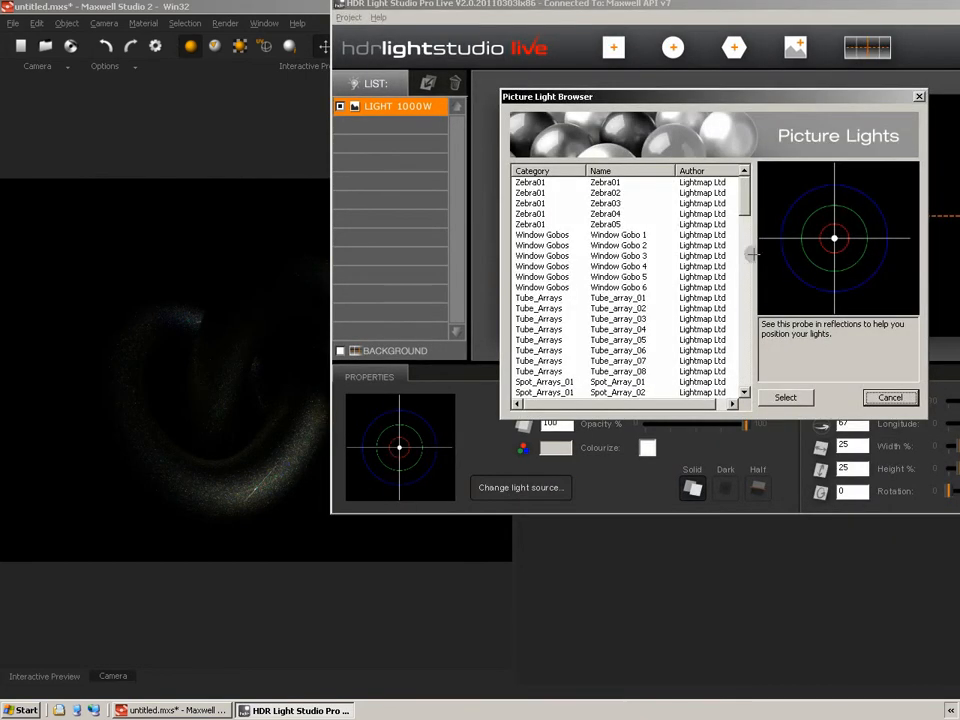
{"action": "left_click_drag", "start_coordinate": [748, 188], "coordinate": [750, 366]}
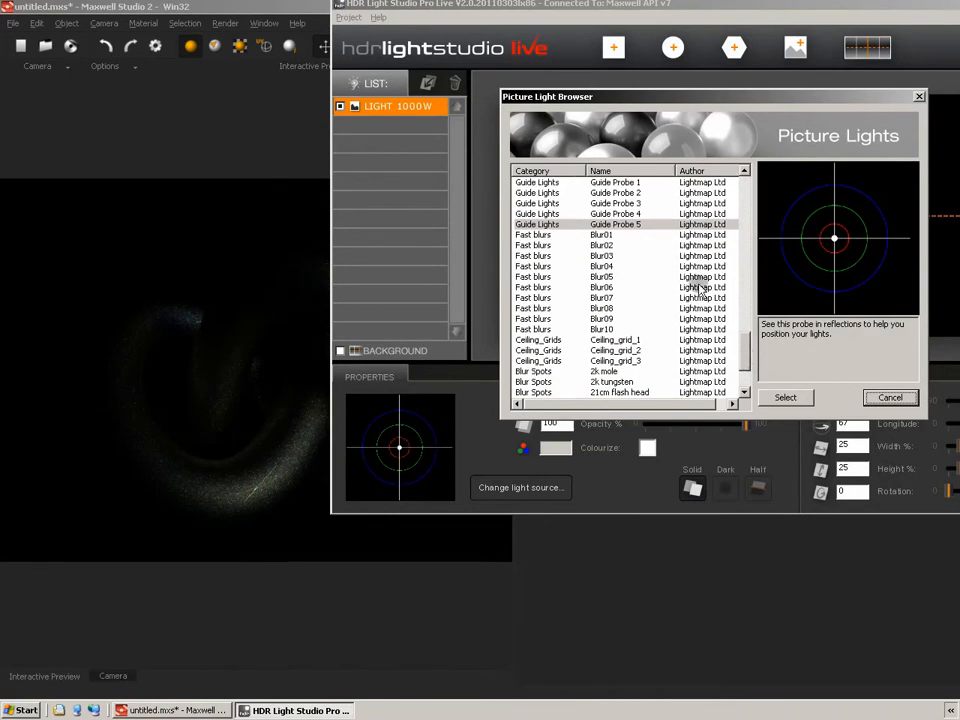
{"action": "left_click", "coordinate": [547, 238]}
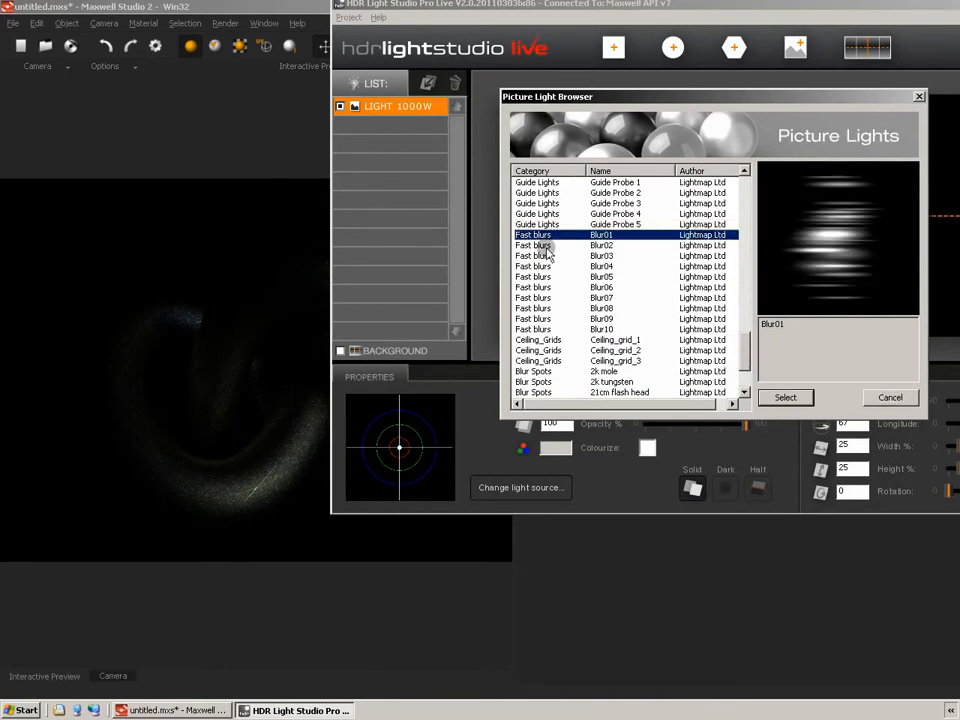
{"action": "left_click", "coordinate": [545, 246]}
{"action": "left_click", "coordinate": [540, 266]}
{"action": "left_click", "coordinate": [540, 277]}
{"action": "left_click", "coordinate": [540, 298]}
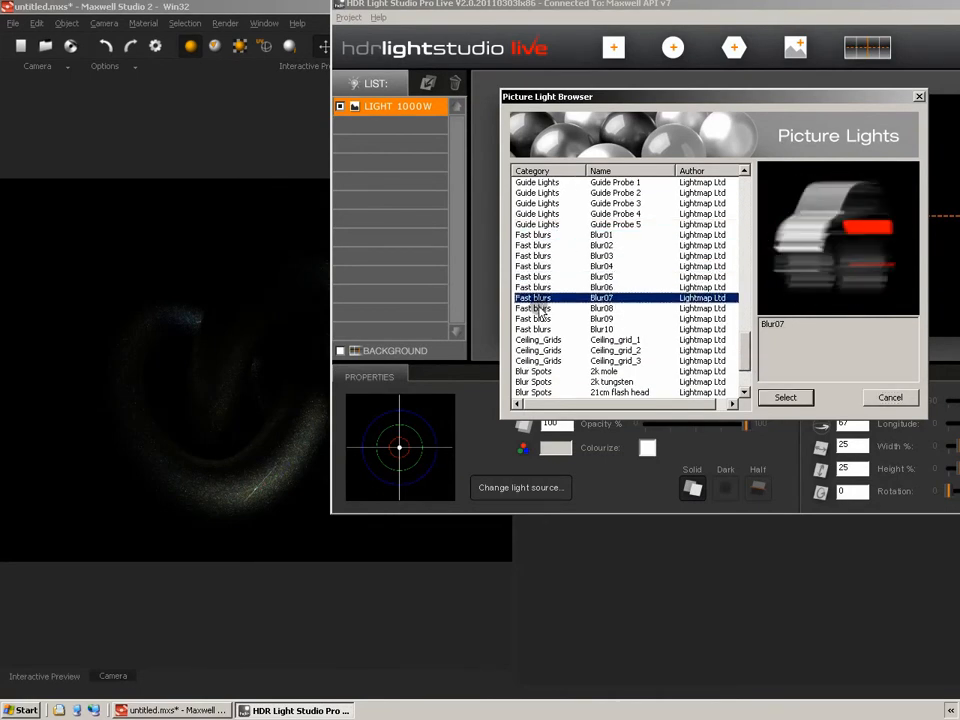
{"action": "left_click", "coordinate": [545, 308]}
{"action": "left_click", "coordinate": [548, 329]}
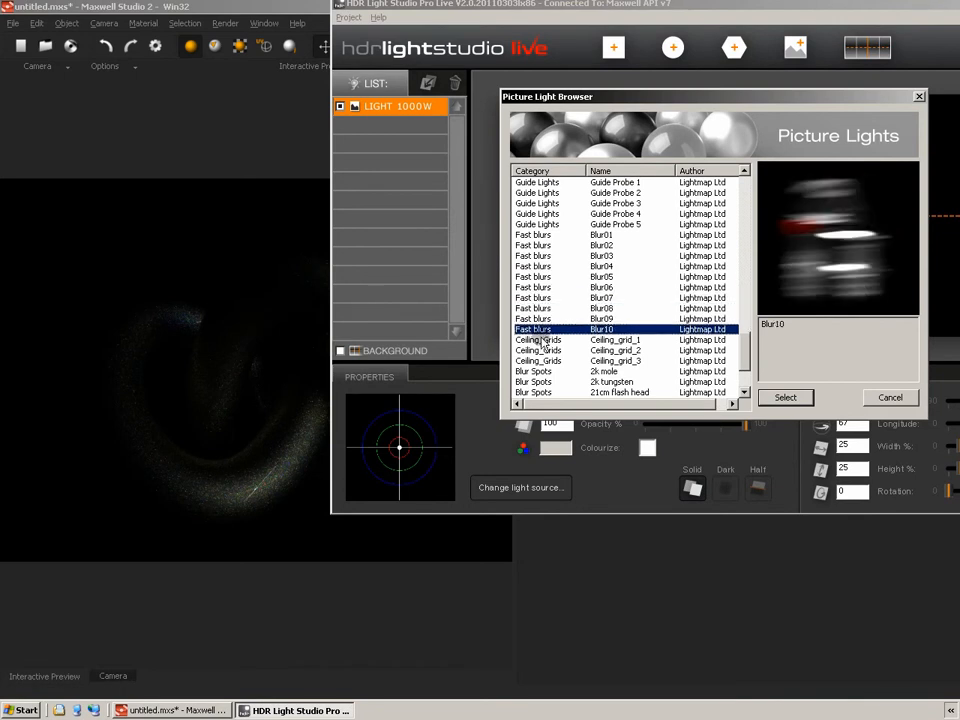
Step: Change the light's source to the Blur04 fast blur and raise it to latitude about -67, longitude 179
{"action": "left_click", "coordinate": [537, 340]}
{"action": "left_click", "coordinate": [538, 277]}
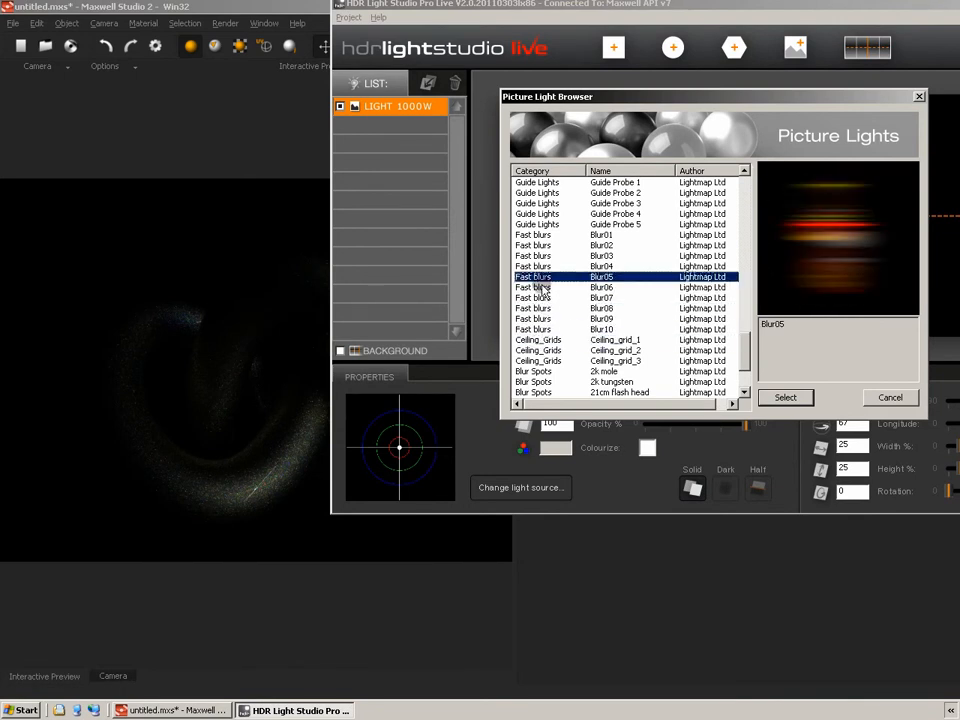
{"action": "left_click", "coordinate": [538, 266]}
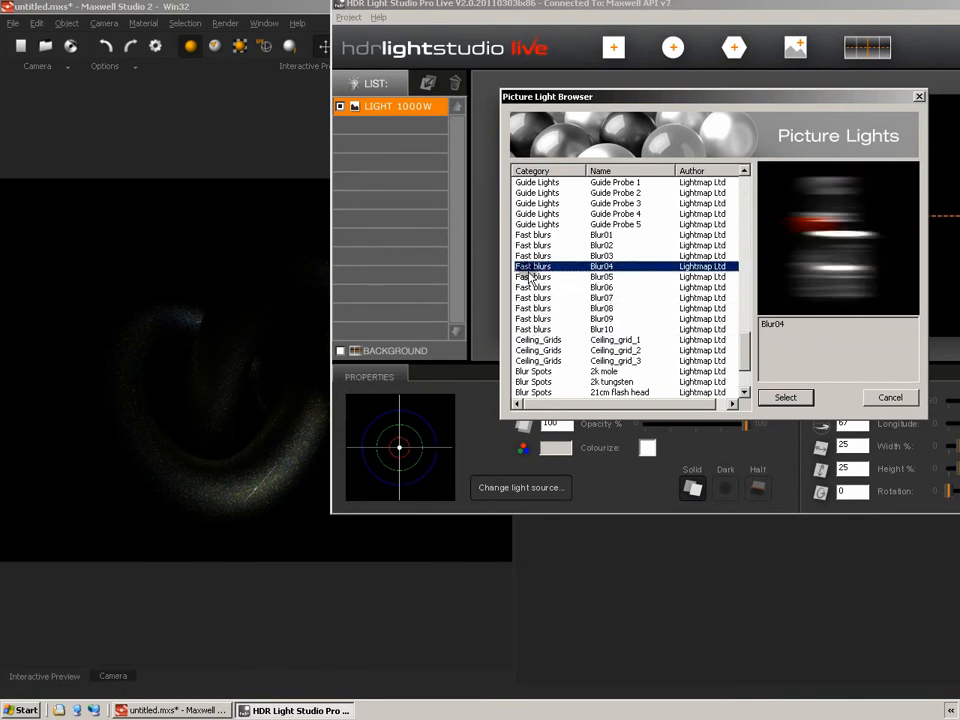
{"action": "left_click", "coordinate": [786, 399]}
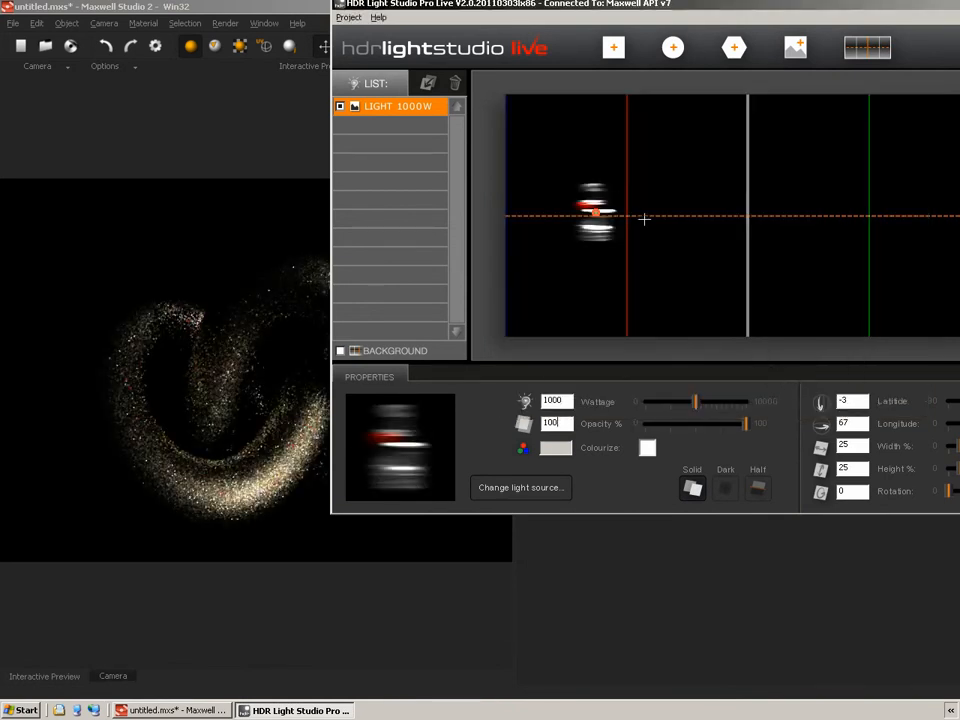
{"action": "left_click_drag", "start_coordinate": [597, 210], "coordinate": [746, 126]}
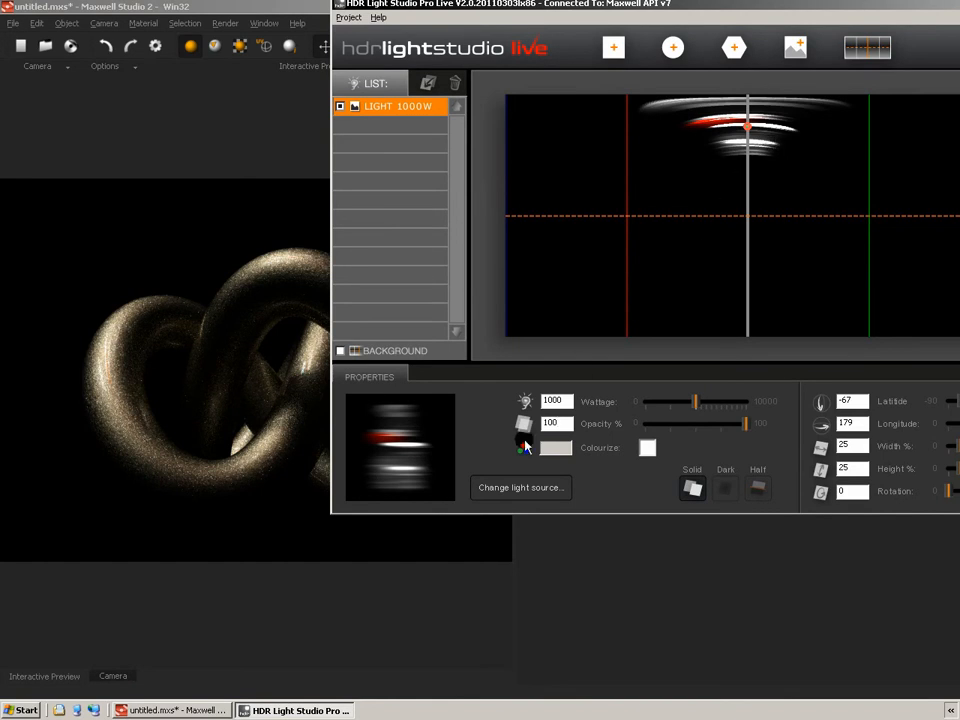
Step: Preview the Ceiling_Grids, change the light's source to Ceiling_grid_3 and move it overhead to latitude -90, longitude about 181
{"action": "left_click", "coordinate": [516, 487]}
{"action": "left_click_drag", "start_coordinate": [746, 203], "coordinate": [747, 372]}
{"action": "left_click", "coordinate": [545, 267]}
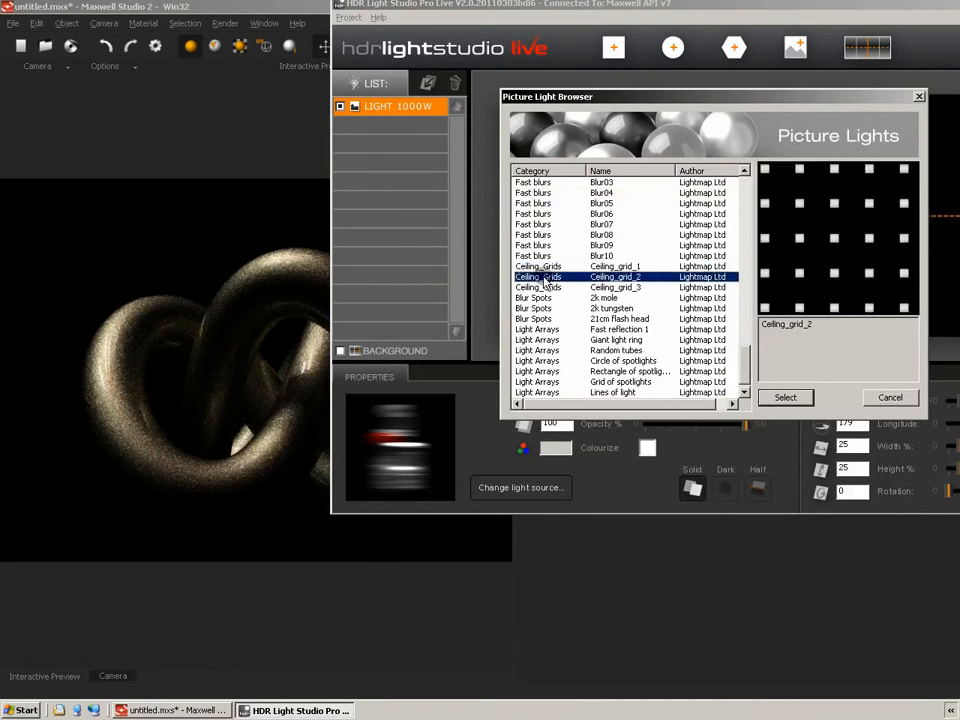
{"action": "left_click", "coordinate": [545, 287]}
{"action": "left_click", "coordinate": [786, 398]}
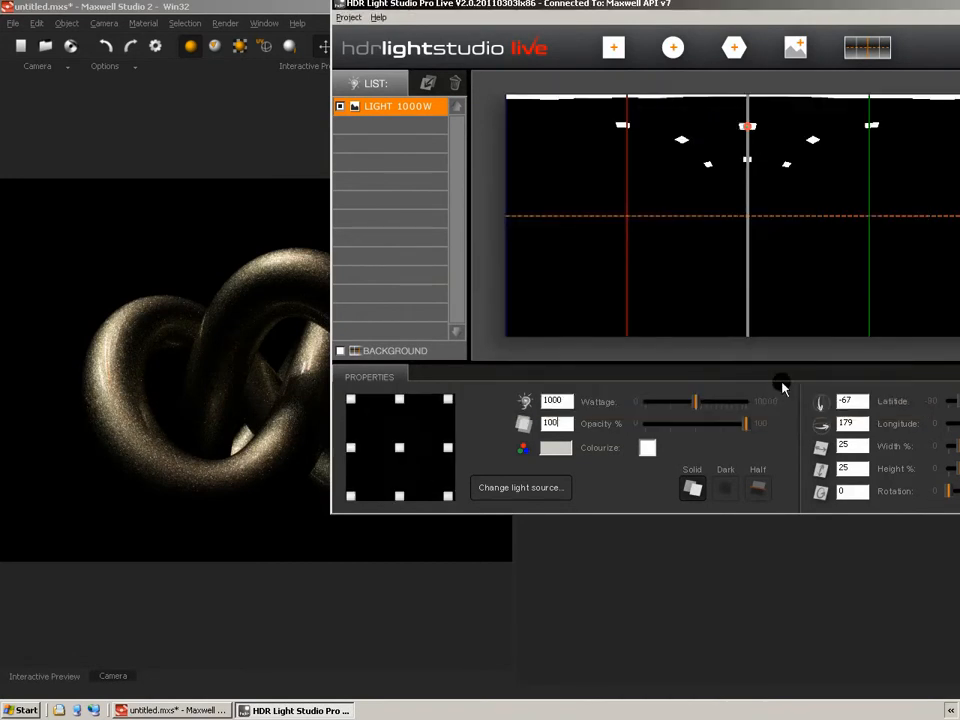
{"action": "left_click_drag", "start_coordinate": [750, 124], "coordinate": [748, 95]}
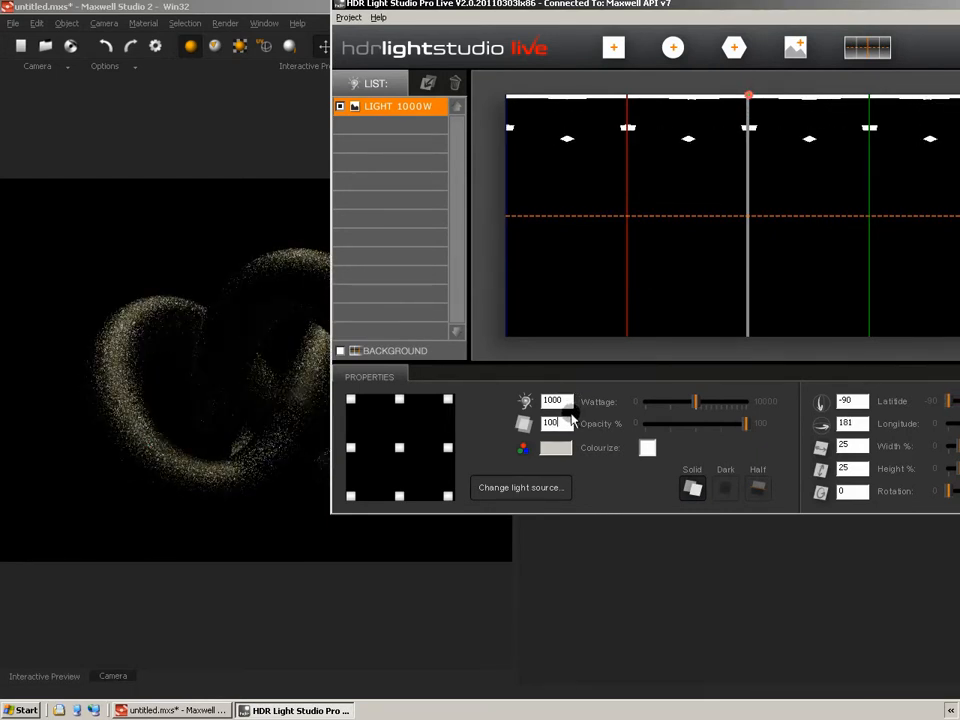
Step: Change the light's source to the 2k mole blur spot and move it above the horizon to latitude about -21, longitude 94
{"action": "left_click", "coordinate": [520, 487]}
{"action": "left_click_drag", "start_coordinate": [745, 210], "coordinate": [745, 383]}
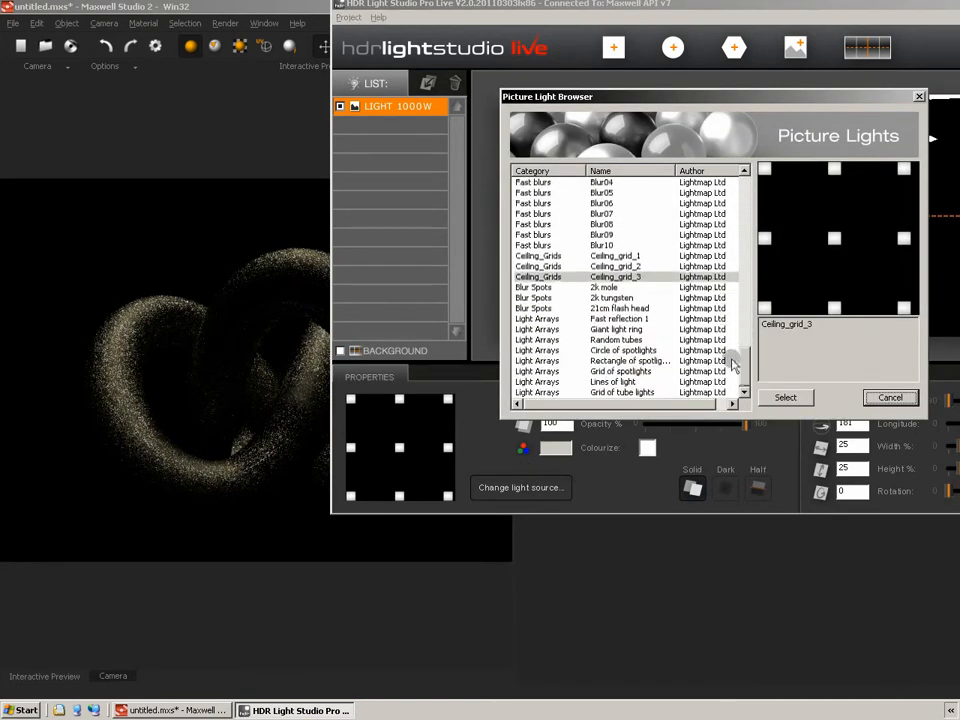
{"action": "left_click", "coordinate": [536, 289]}
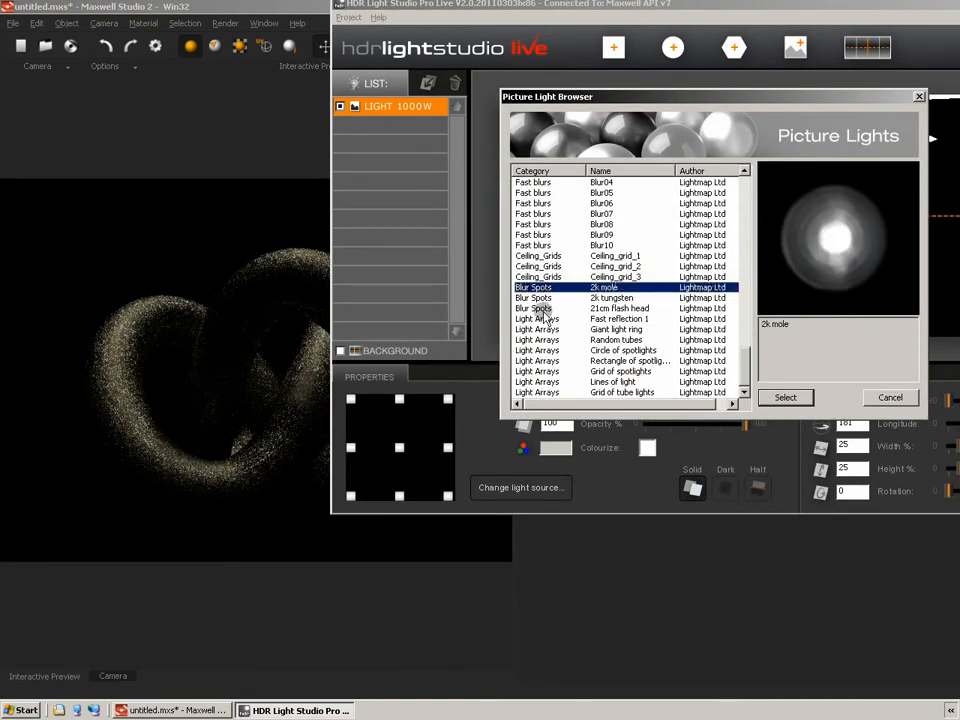
{"action": "left_click", "coordinate": [785, 397]}
{"action": "left_click_drag", "start_coordinate": [749, 99], "coordinate": [632, 187]}
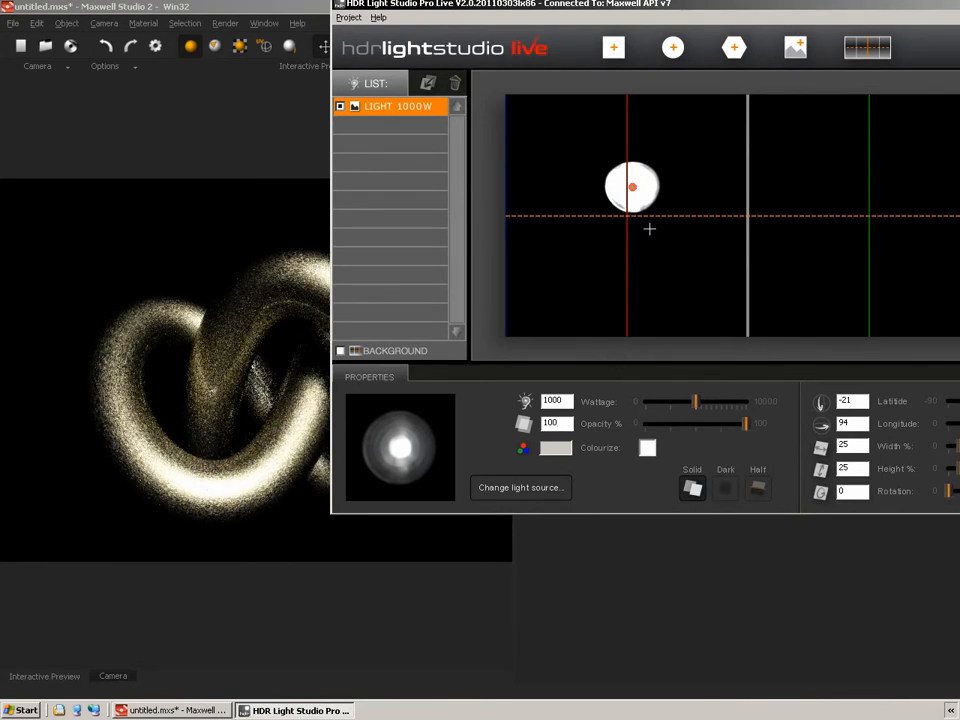
Step: Preview the 21cm flash head blur spot and change the light's source to 2k tungsten
{"action": "left_click", "coordinate": [526, 489]}
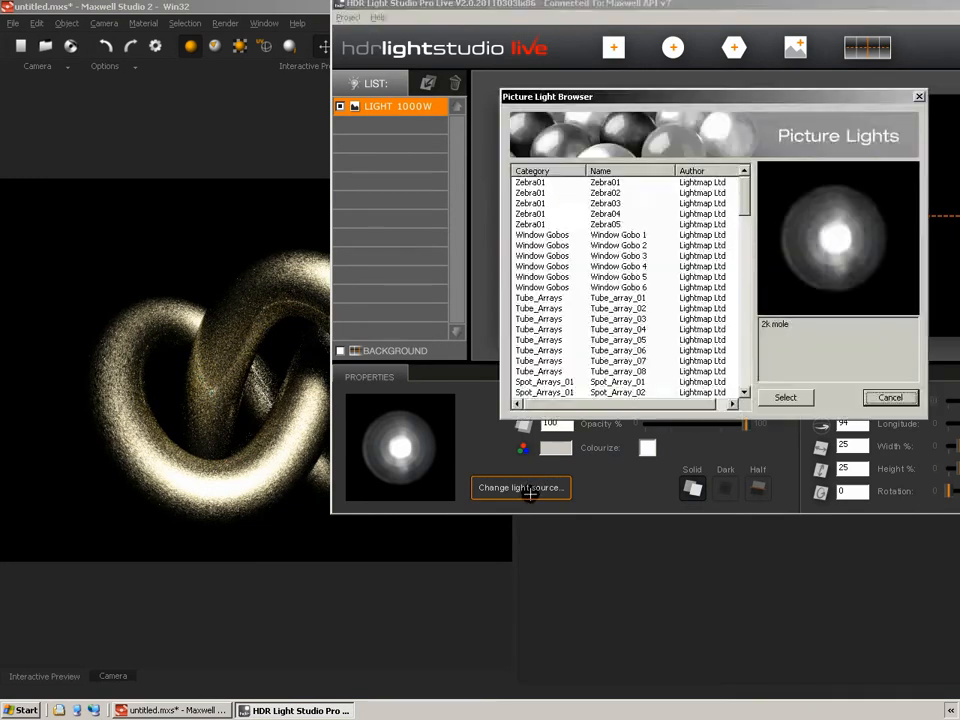
{"action": "left_click_drag", "start_coordinate": [745, 288], "coordinate": [745, 380]}
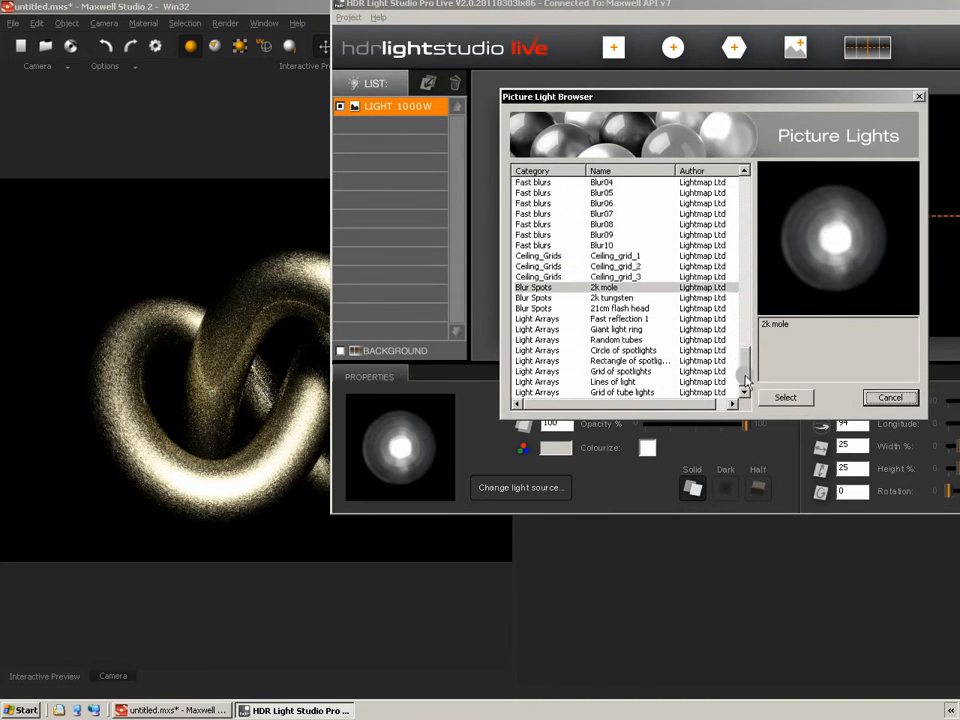
{"action": "left_click", "coordinate": [540, 309]}
{"action": "left_click", "coordinate": [537, 300]}
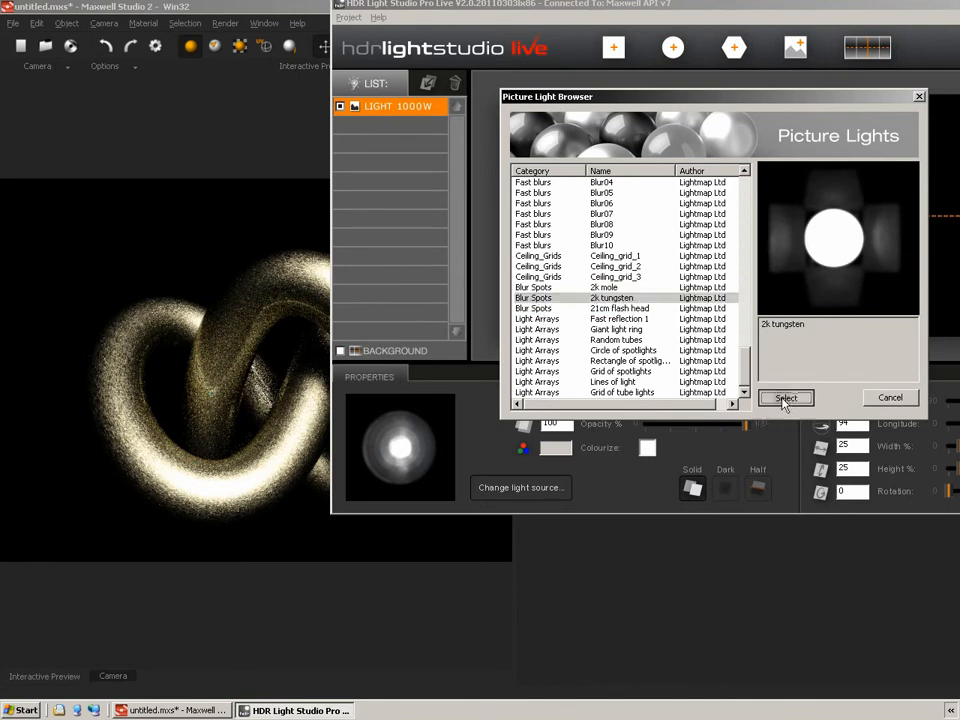
{"action": "left_click", "coordinate": [786, 397]}
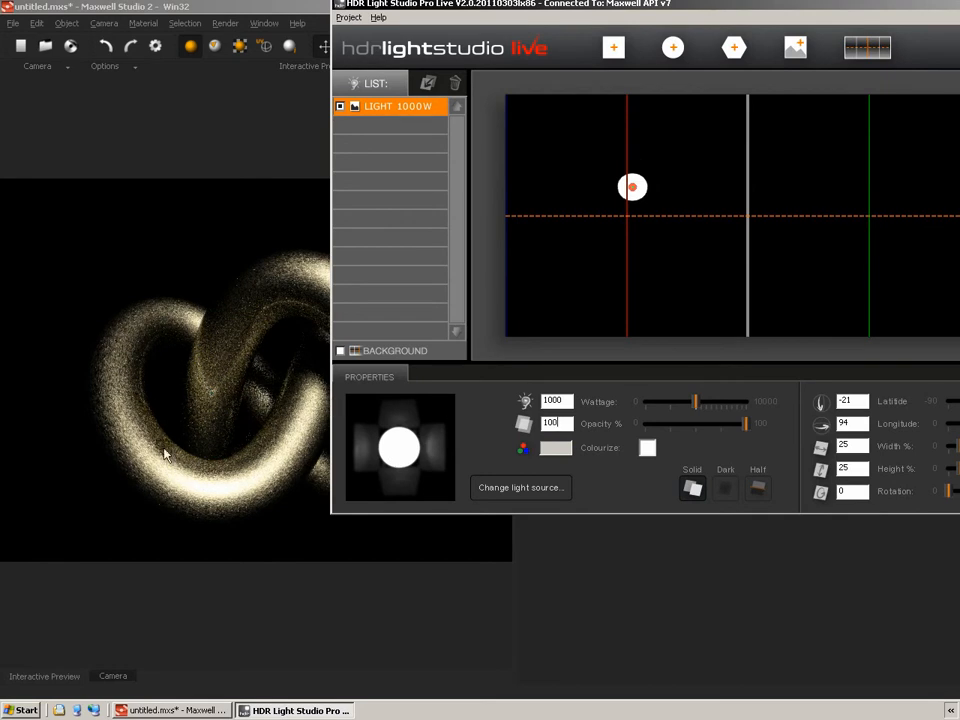
Step: Preview the Light Arrays in the picture light library, from Fast reflection 1 through Grid of tube lights
{"action": "left_click", "coordinate": [519, 487]}
{"action": "left_click_drag", "start_coordinate": [746, 185], "coordinate": [752, 363]}
{"action": "left_click", "coordinate": [560, 334]}
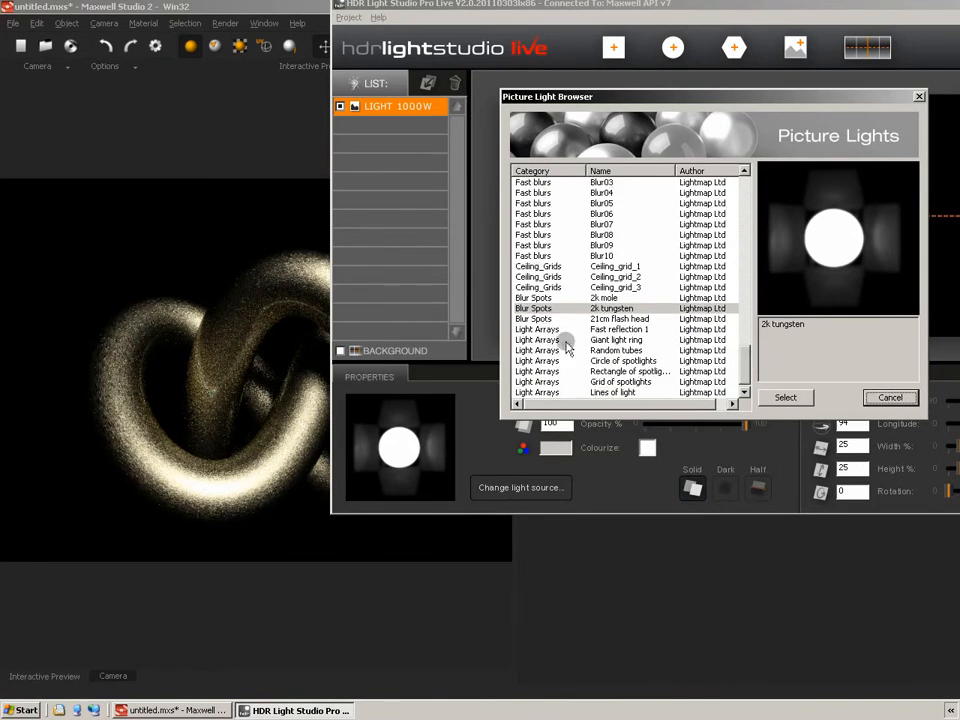
{"action": "left_click_drag", "start_coordinate": [745, 367], "coordinate": [744, 371]}
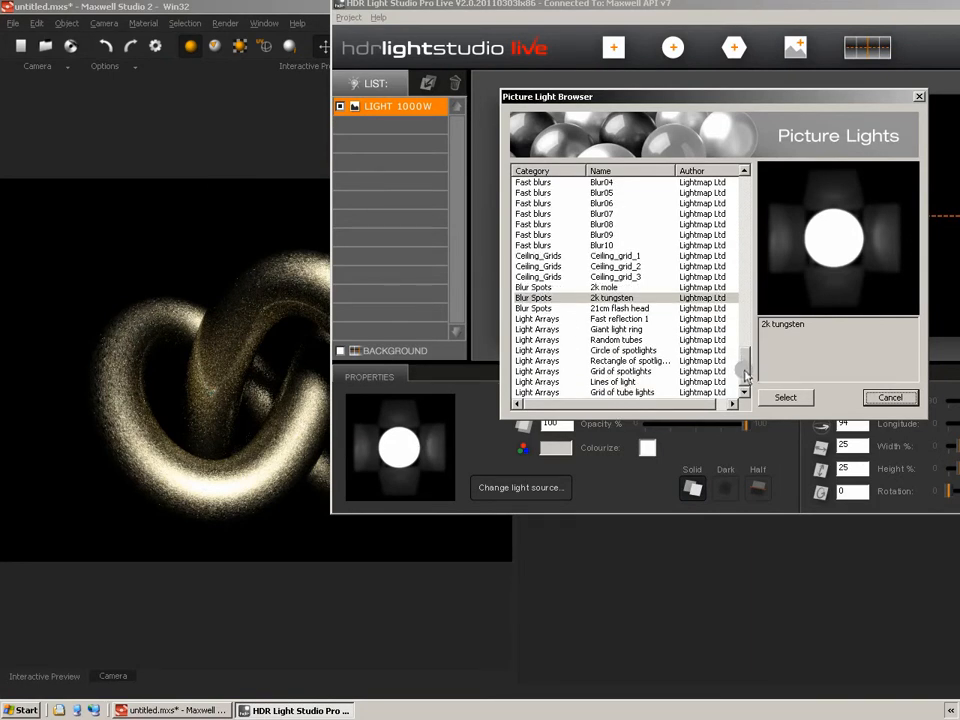
{"action": "left_click", "coordinate": [542, 319]}
{"action": "left_click", "coordinate": [540, 329]}
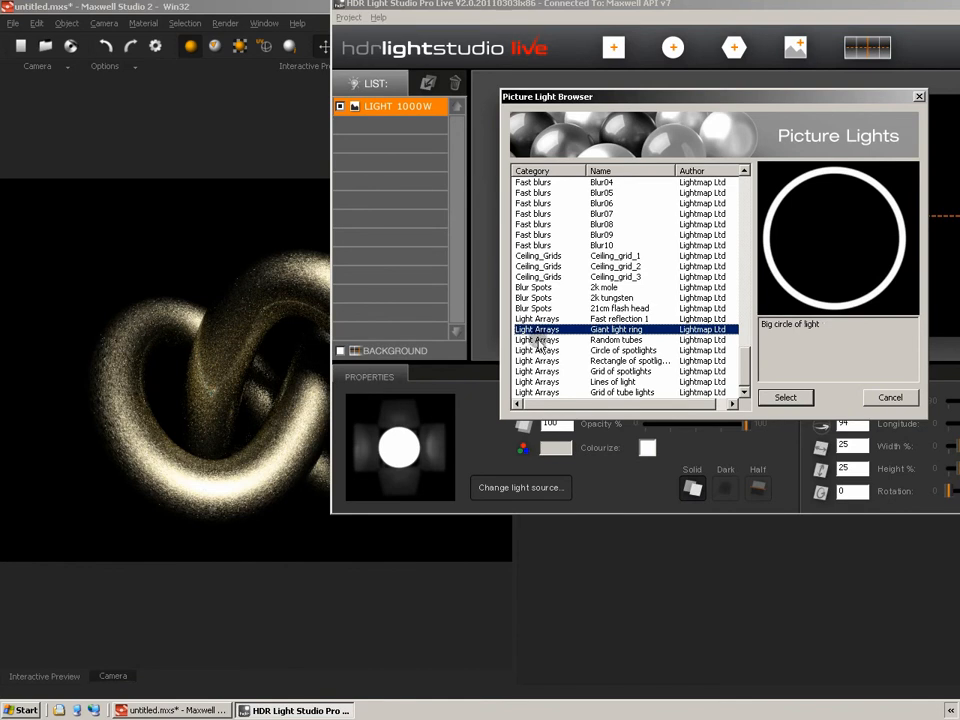
{"action": "left_click", "coordinate": [540, 340]}
{"action": "left_click", "coordinate": [540, 350]}
{"action": "left_click", "coordinate": [540, 361]}
{"action": "left_click", "coordinate": [540, 382]}
{"action": "left_click", "coordinate": [540, 392]}
Step: Go back through the Light Arrays and change the light's source to Giant light ring
{"action": "left_click", "coordinate": [540, 372]}
{"action": "left_click", "coordinate": [540, 350]}
{"action": "left_click", "coordinate": [540, 340]}
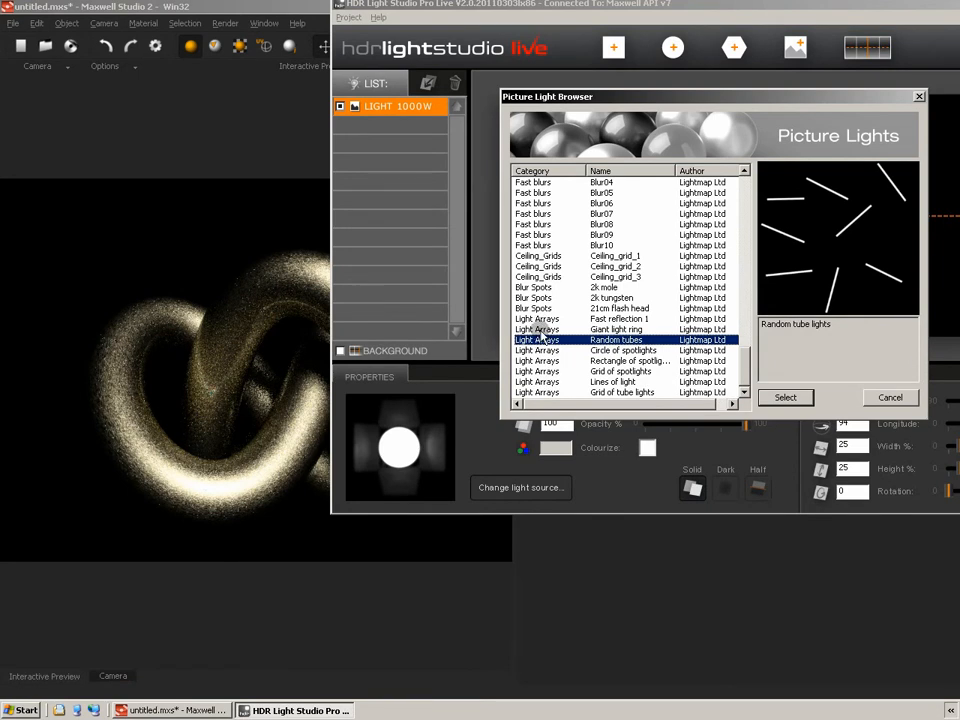
{"action": "left_click", "coordinate": [540, 329]}
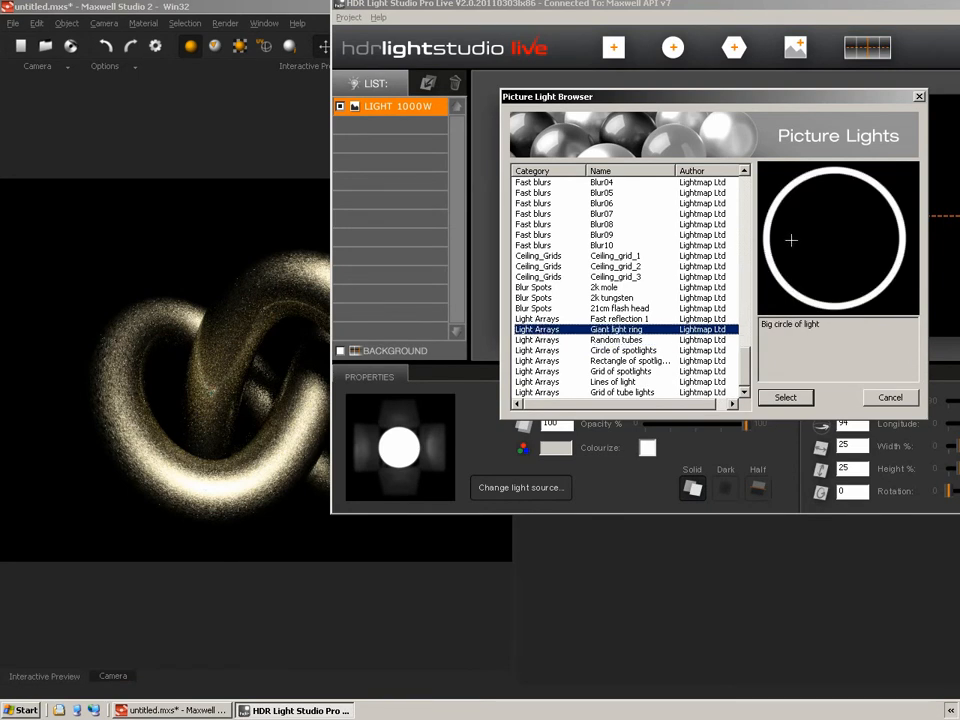
{"action": "left_click", "coordinate": [786, 398]}
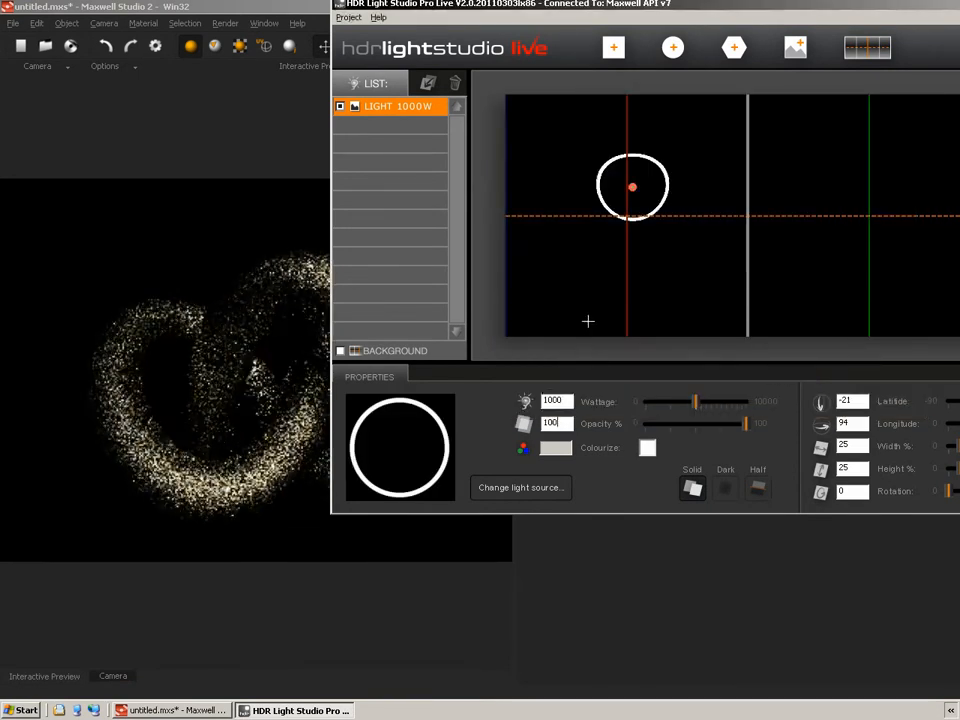